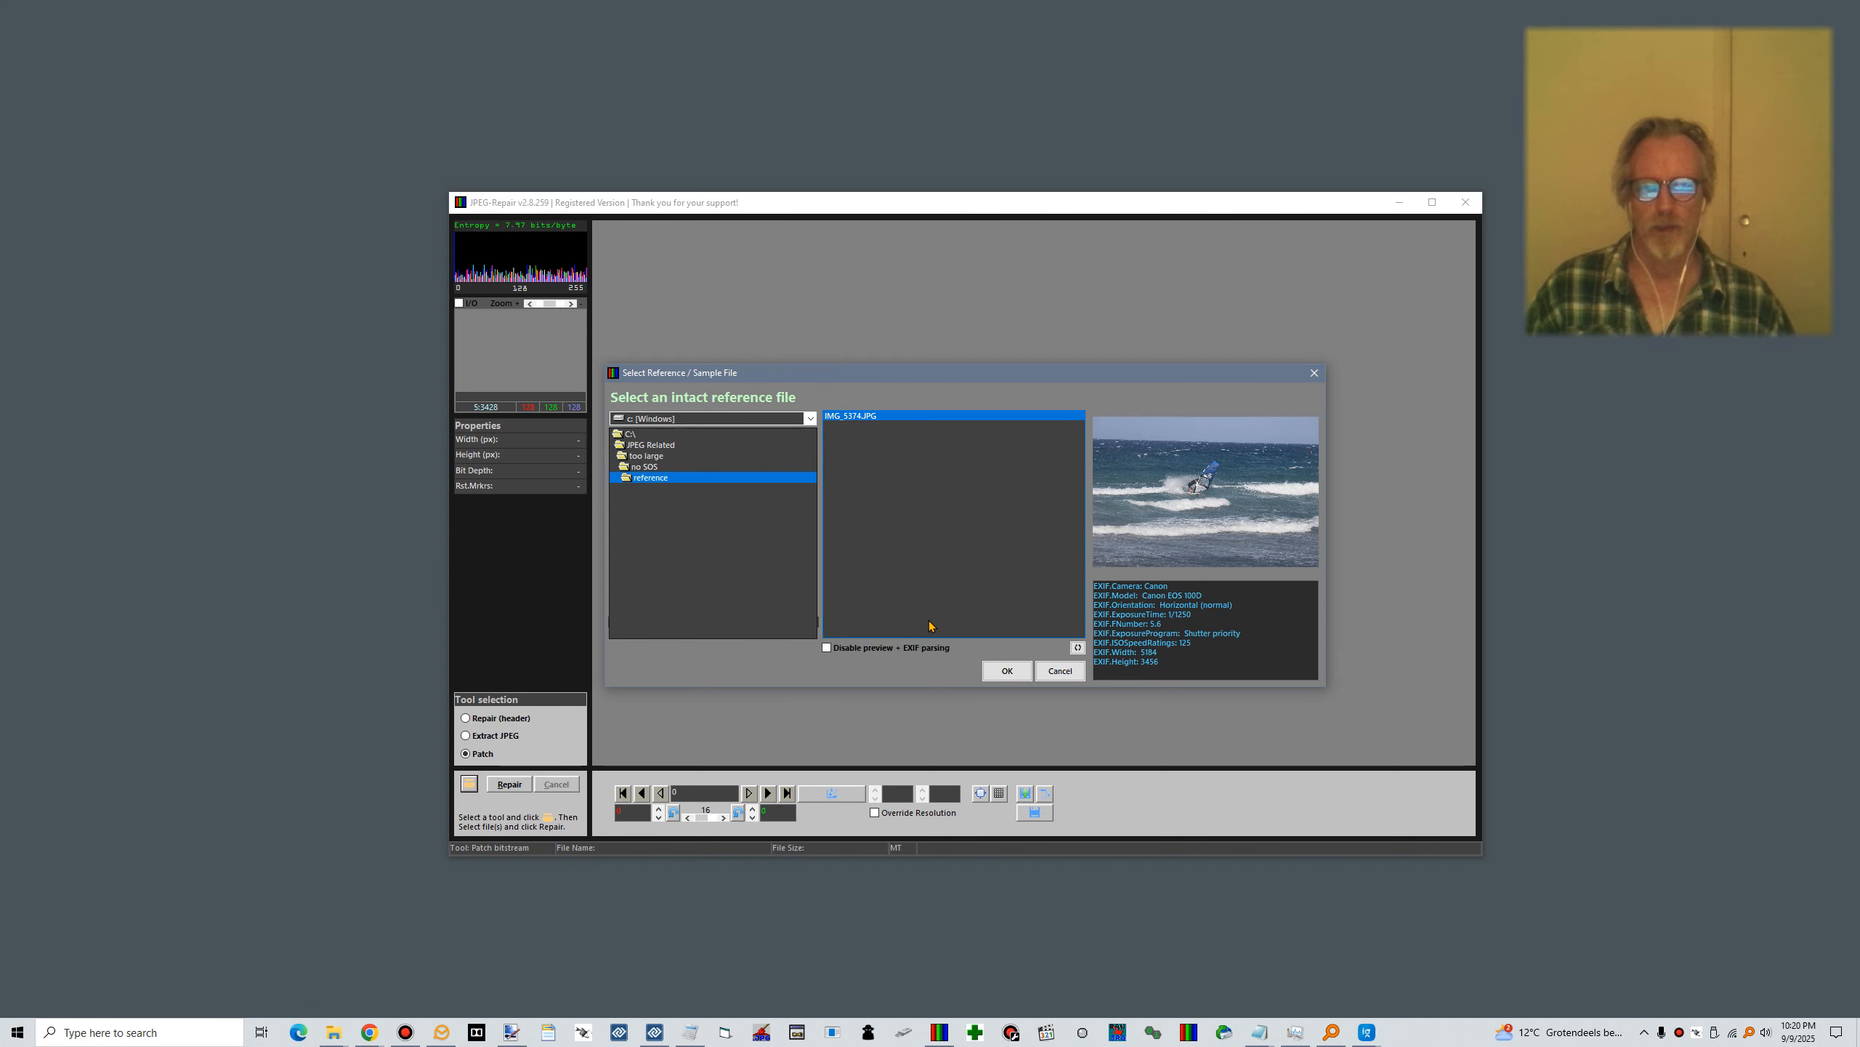
Accept IMG_5374.JPG as the intact reference file and run the patch repair on the corrupted photo
left_click(1005, 671)
left_click(508, 784)
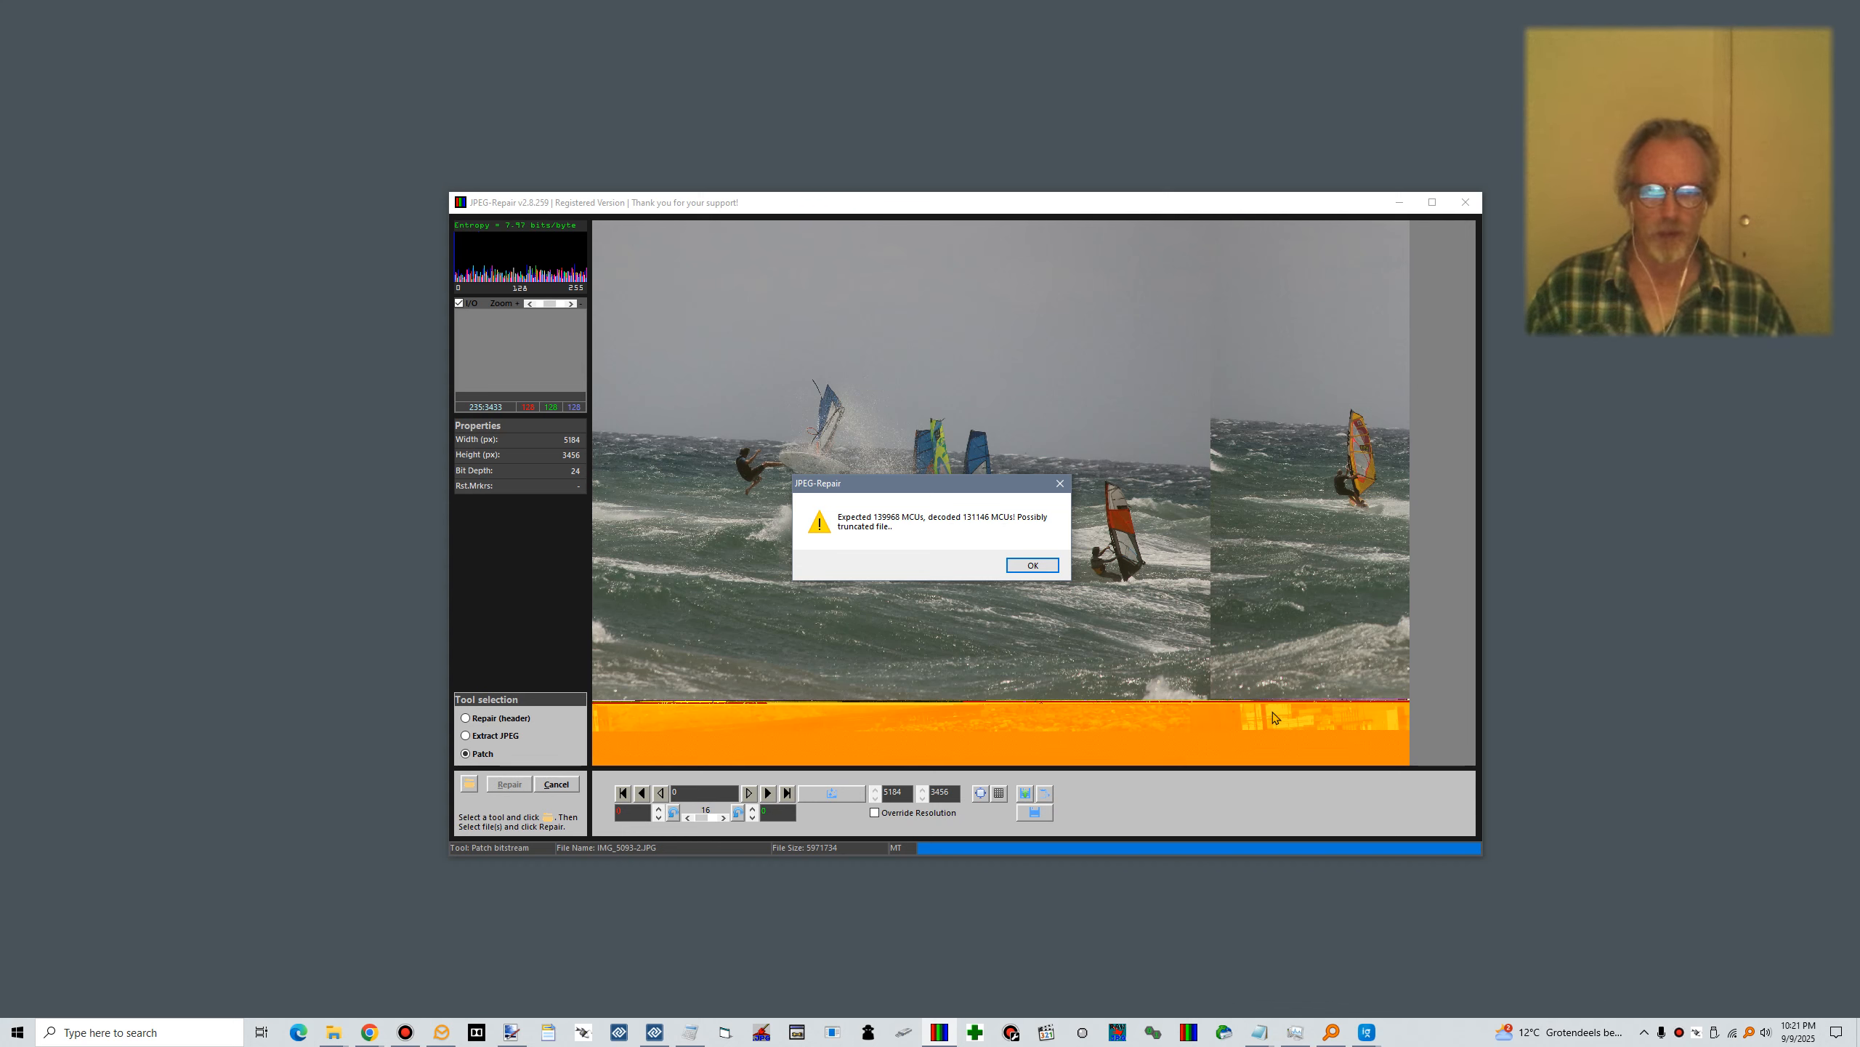
left_click(1032, 564)
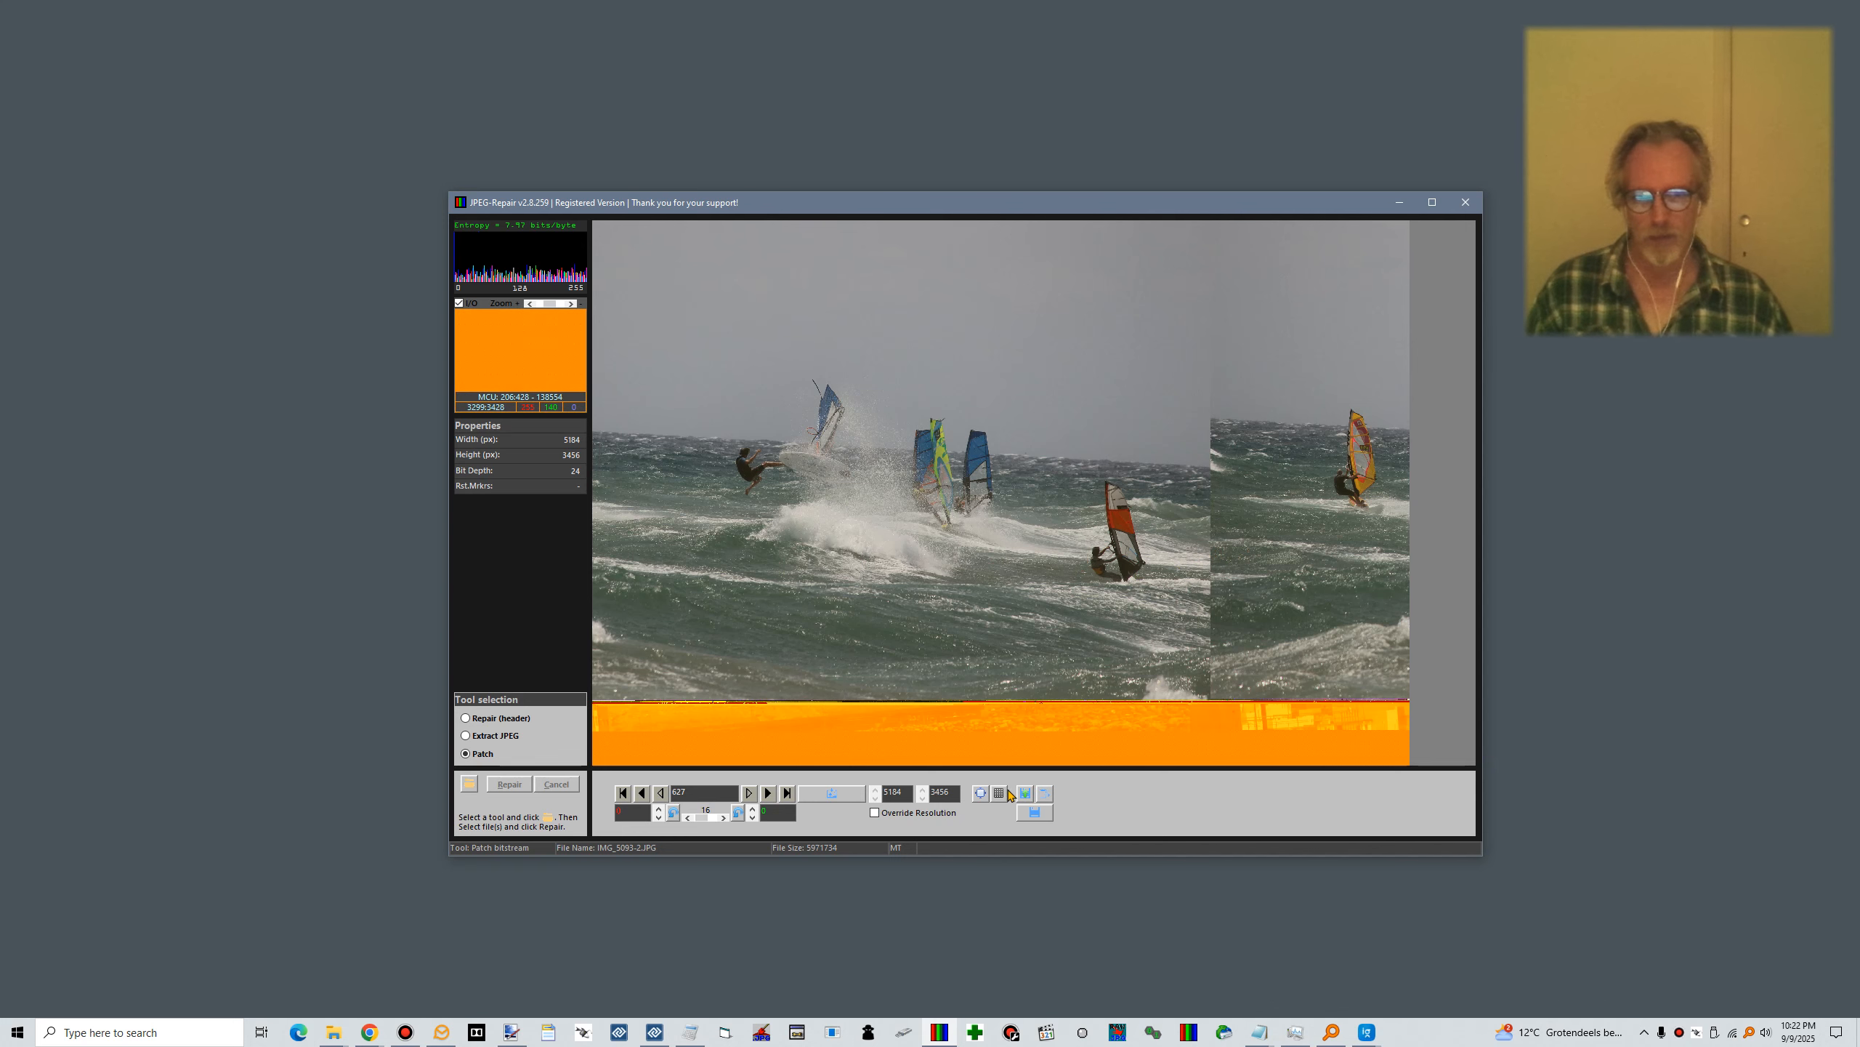
Override the resolution and lower the image height to 3184 px, refreshing the picture along the way
left_click(875, 812)
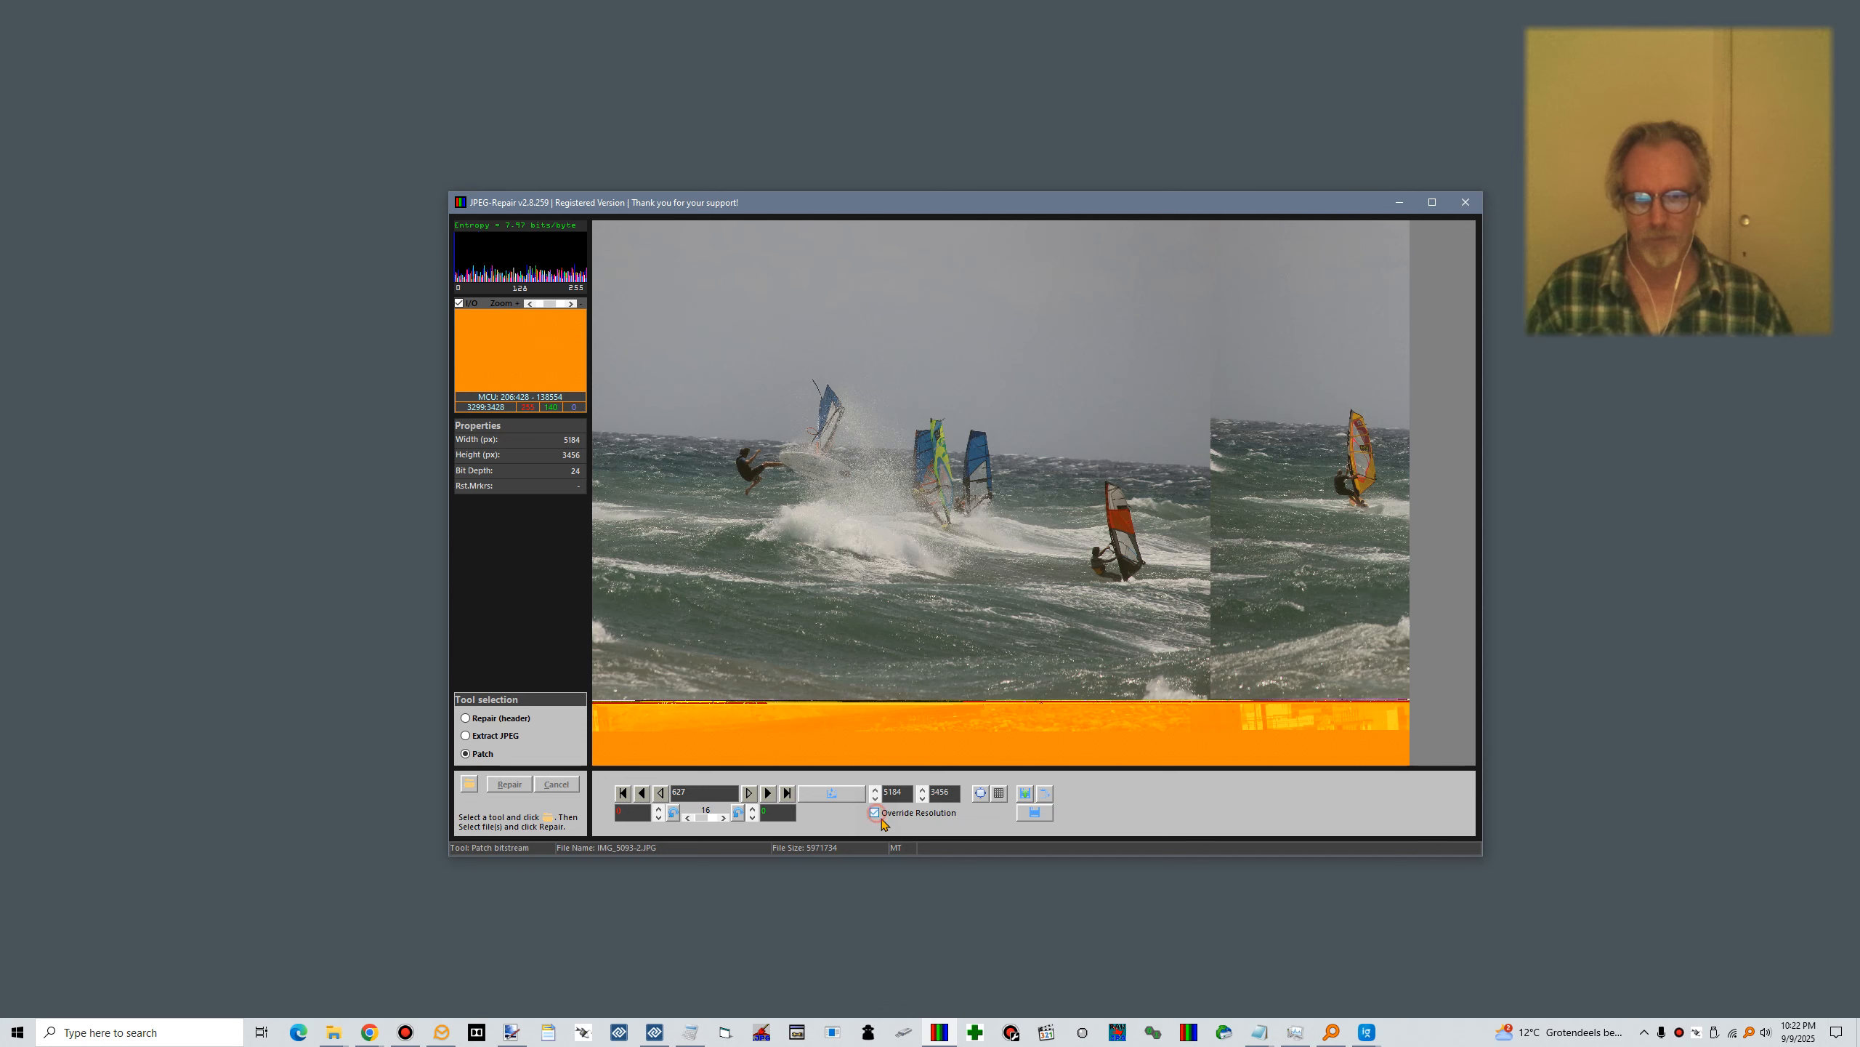
left_click(923, 798)
left_click(923, 799)
left_click(922, 799)
left_click(921, 800)
left_click(921, 801)
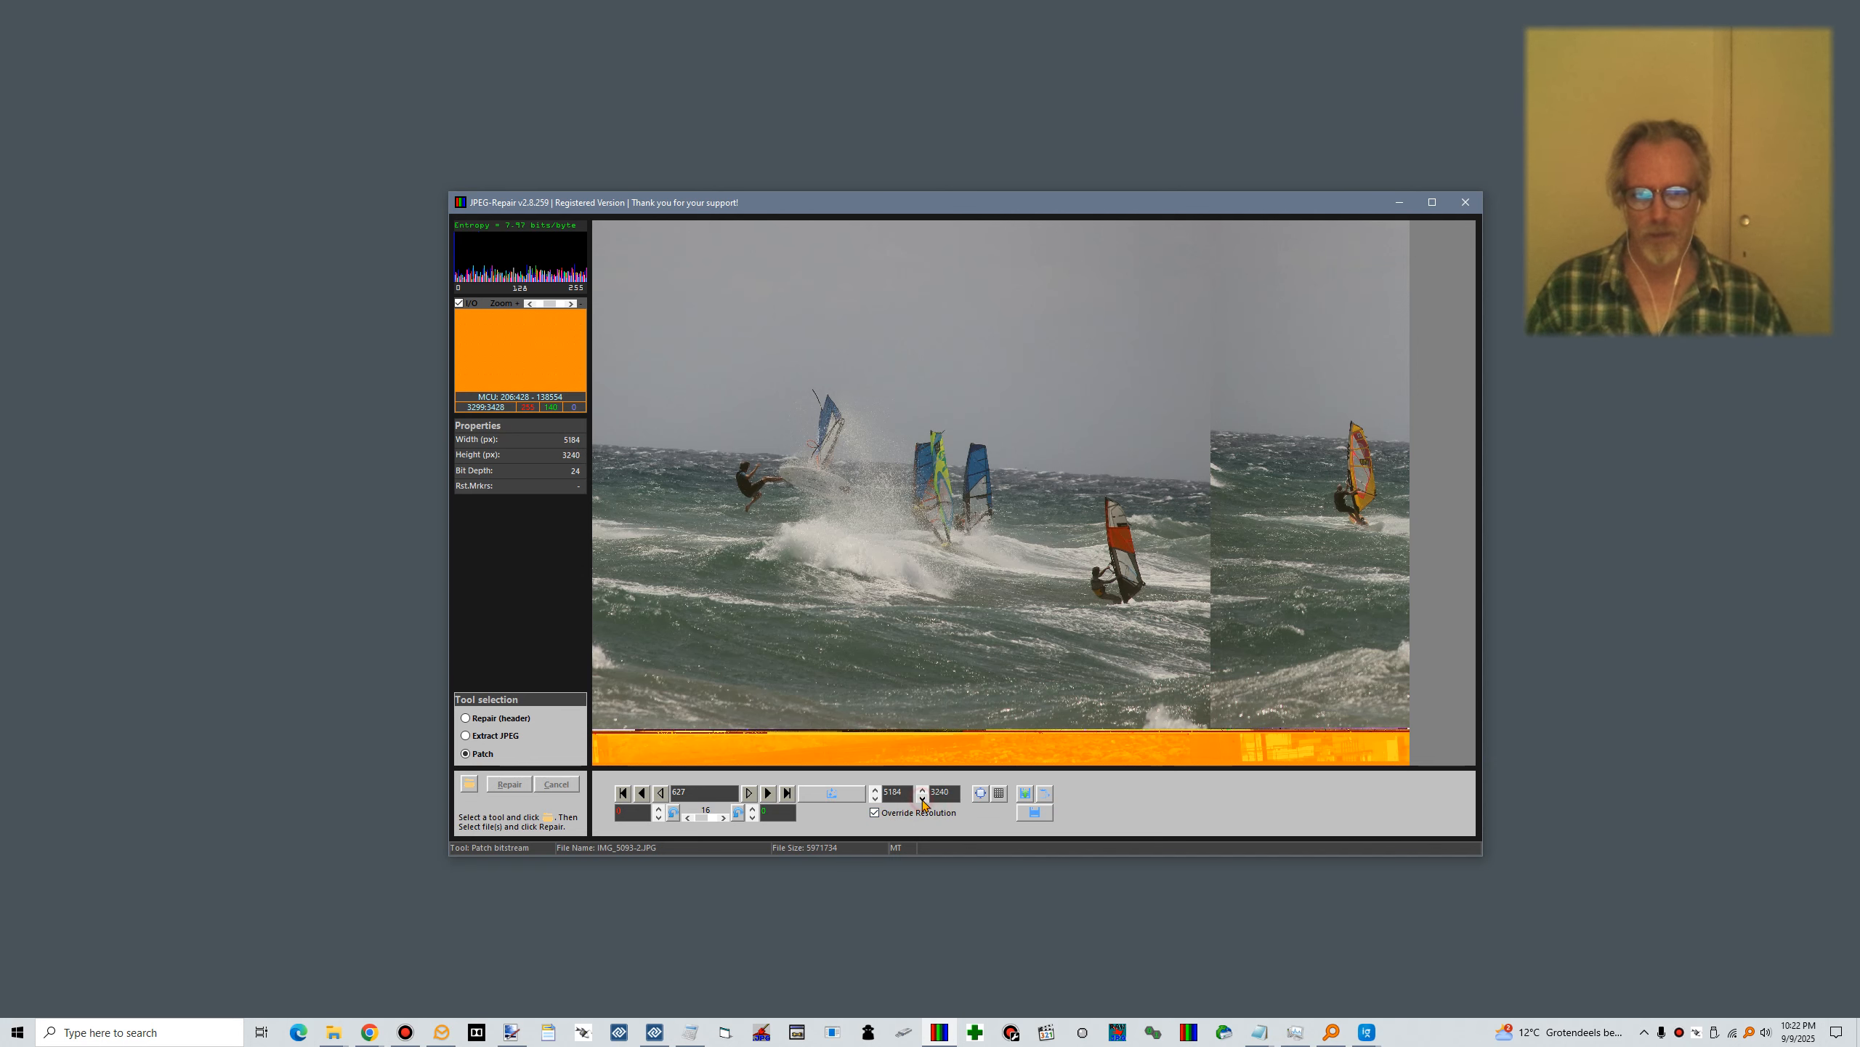
left_click(847, 797)
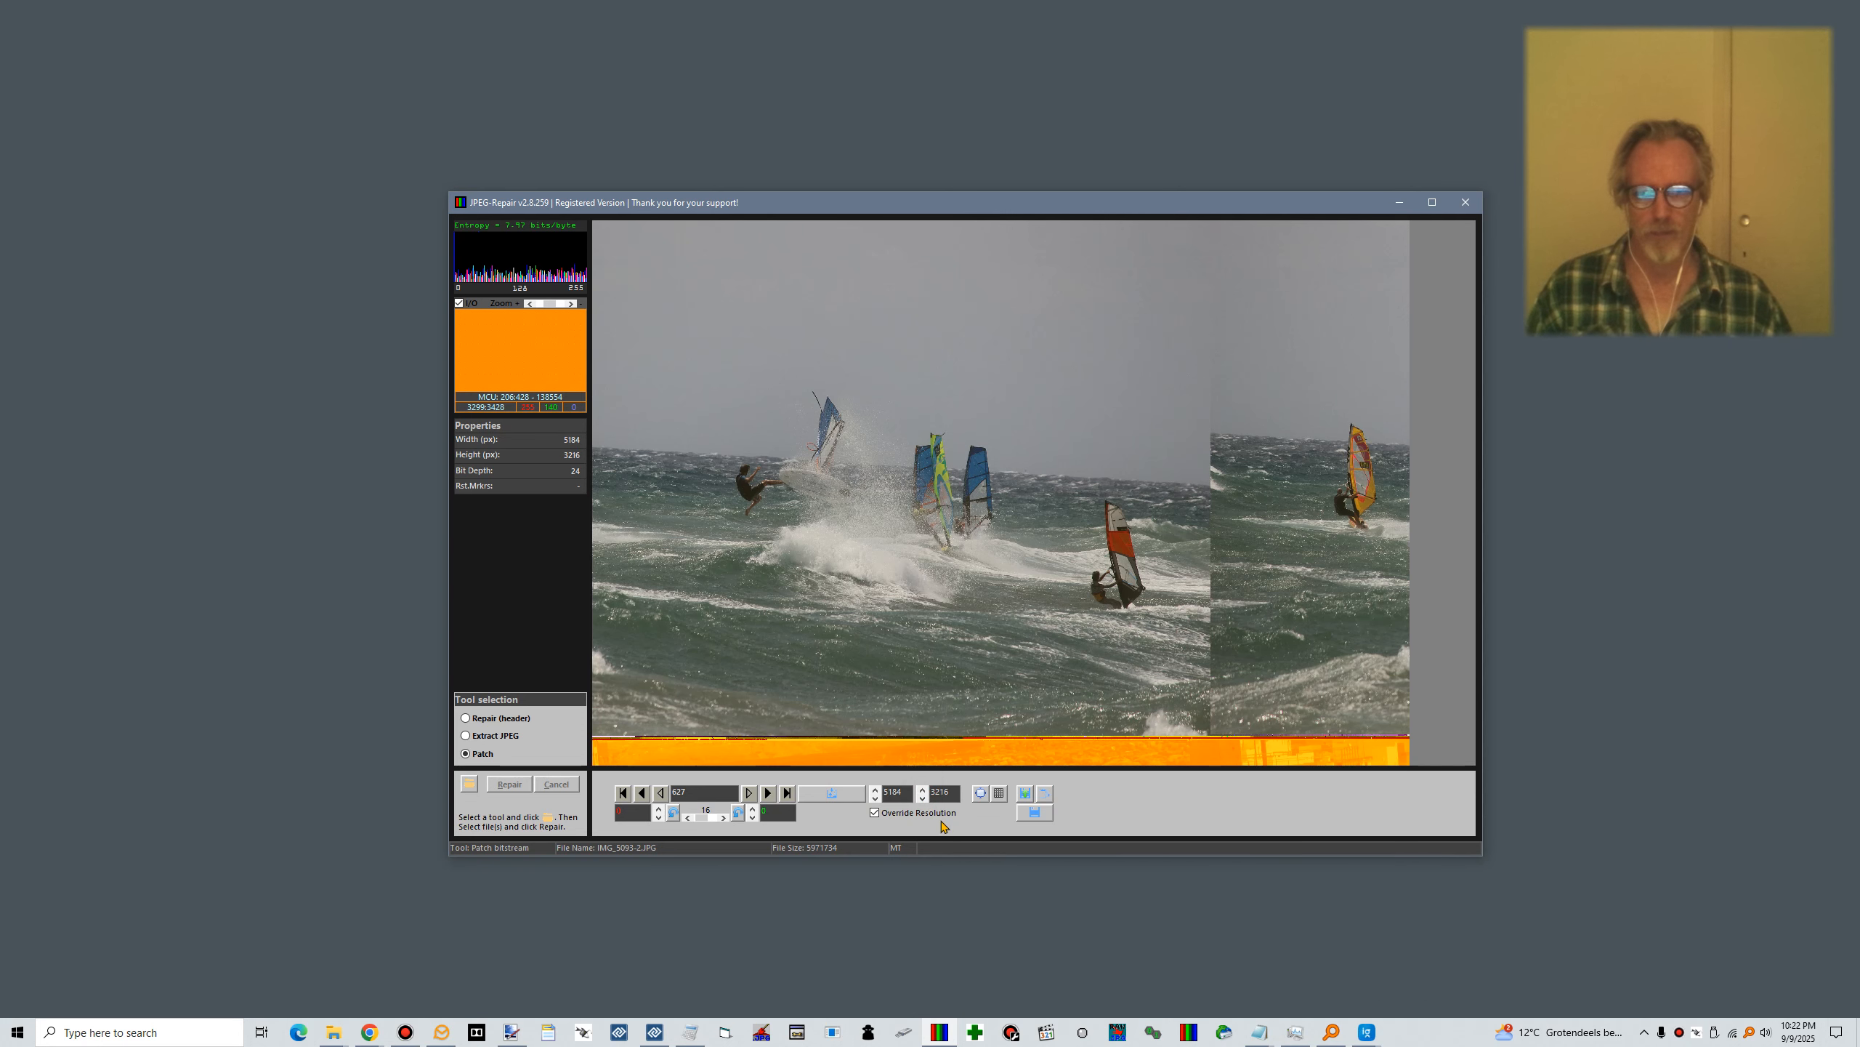
left_click(843, 797)
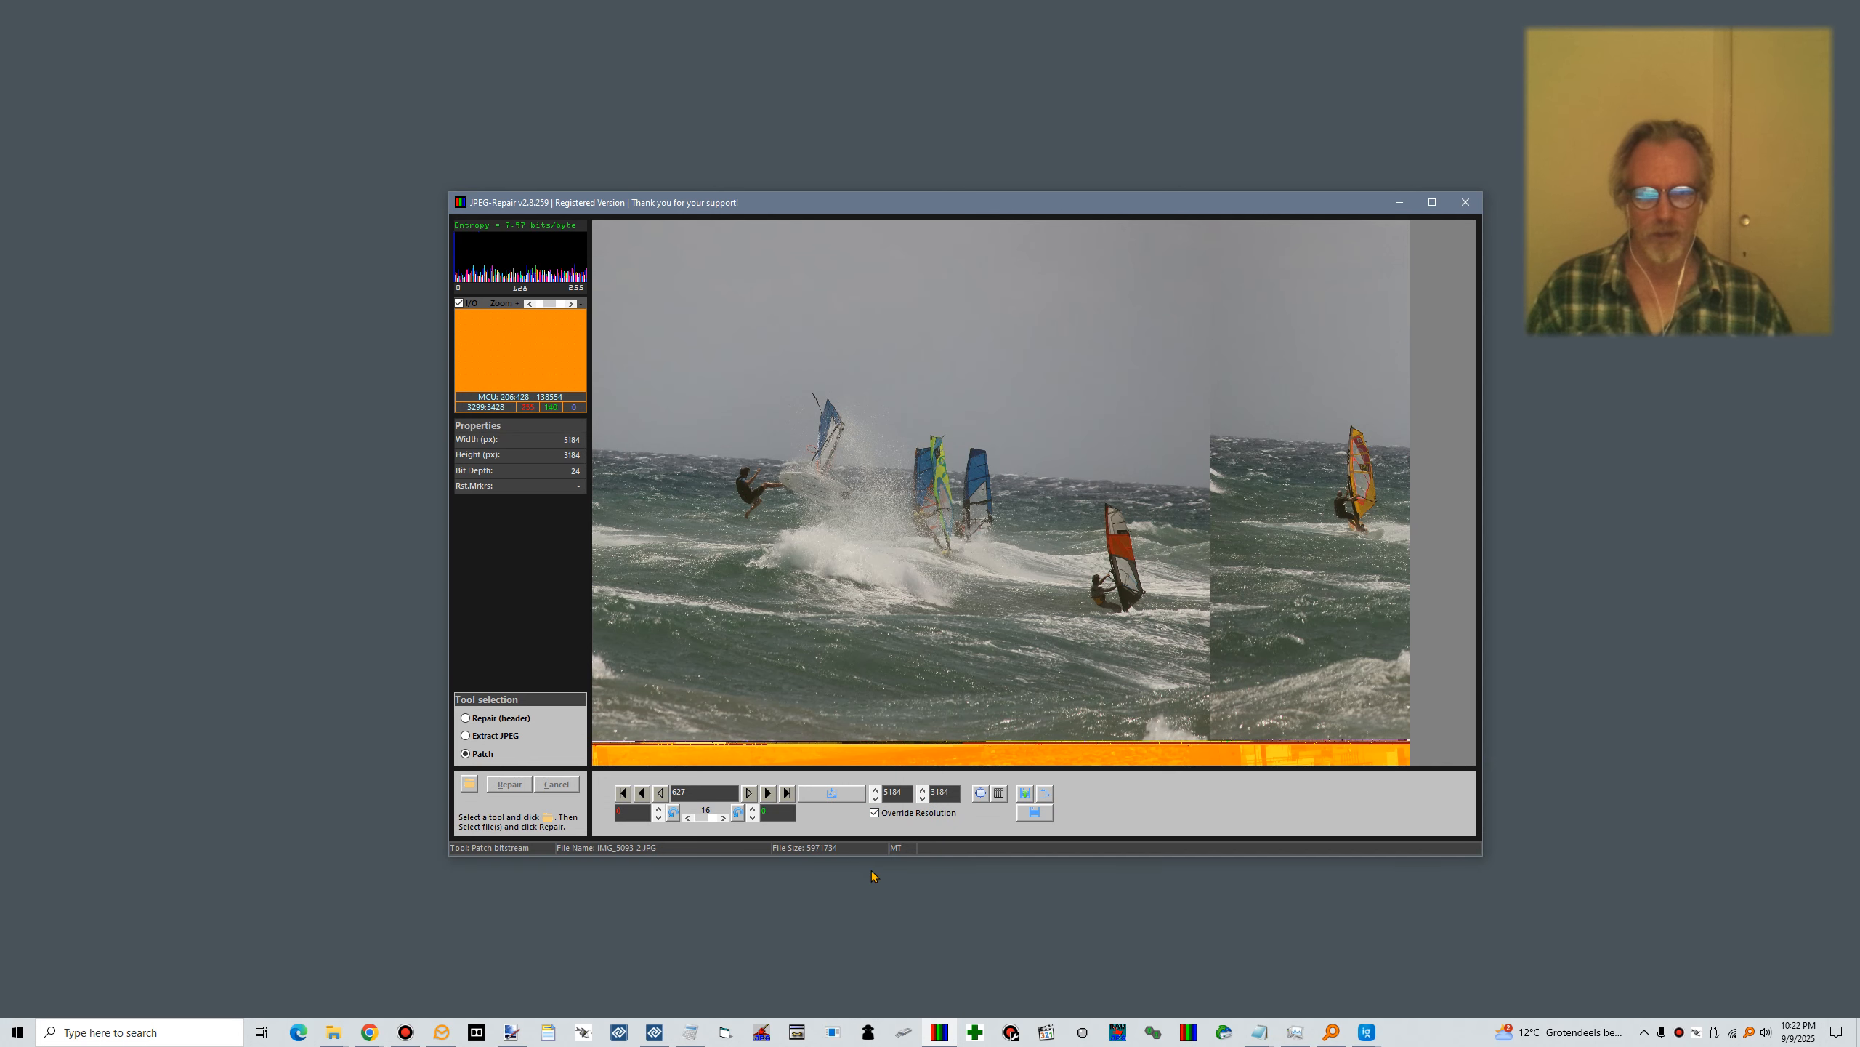
Reduce the image height further to 3048 px and refresh the picture
left_click(923, 797)
left_click(922, 797)
left_click(832, 794)
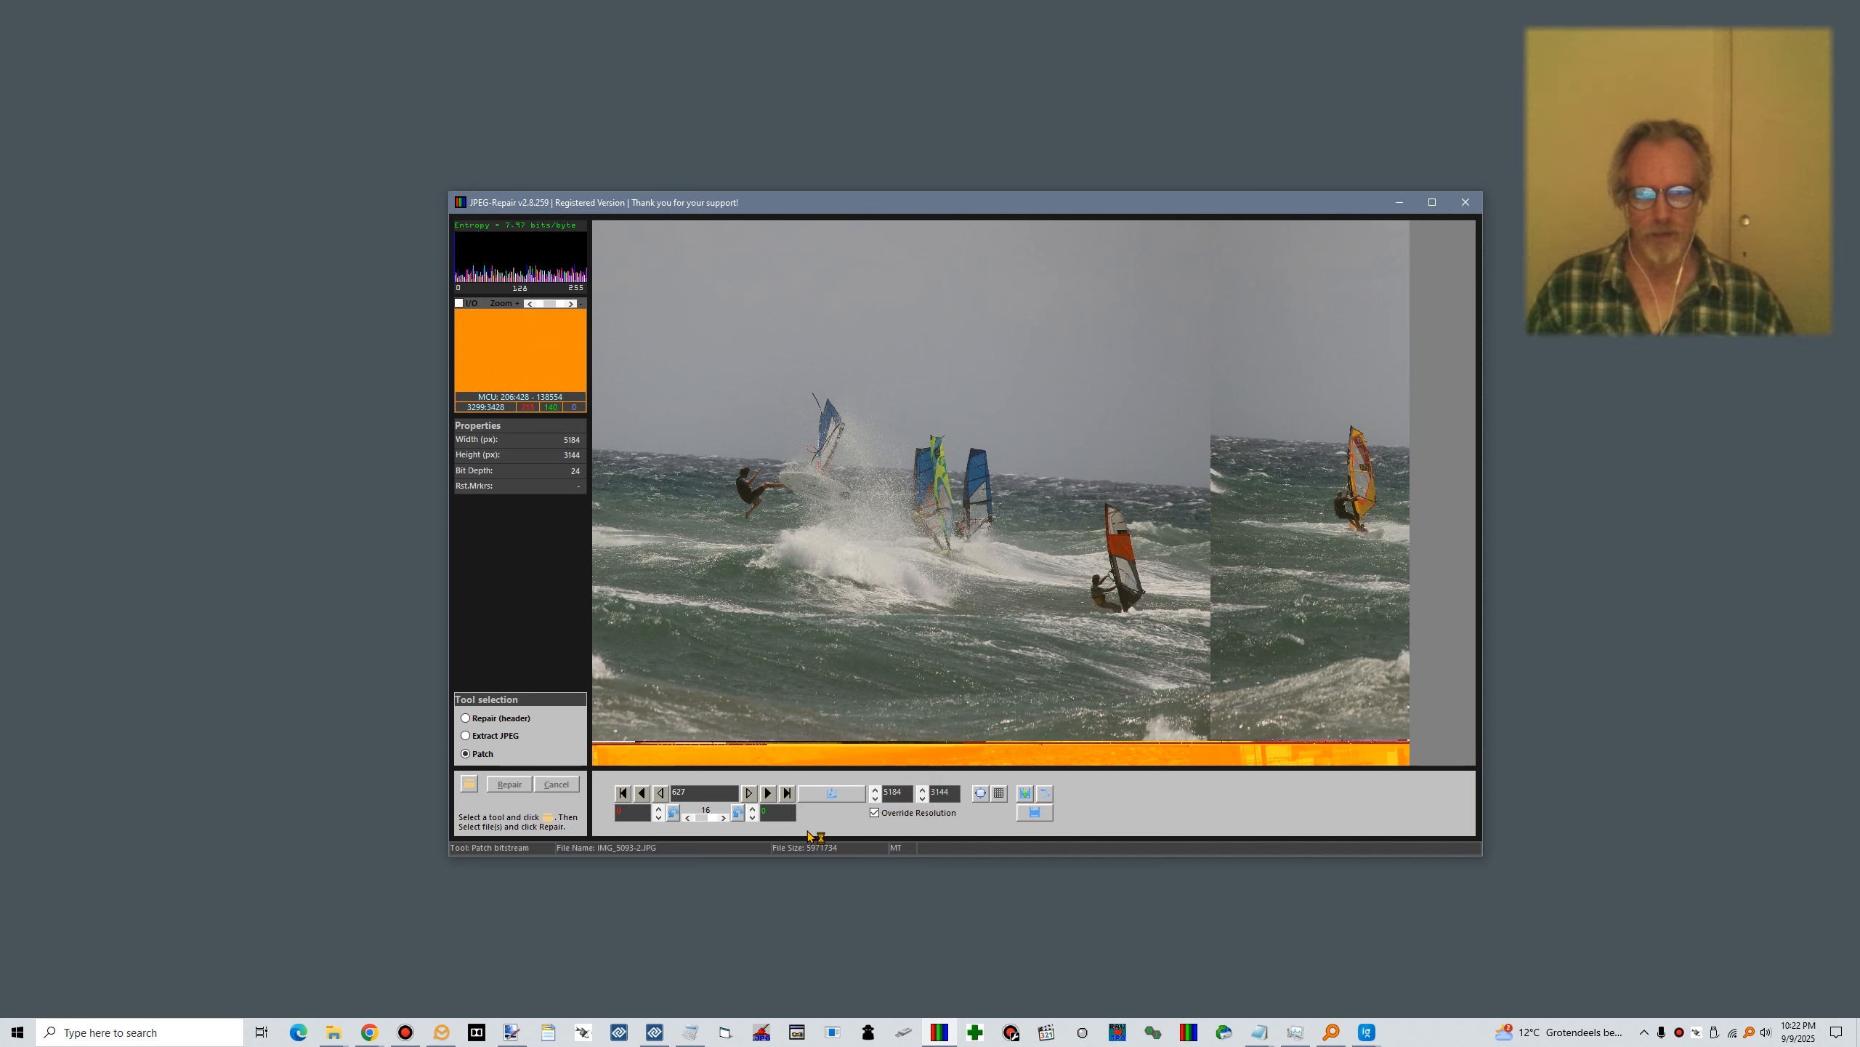
left_click(922, 798)
left_click(832, 794)
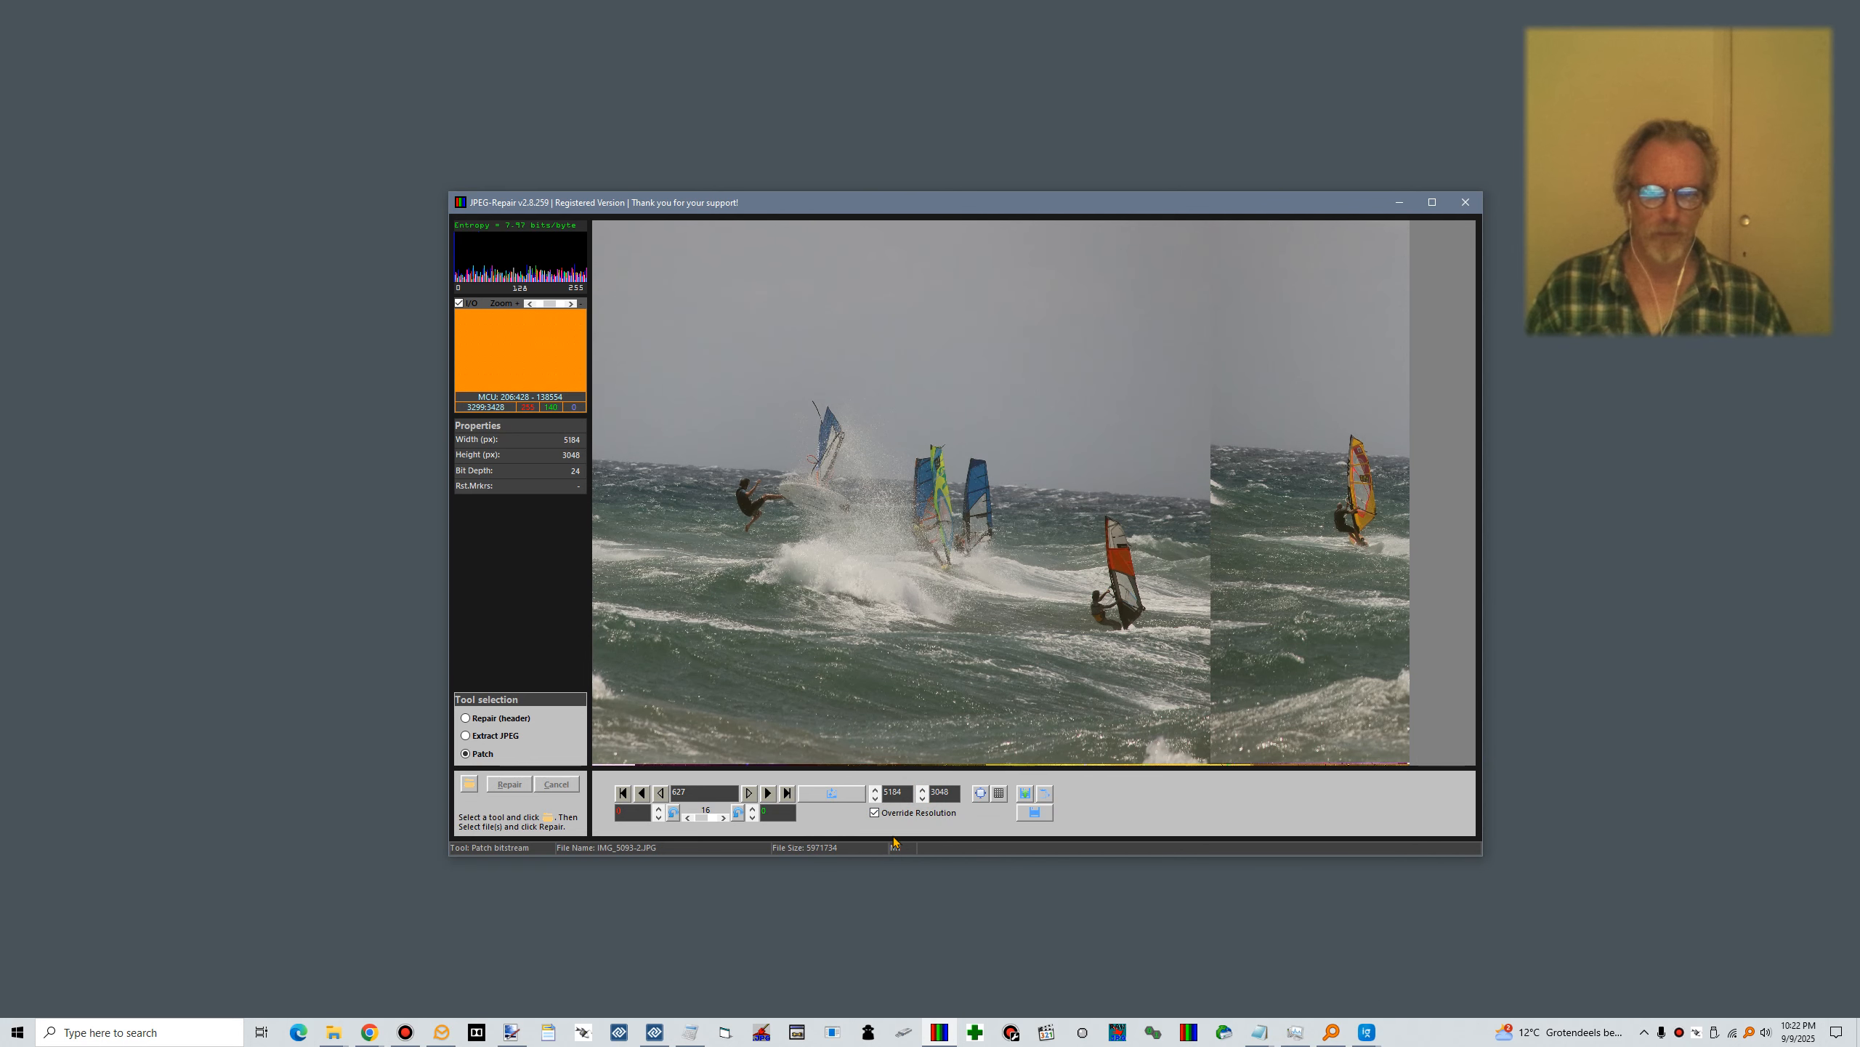
Fine-tune the image height to 3032 px to cut off the corrupted strip, and apply the new size
left_click(922, 799)
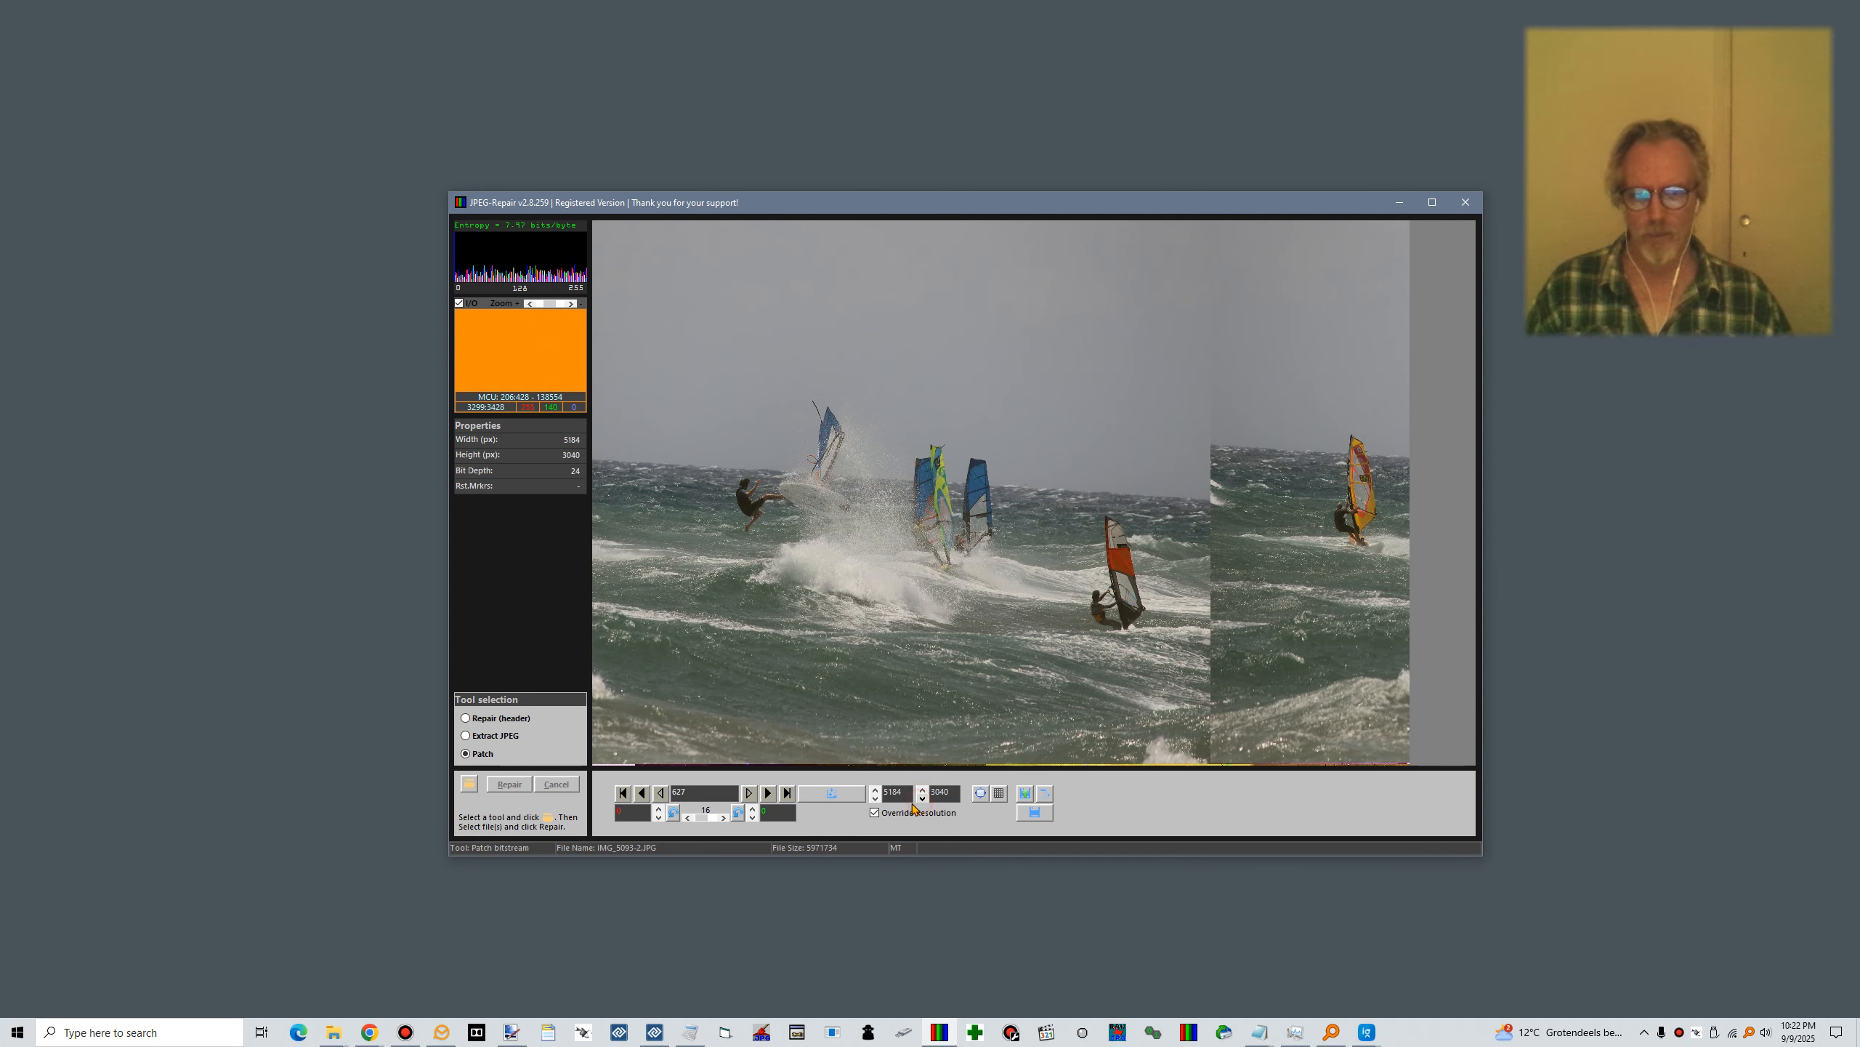
left_click(832, 794)
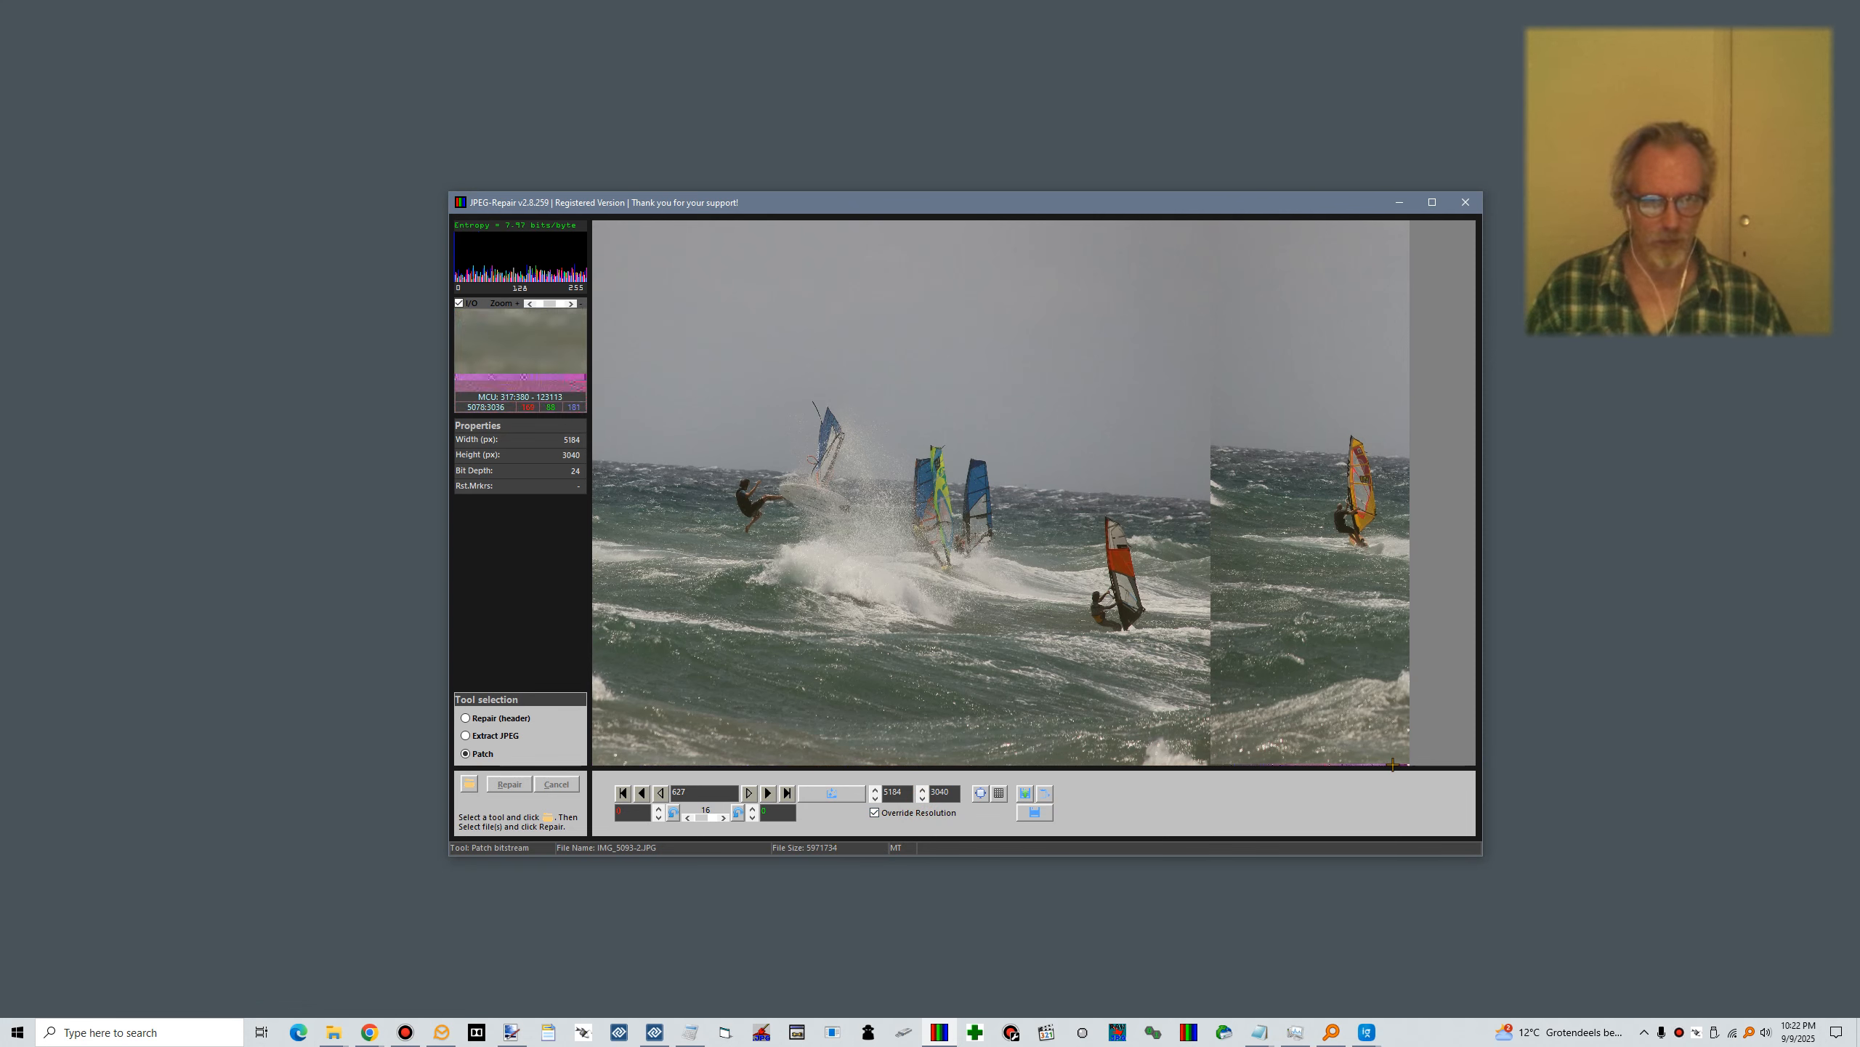
left_click(922, 798)
left_click(841, 799)
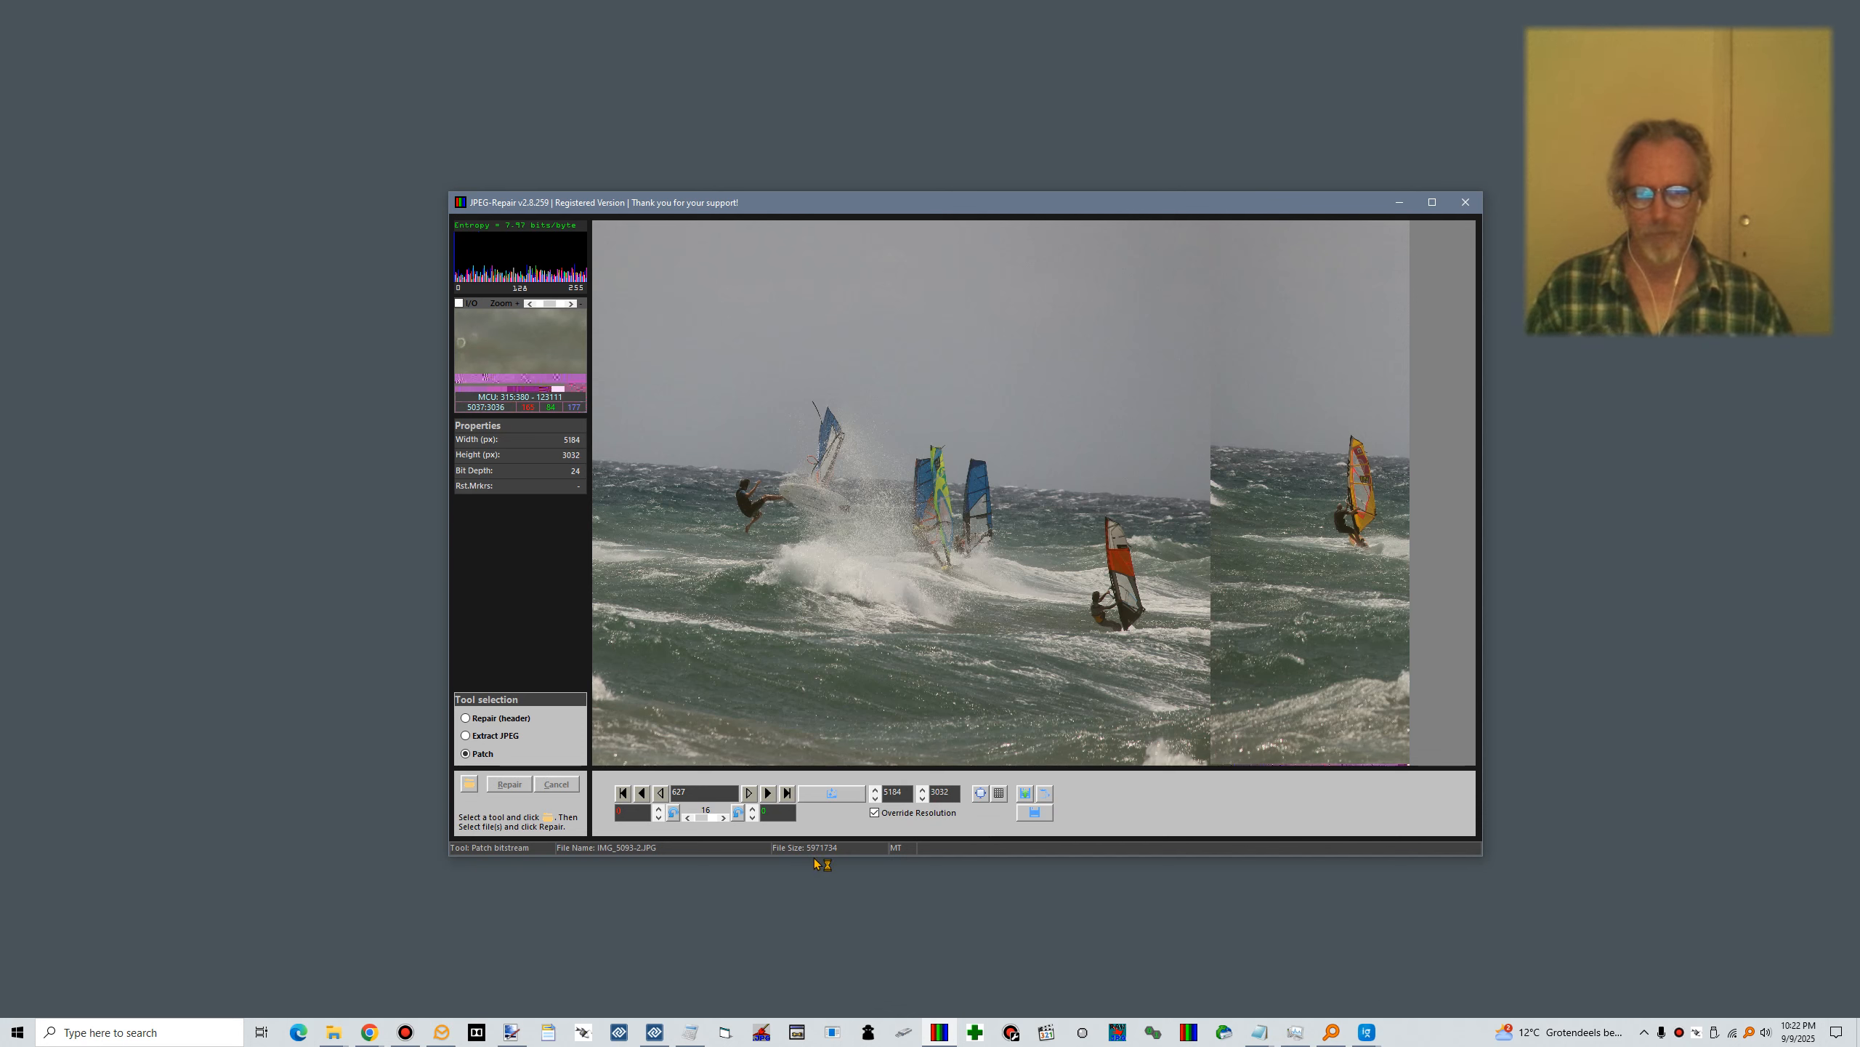
left_click(1025, 794)
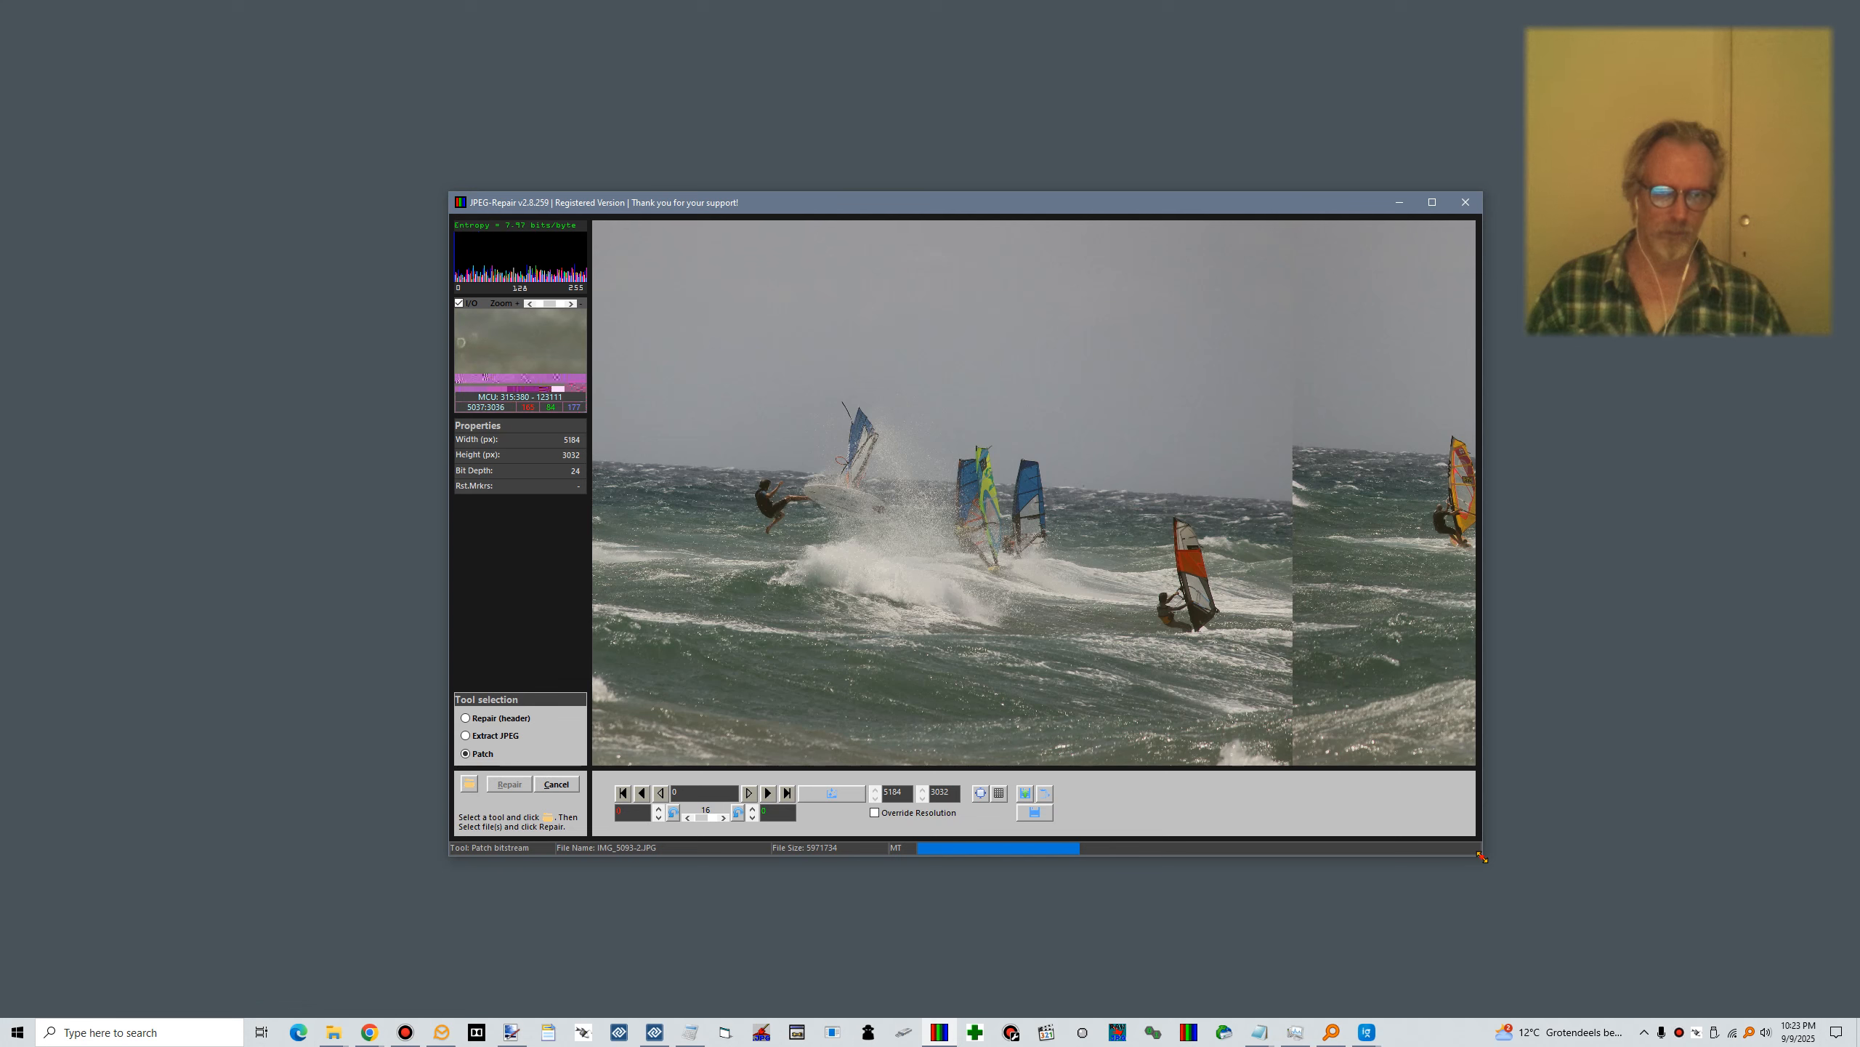
Widen and reposition the main window, then open the MCU editor and enlarge it for a bigger preview
left_click_drag(1526, 858, 1546, 861)
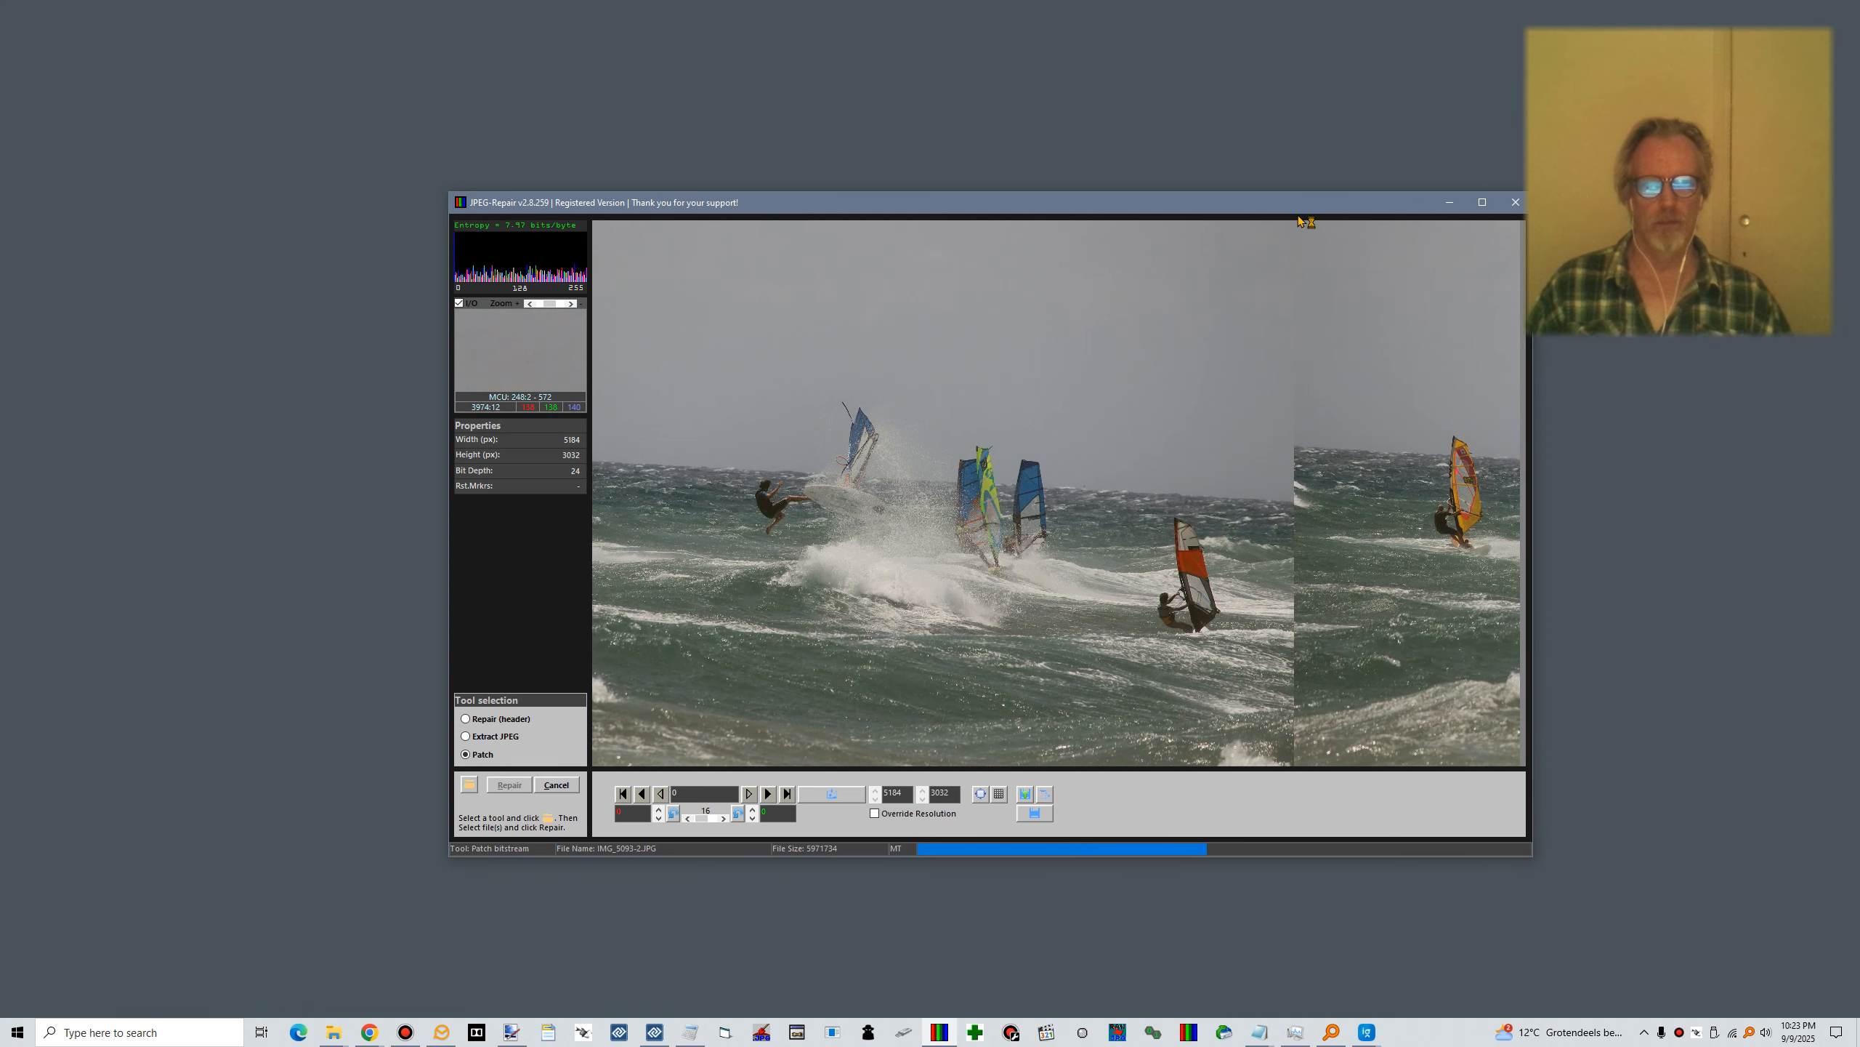
left_click_drag(1289, 203, 1204, 192)
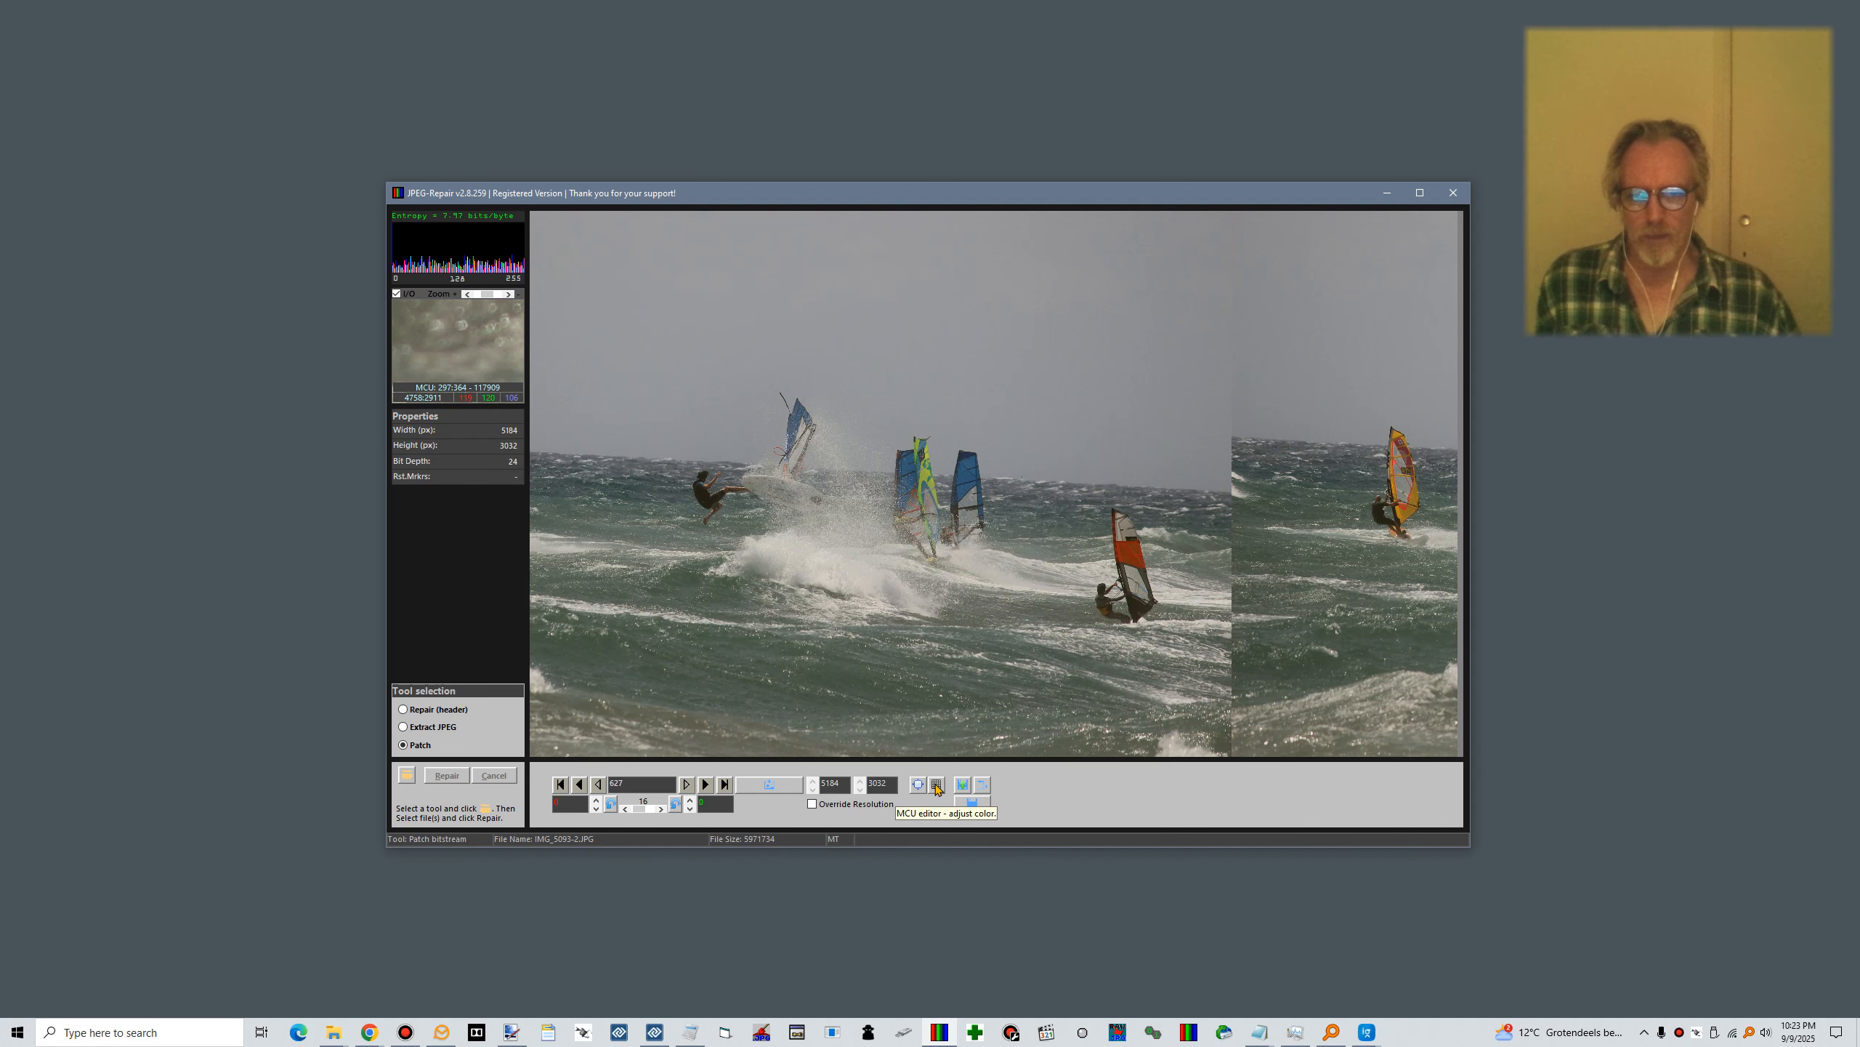
left_click(934, 789)
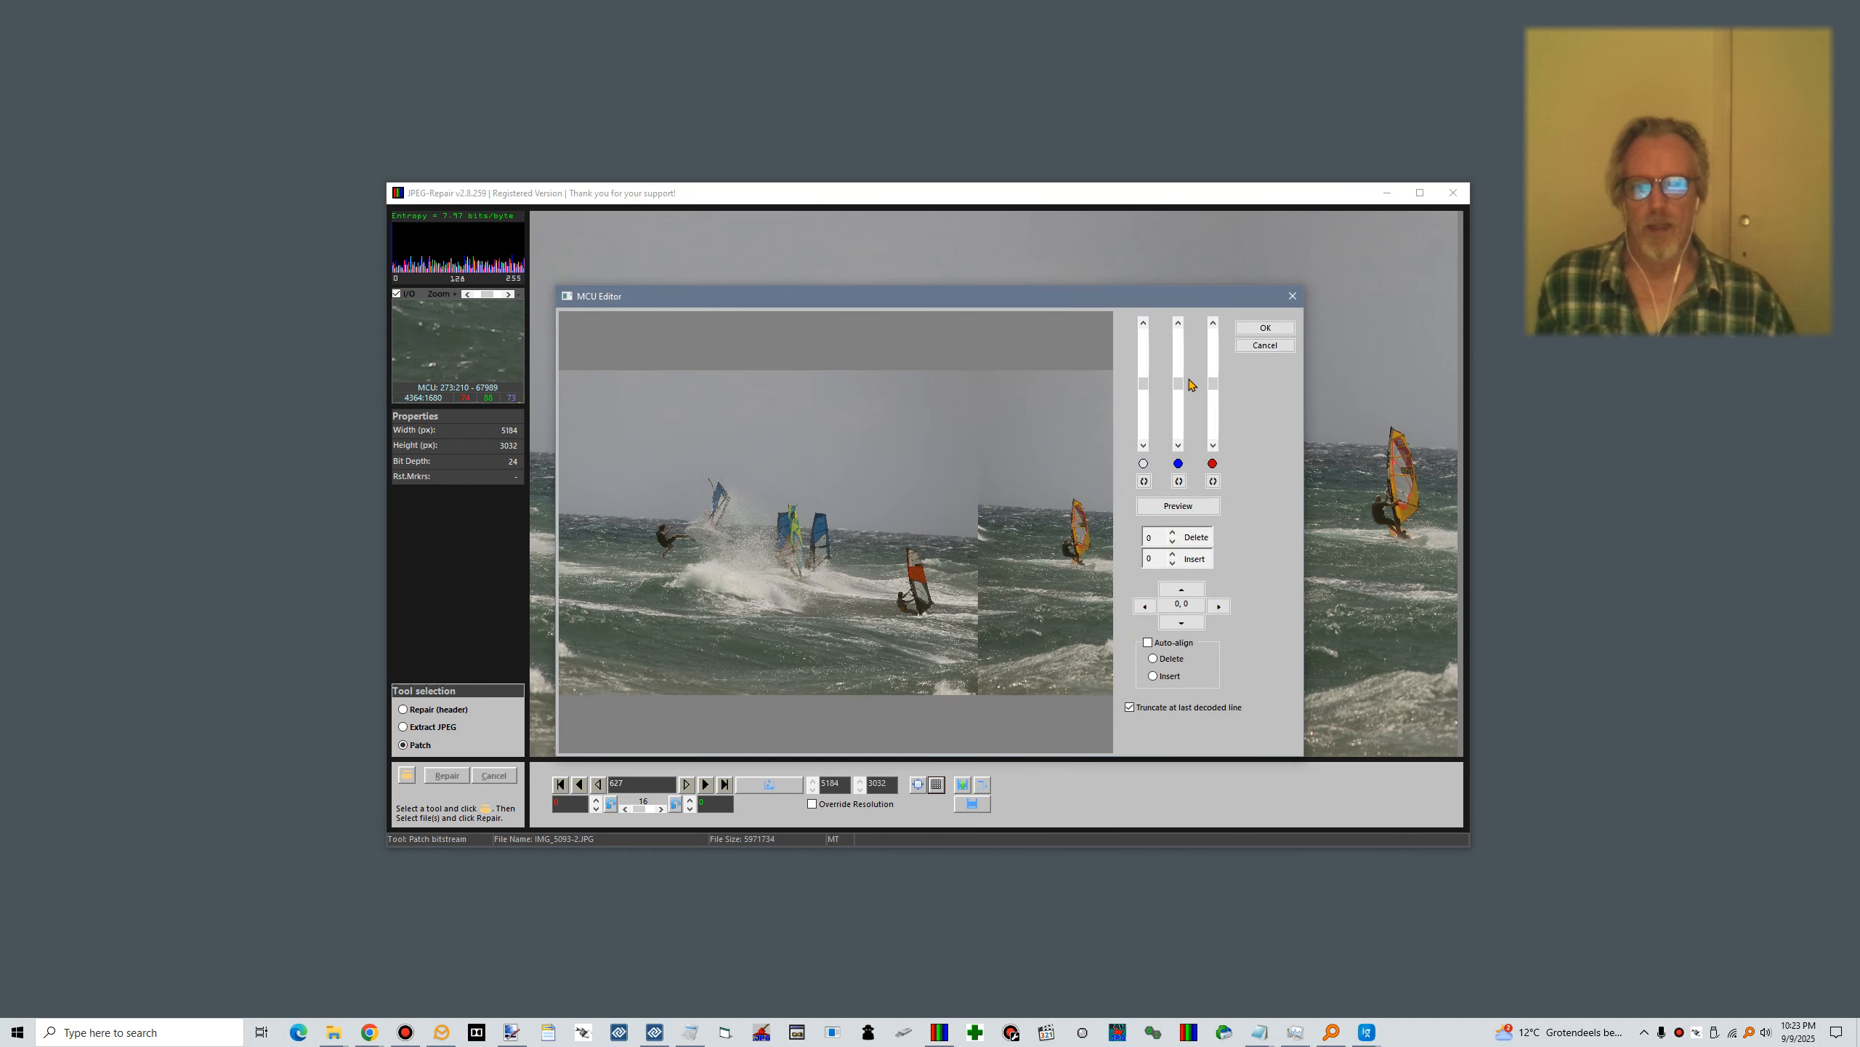
left_click_drag(1055, 307, 900, 229)
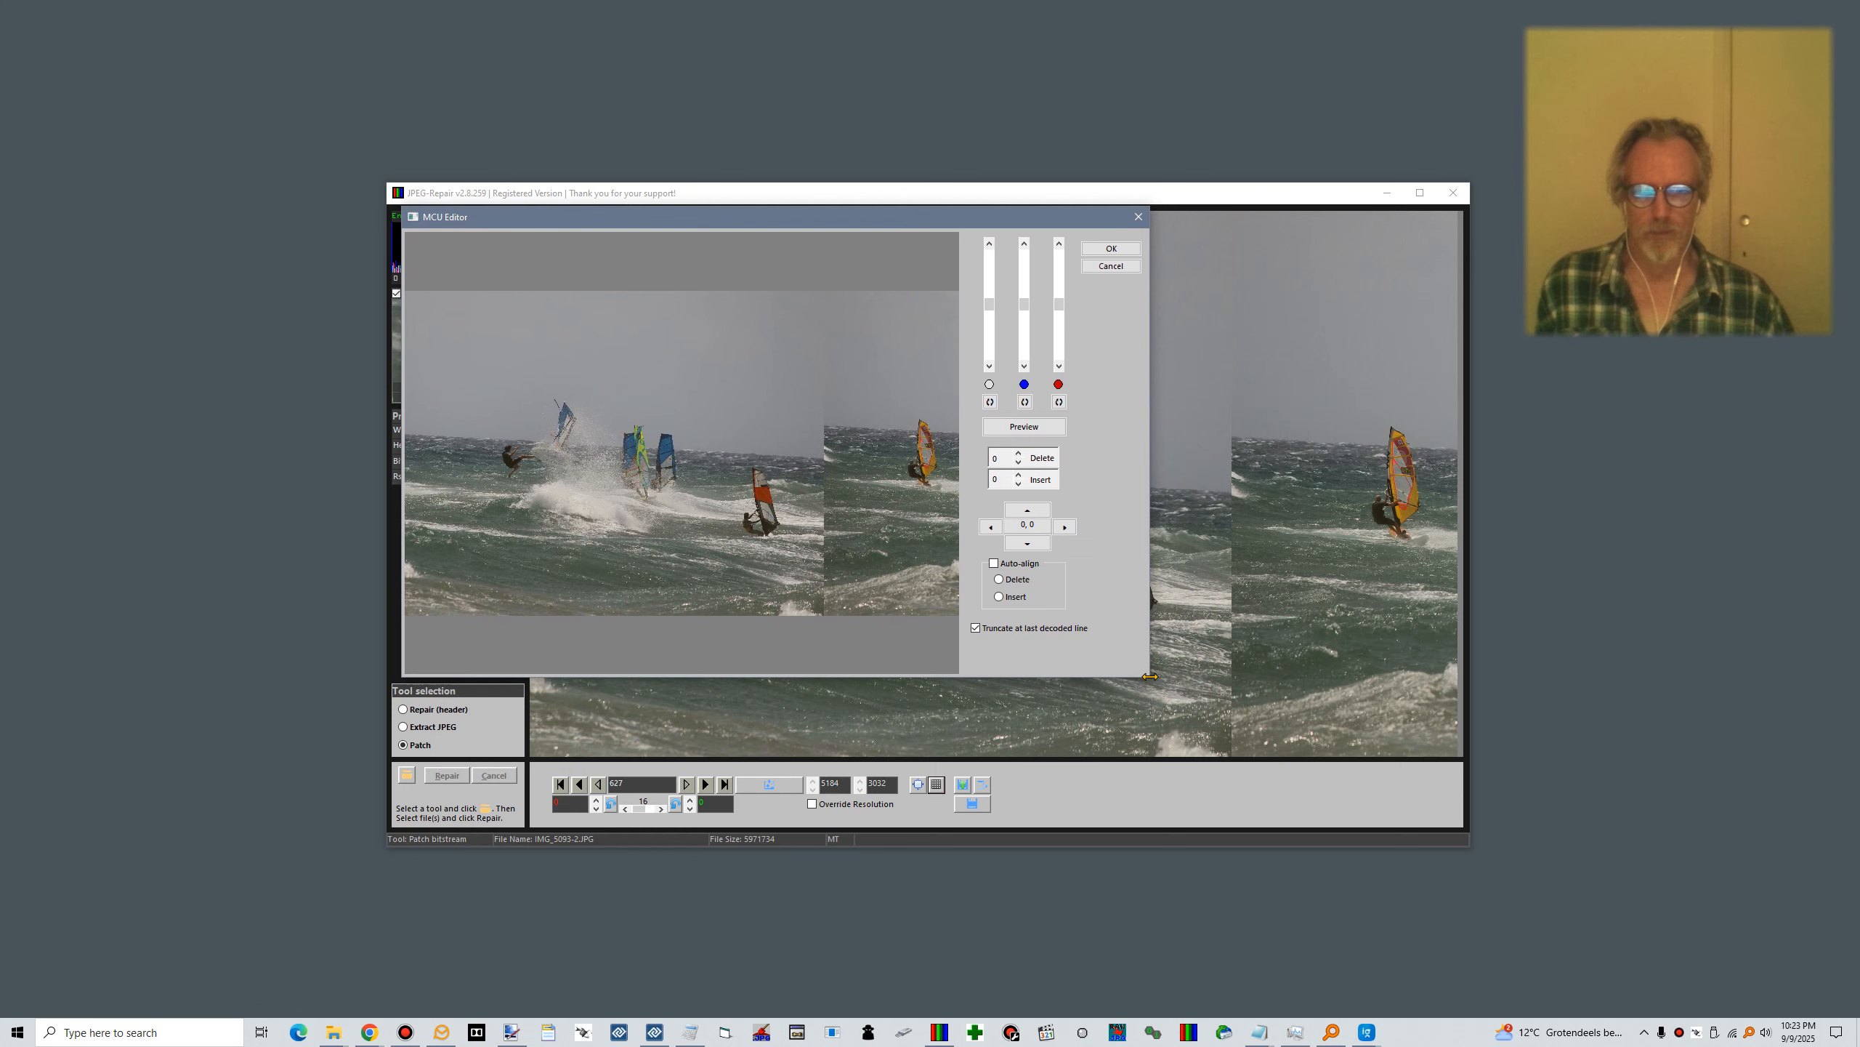
left_click_drag(1229, 716, 1308, 914)
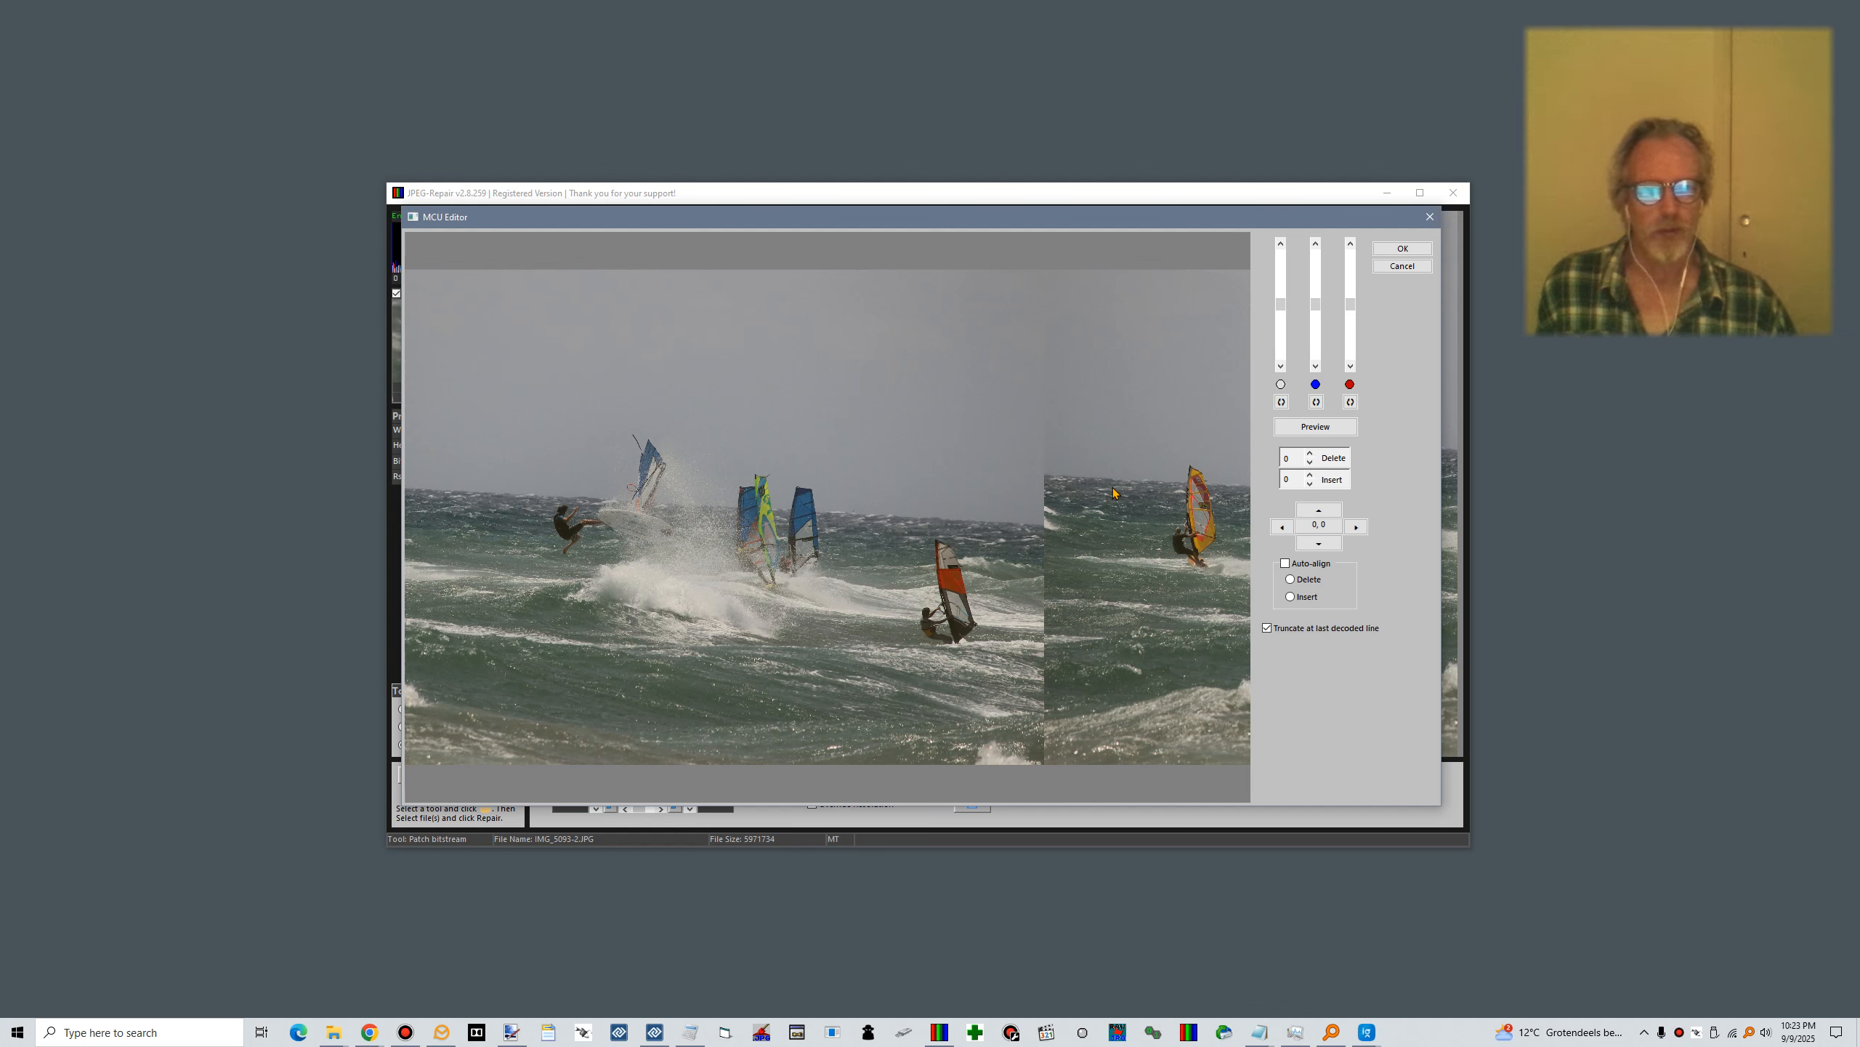
Set the number of MCUs to delete to 46 and preview the shifted image
left_click(1310, 453)
left_click(1310, 453)
left_click(1309, 453)
left_click(1310, 453)
left_click(1310, 452)
left_click(1310, 453)
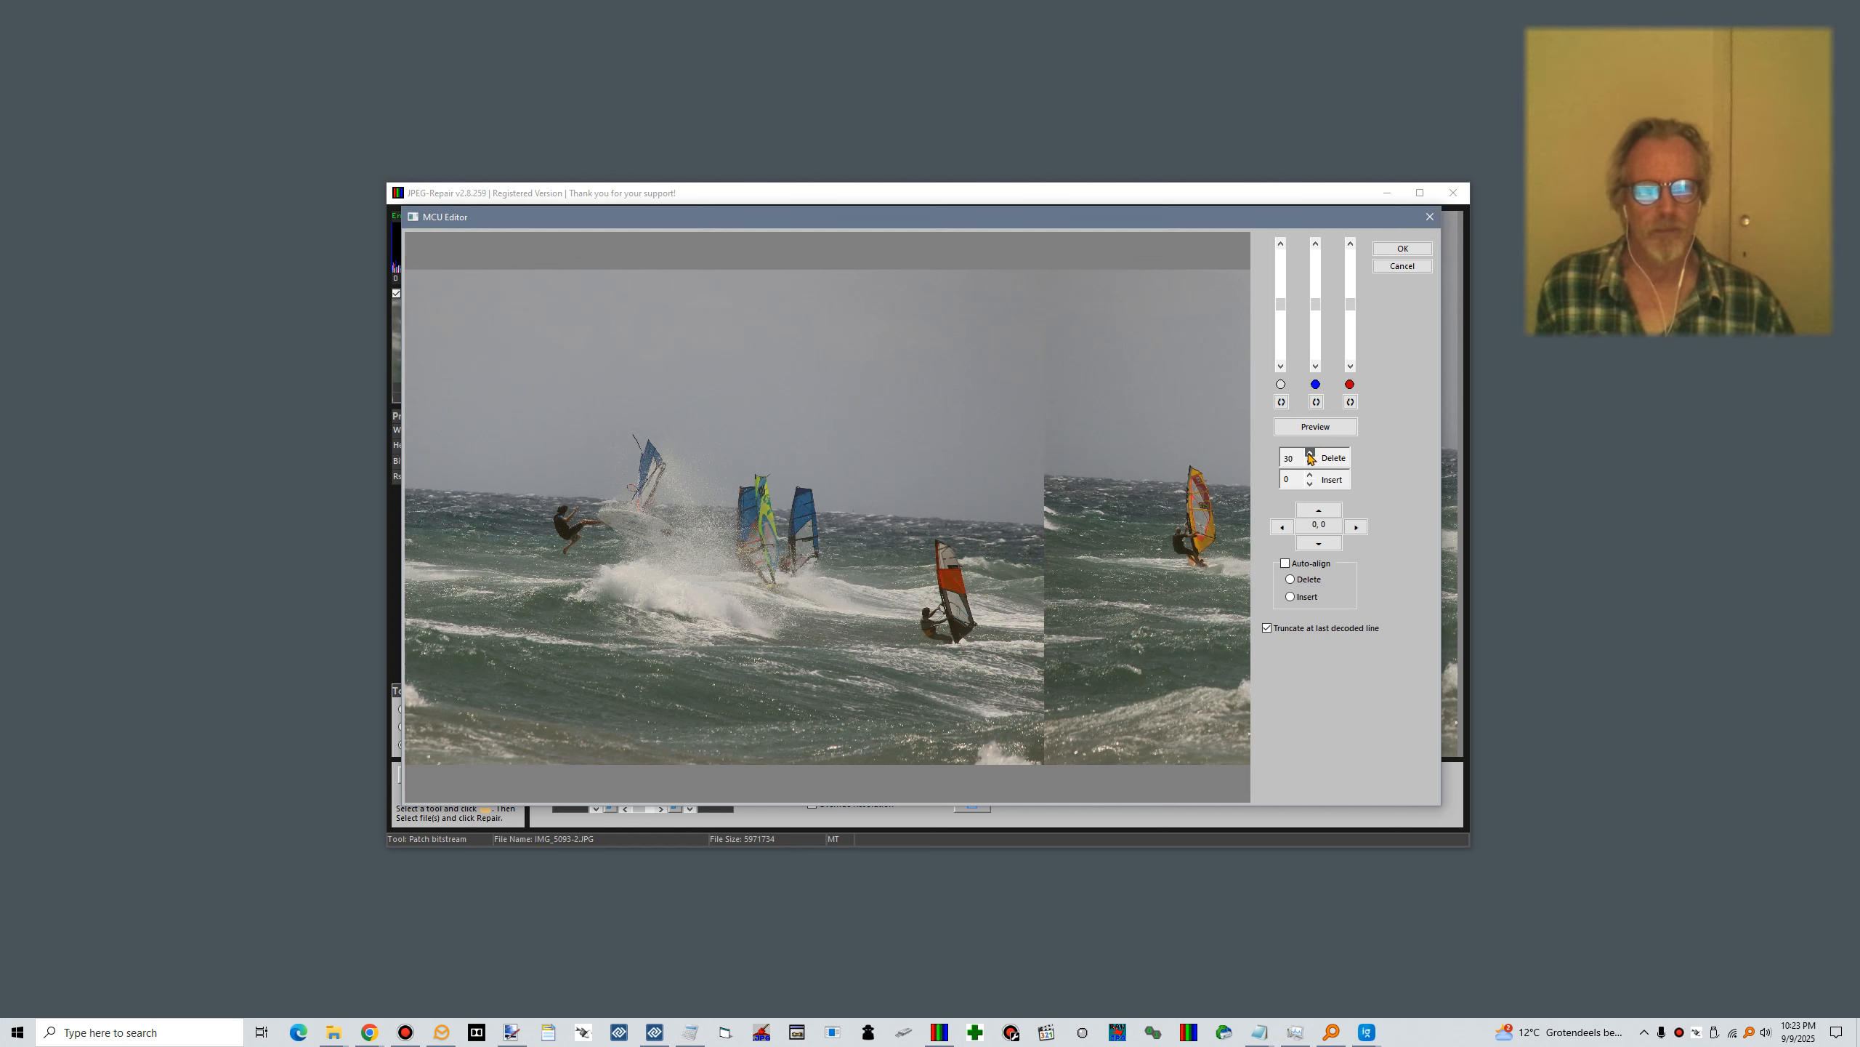
left_click(1324, 429)
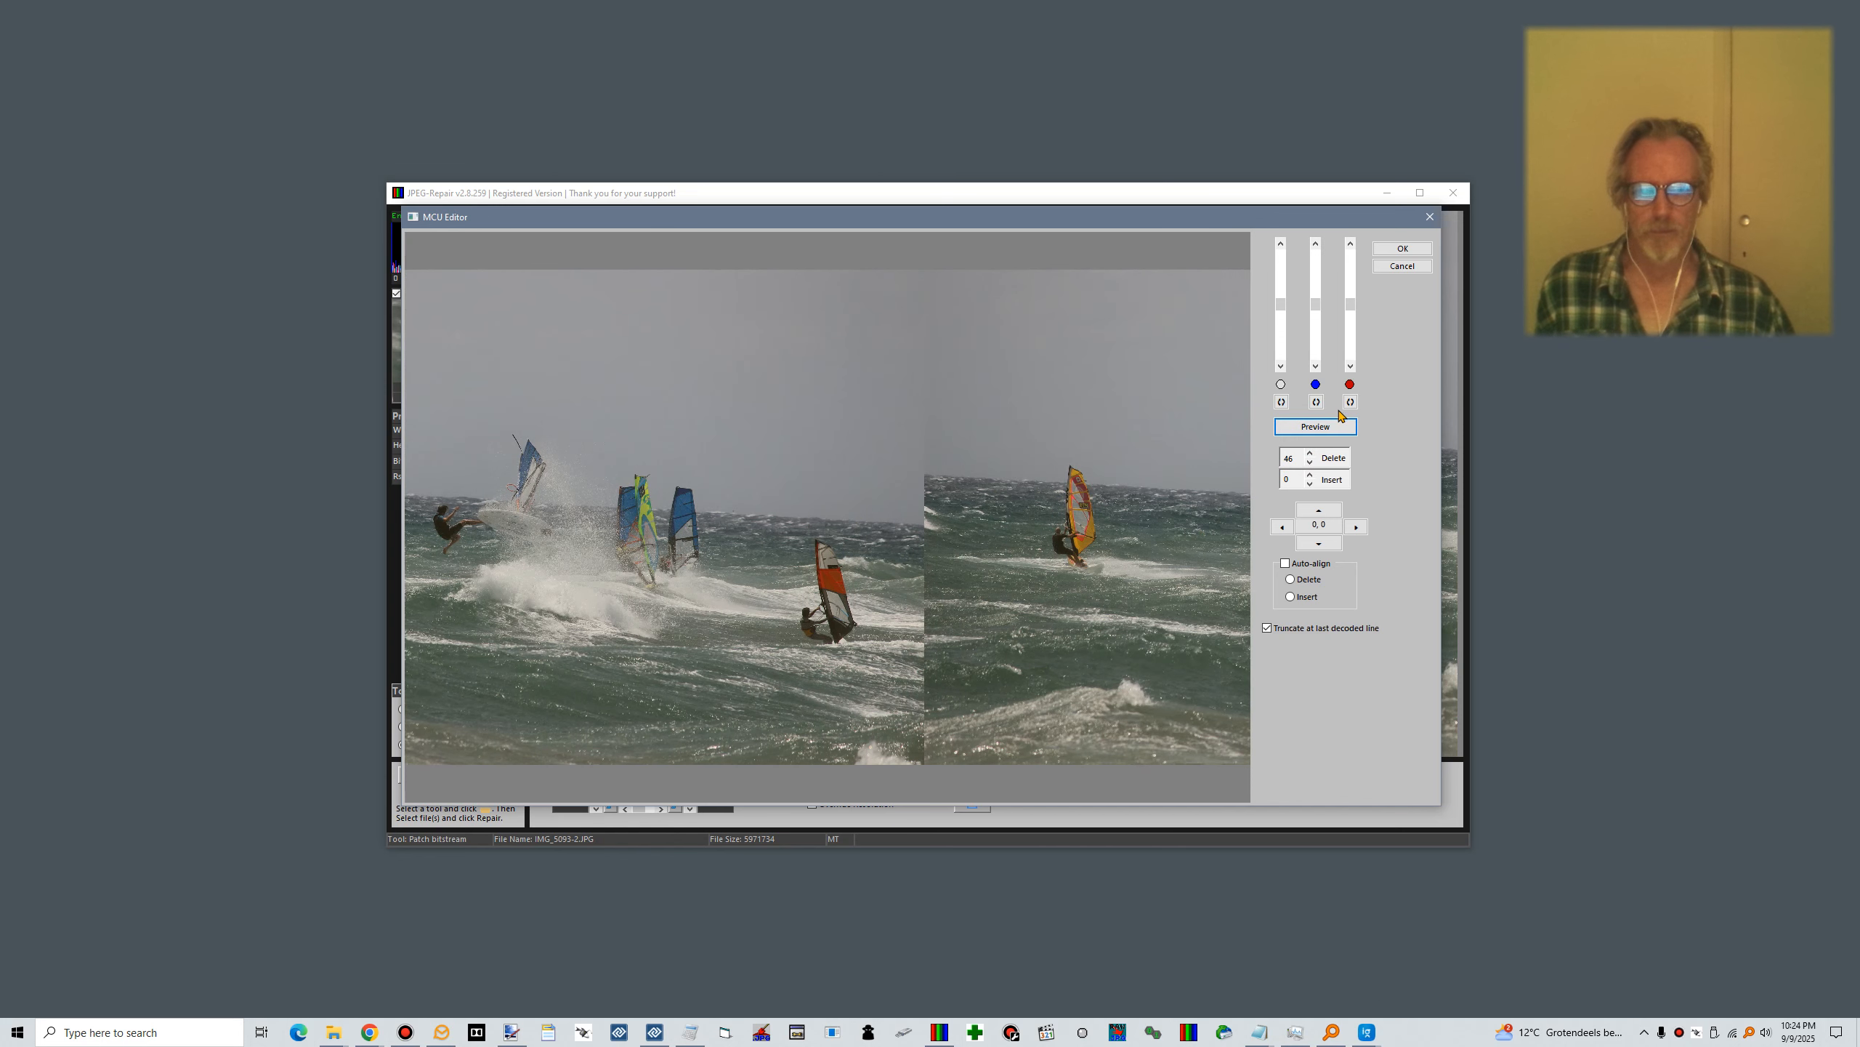
Raise the MCU deletion count to 76 and preview the shift
left_click(1310, 454)
left_click(1310, 453)
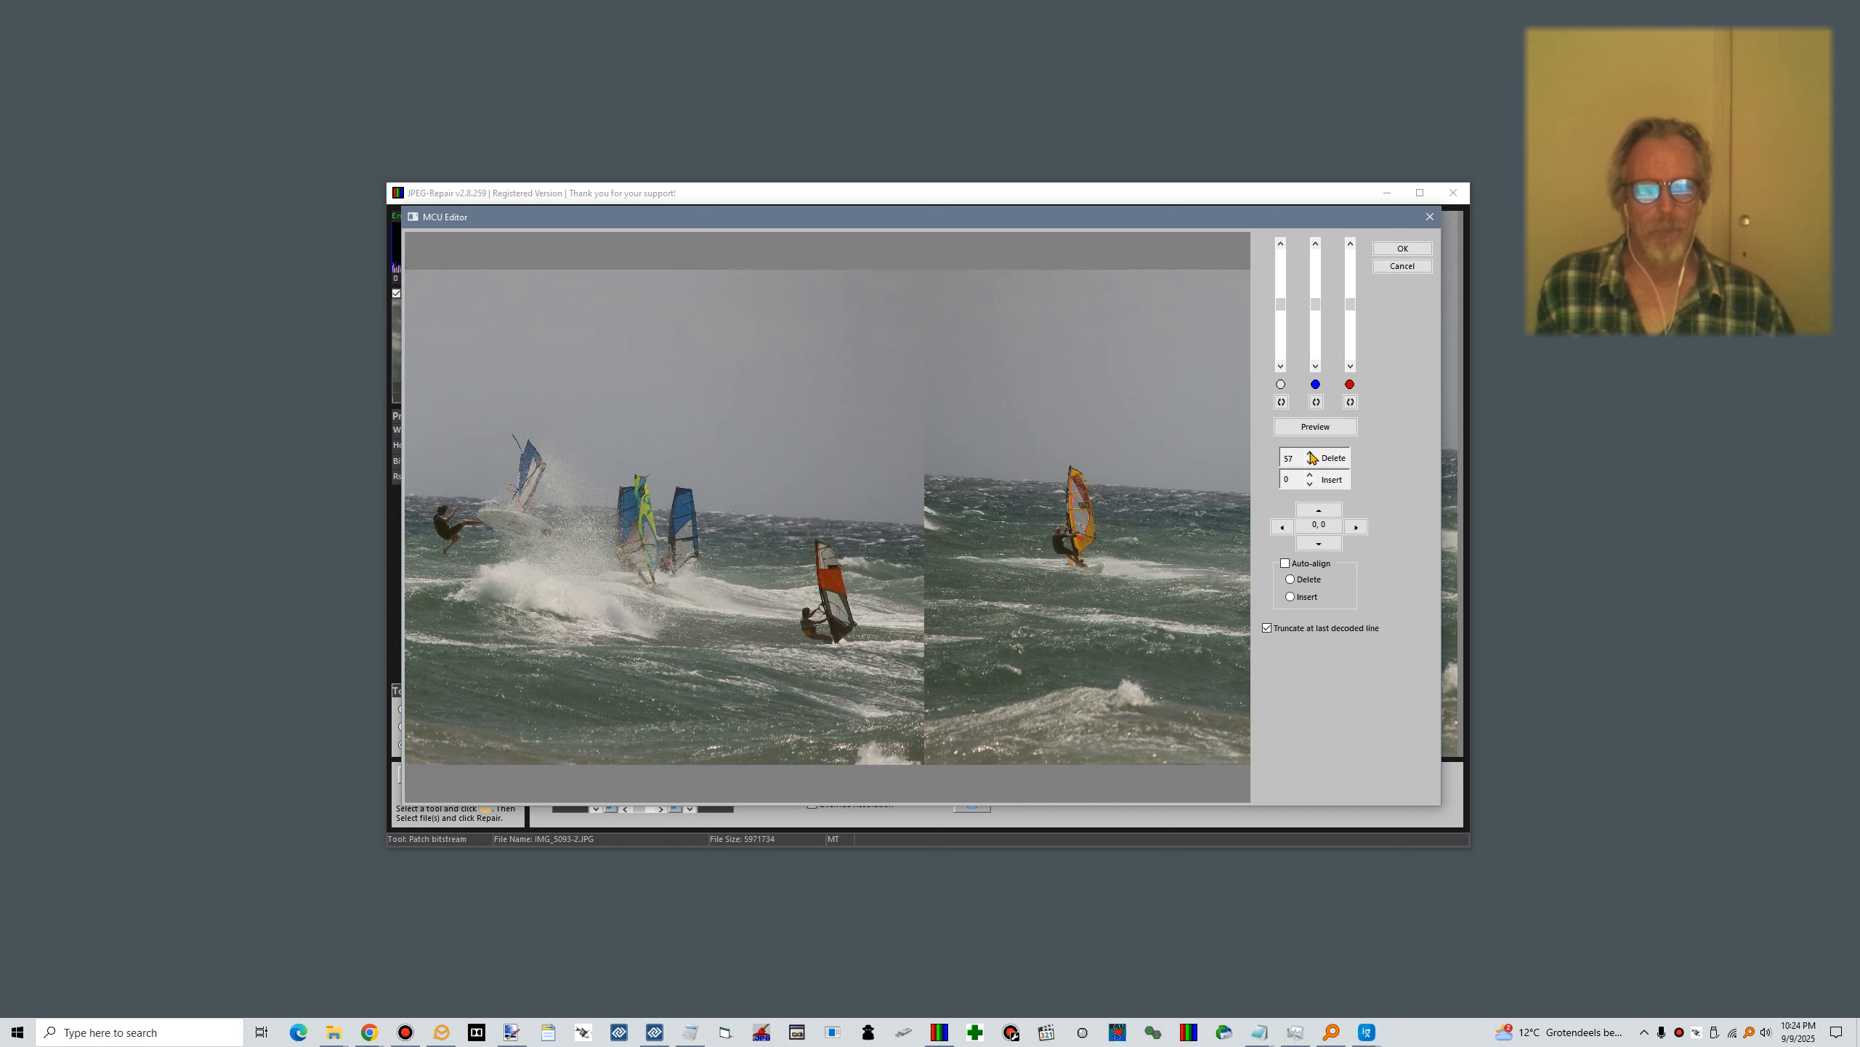
left_click(1310, 453)
left_click(1310, 453)
left_click(1311, 454)
left_click(1311, 453)
left_click(1322, 429)
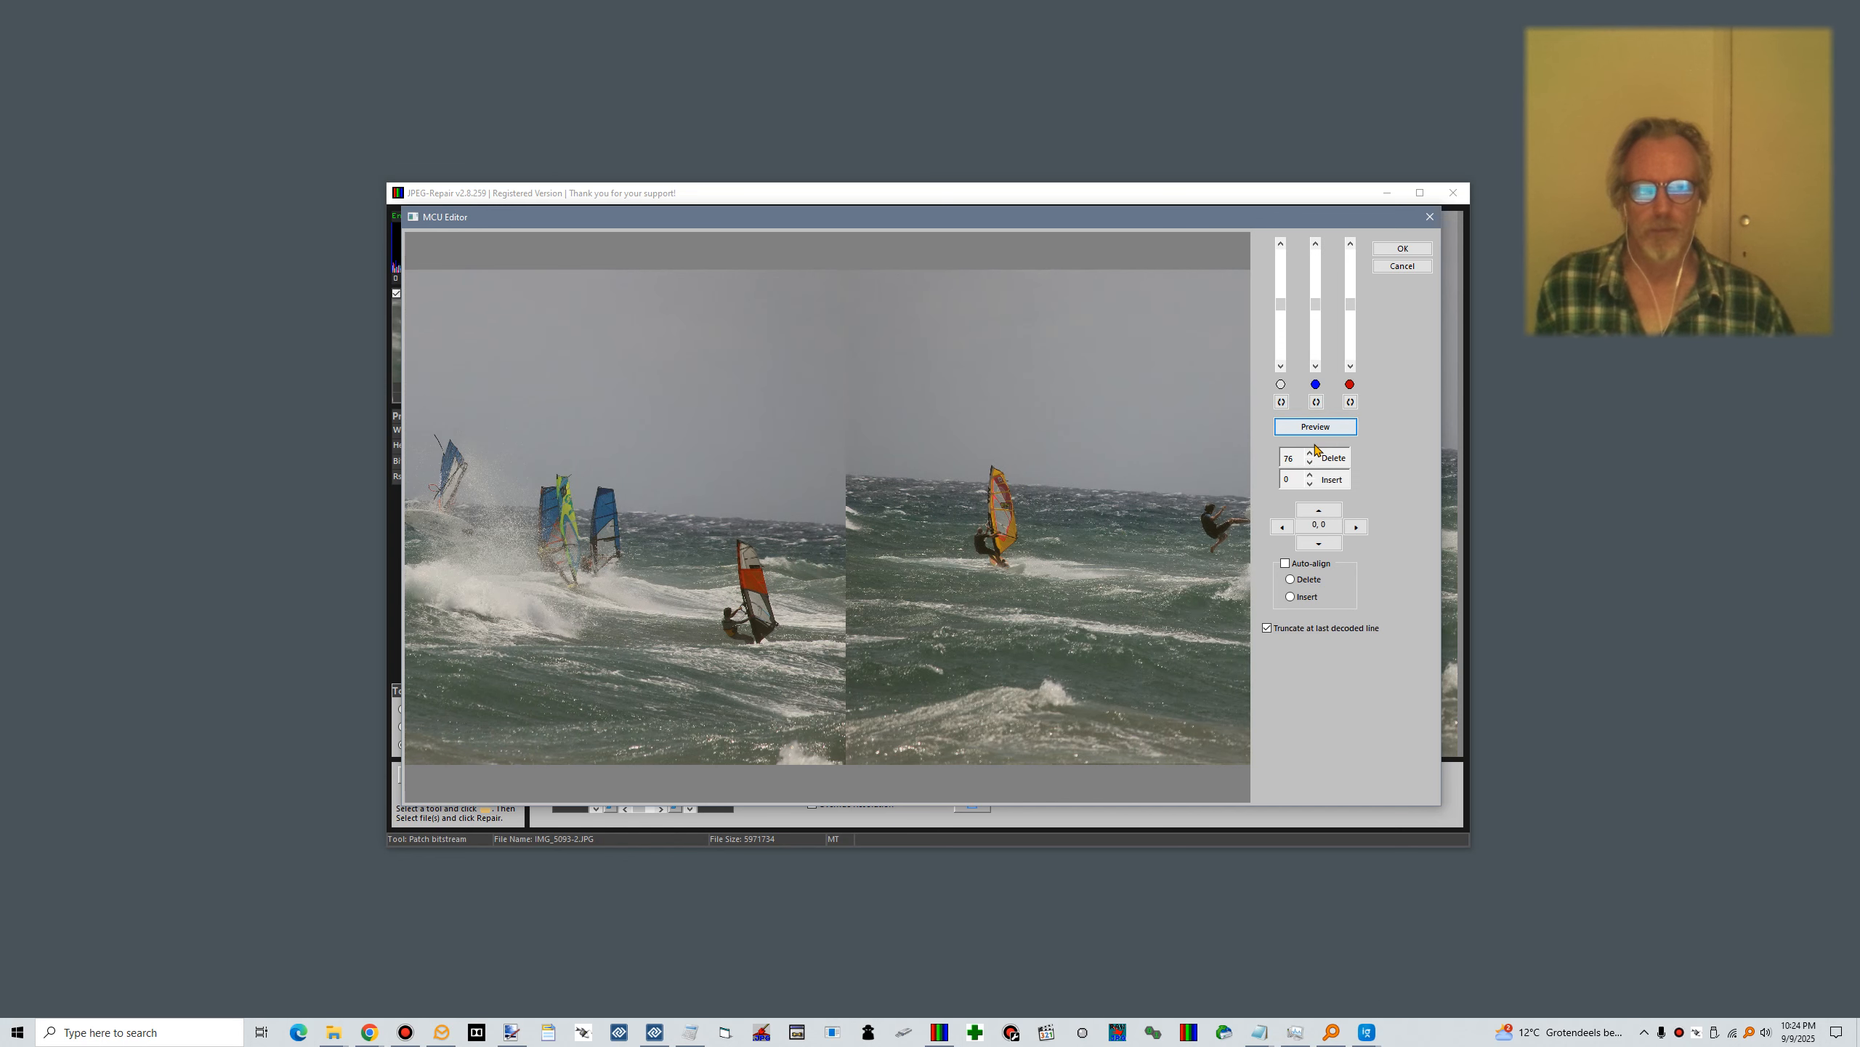
Increase the number of deleted MCUs to 157, previewing the alignment in between
left_click(1310, 453)
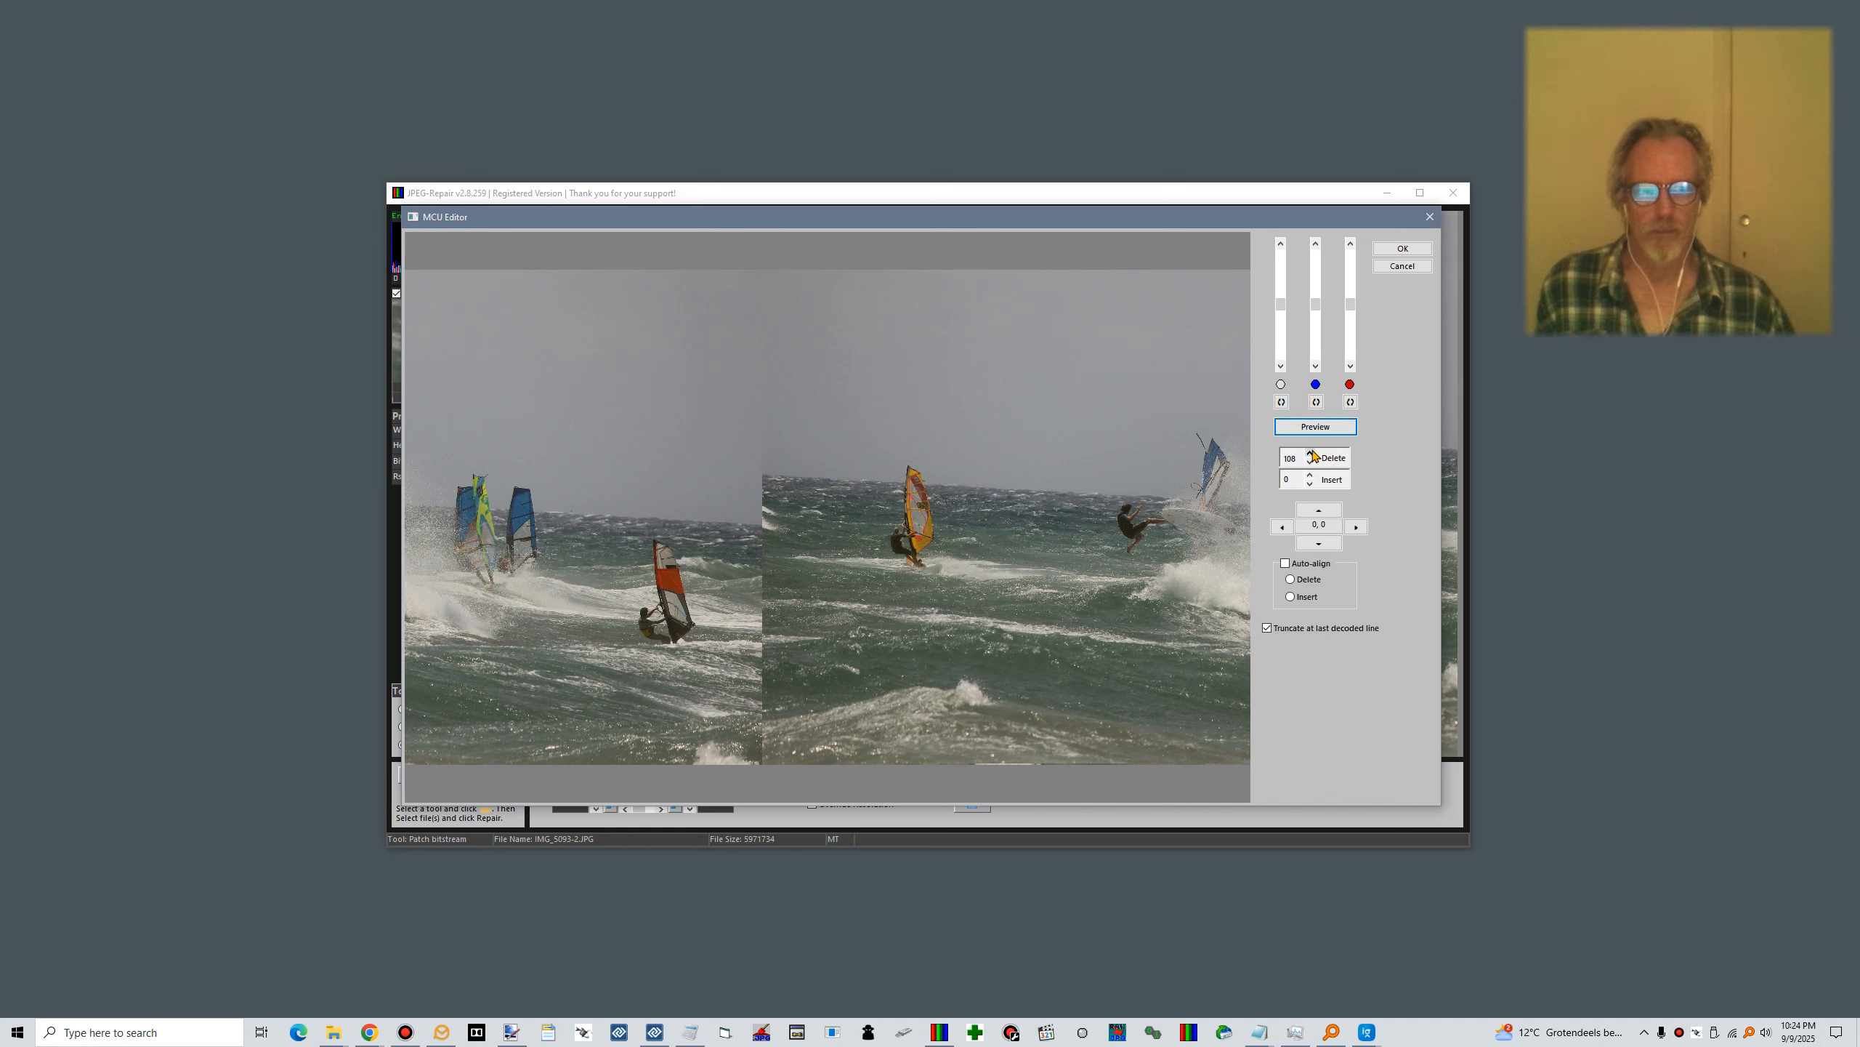
left_click(1310, 453)
left_click(1316, 428)
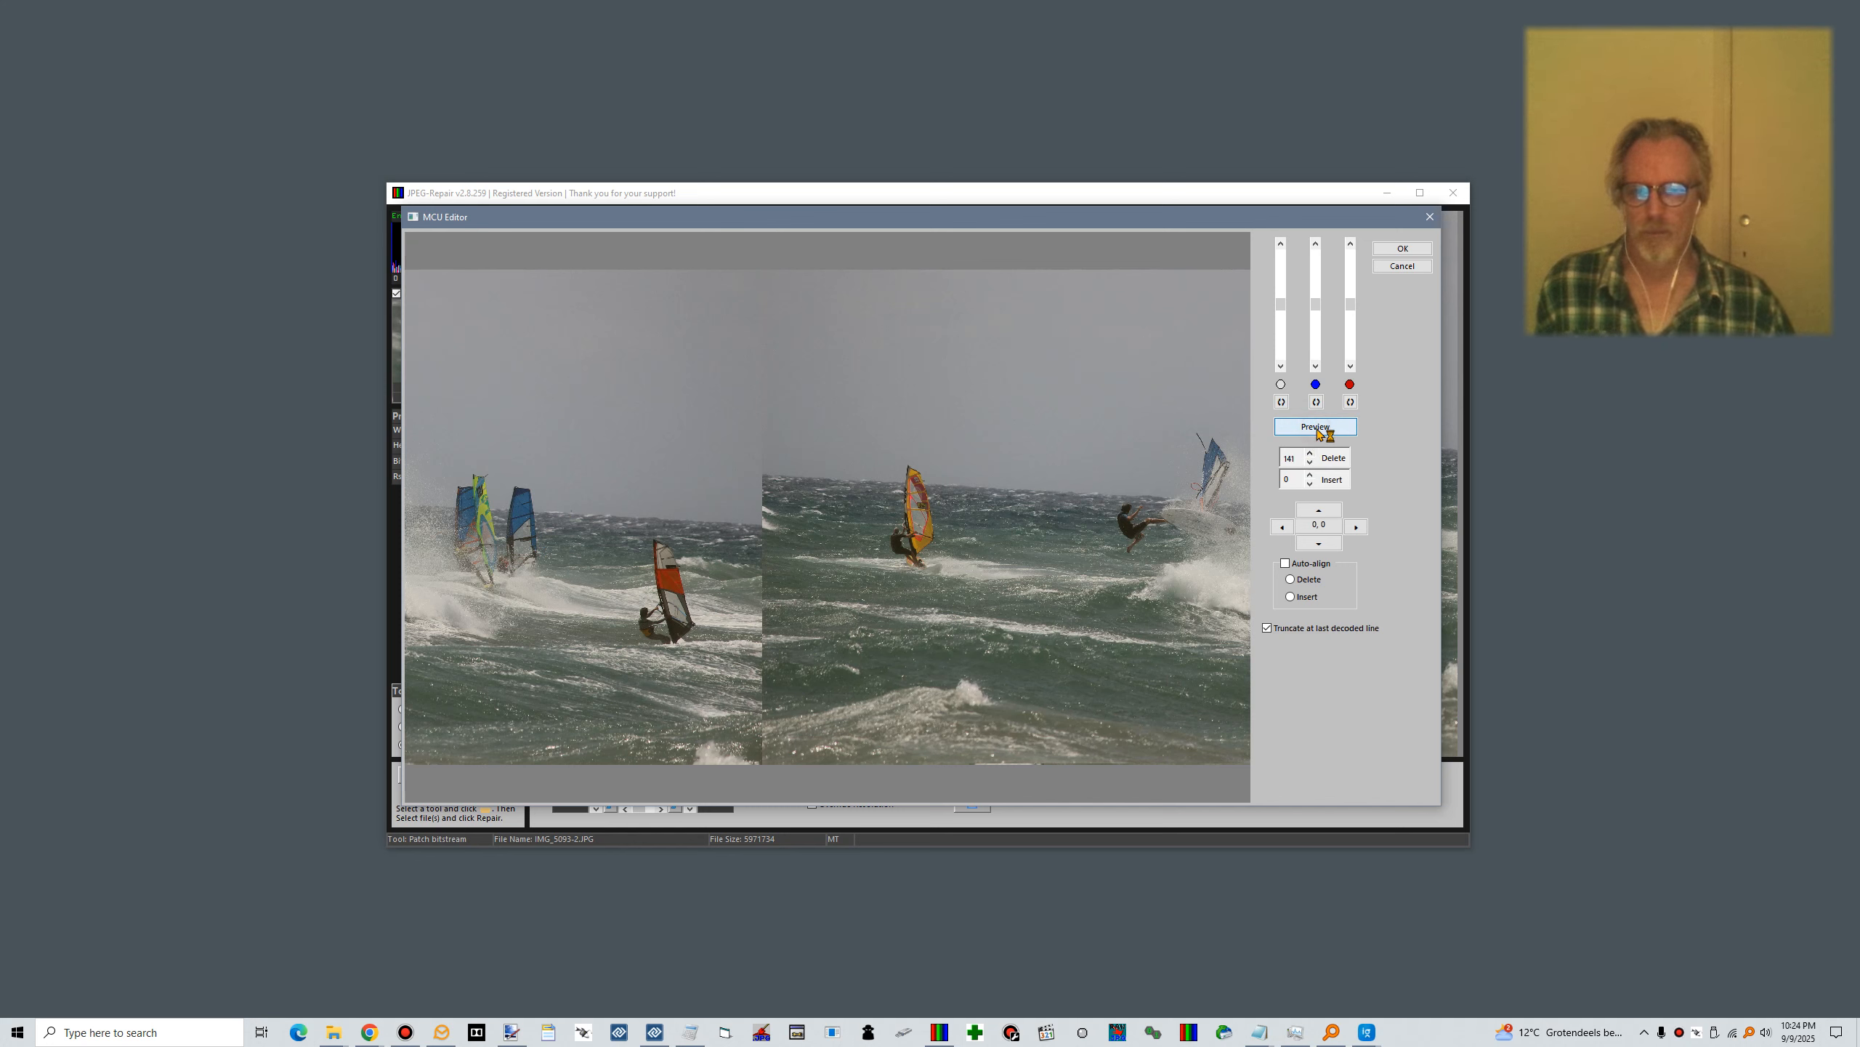
left_click(1310, 453)
left_click(1315, 429)
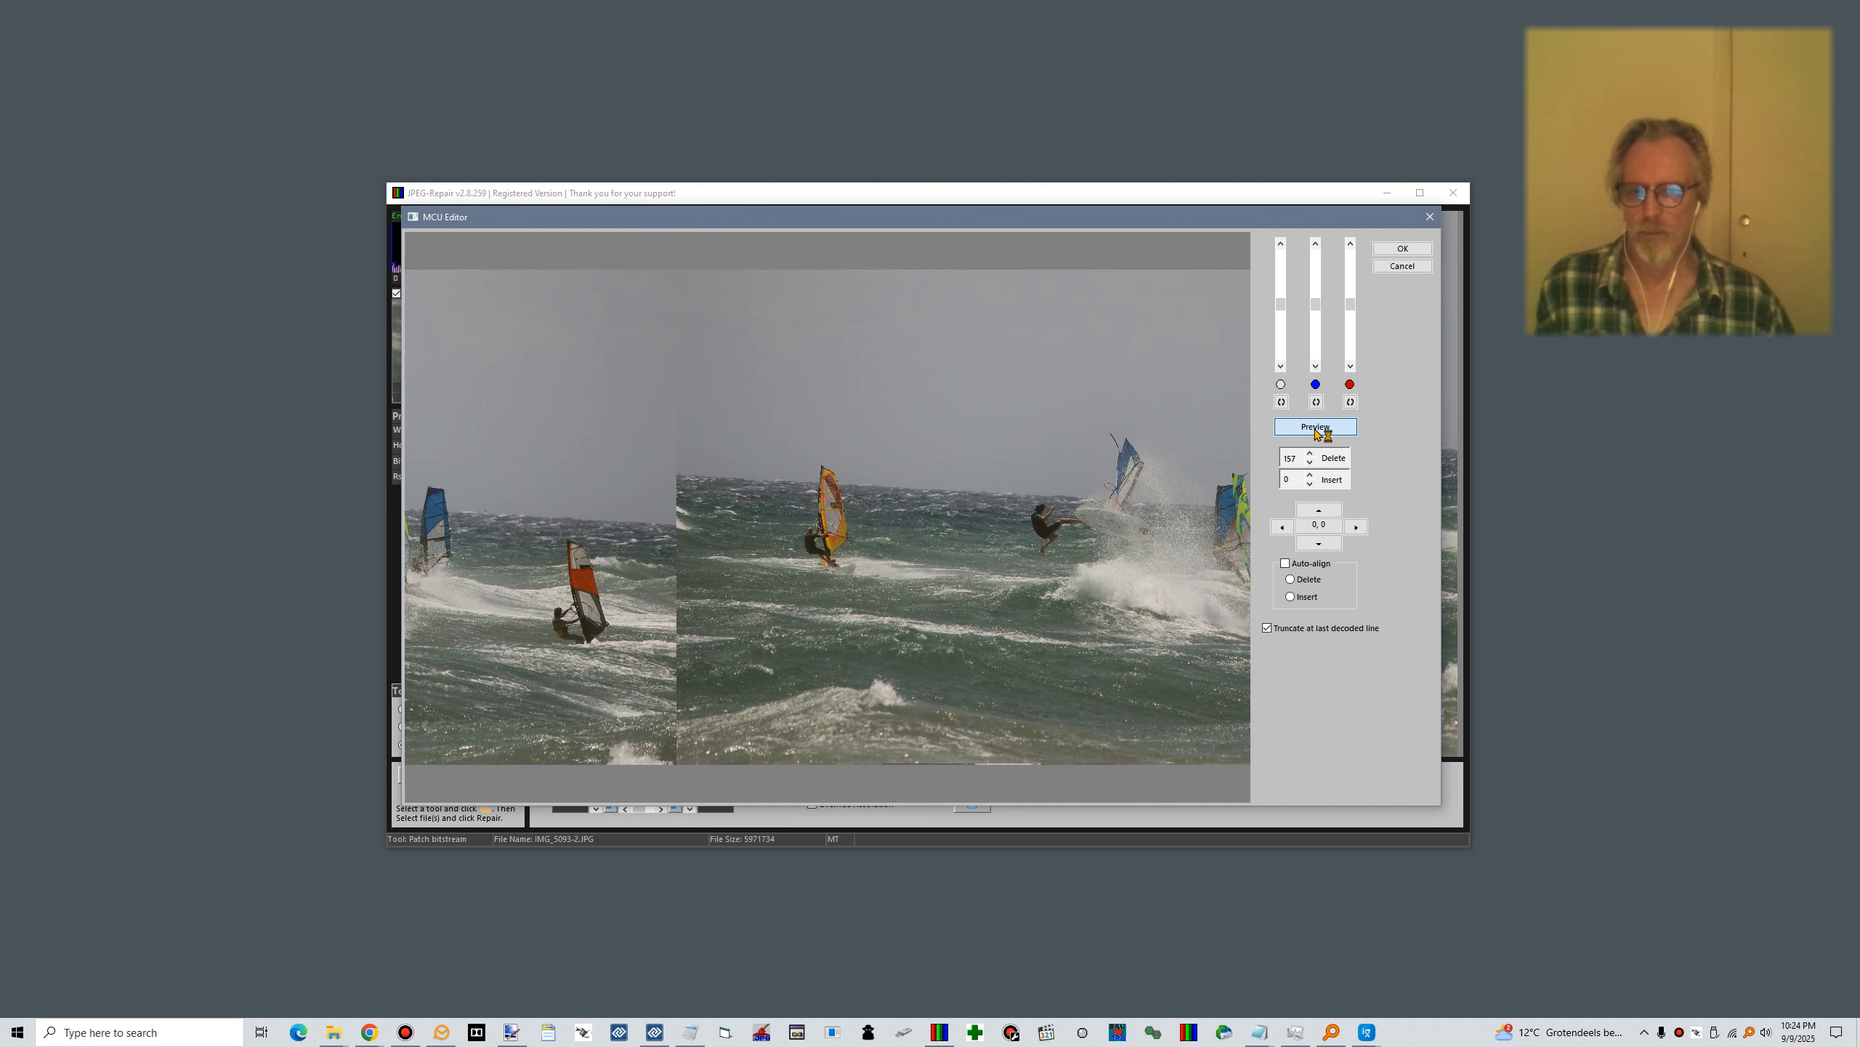
Increase the number of deleted MCUs to 249 and preview the picture's alignment
left_click(1310, 453)
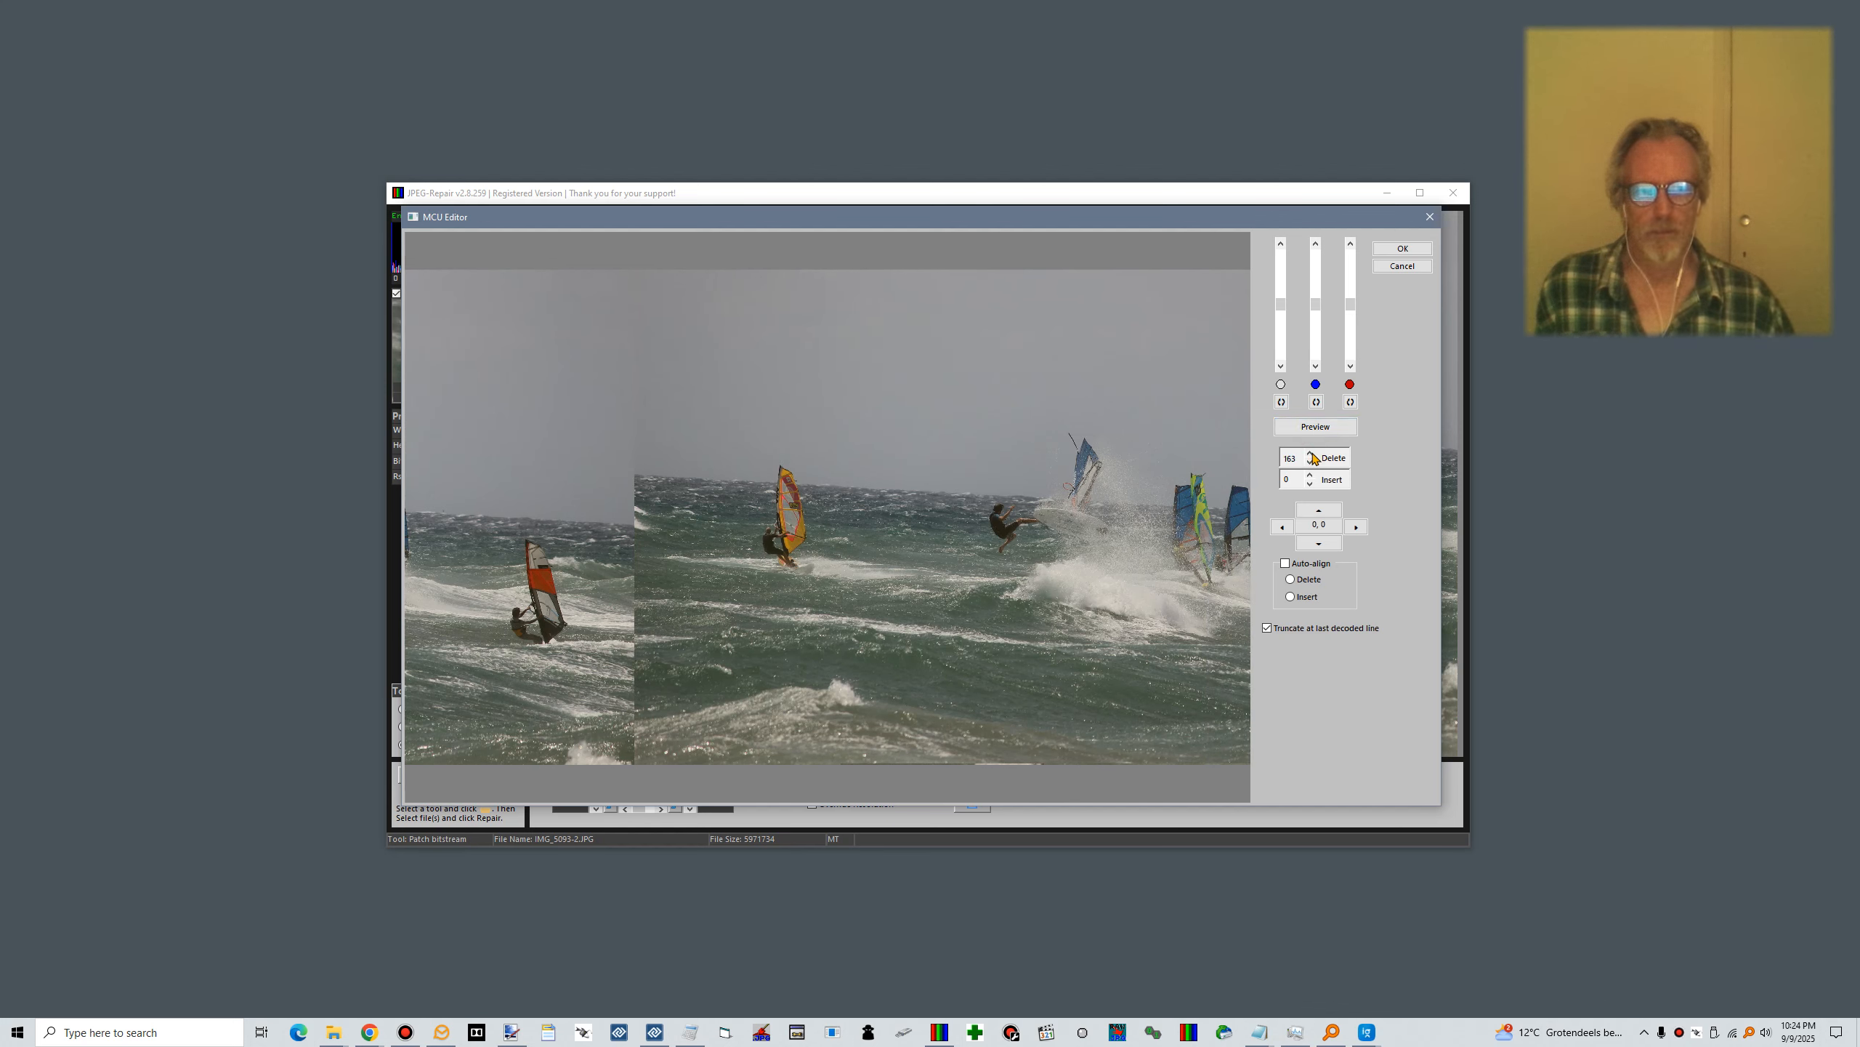
left_click(1311, 452)
left_click(1311, 452)
left_click(1315, 427)
left_click(1312, 454)
left_click(1306, 425)
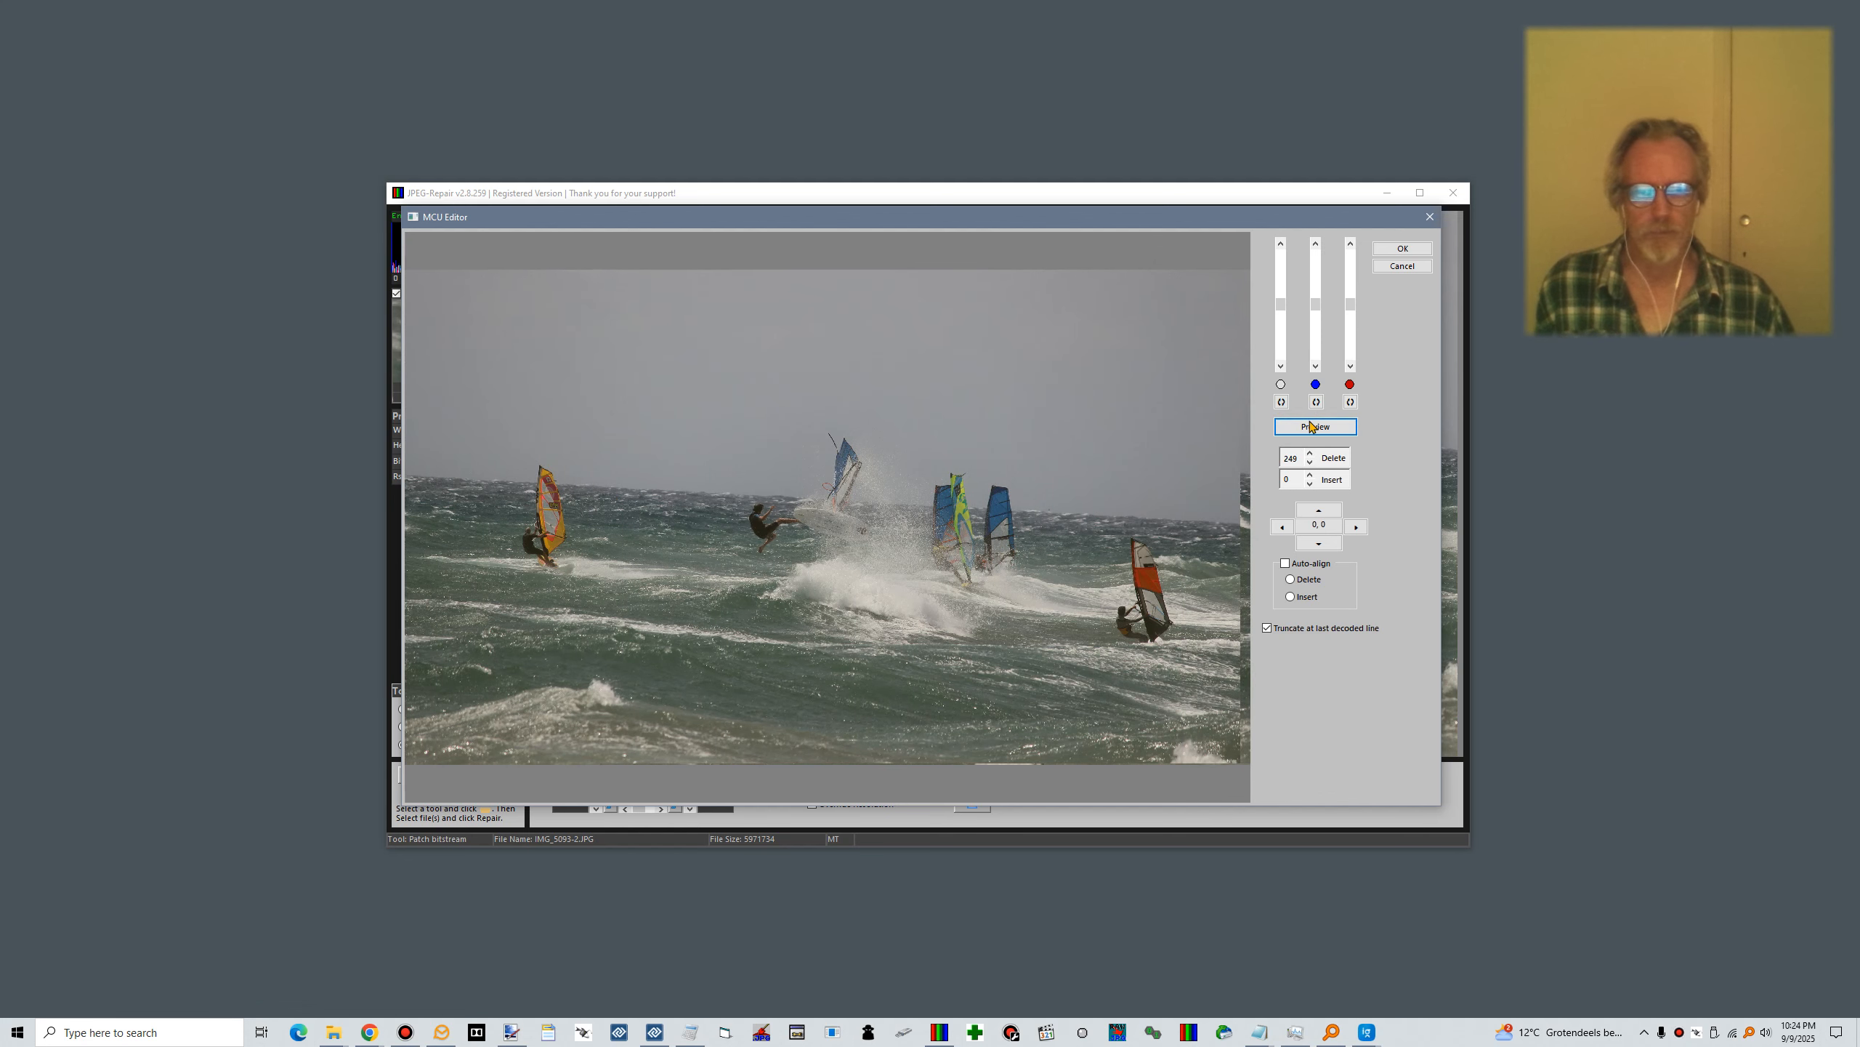
Correct the MCU deletion count to 245, raise the brightness adjustment slightly, and apply the MCU edits
left_click(1309, 462)
left_click(1309, 462)
left_click(1310, 462)
left_click(1309, 462)
left_click(1315, 426)
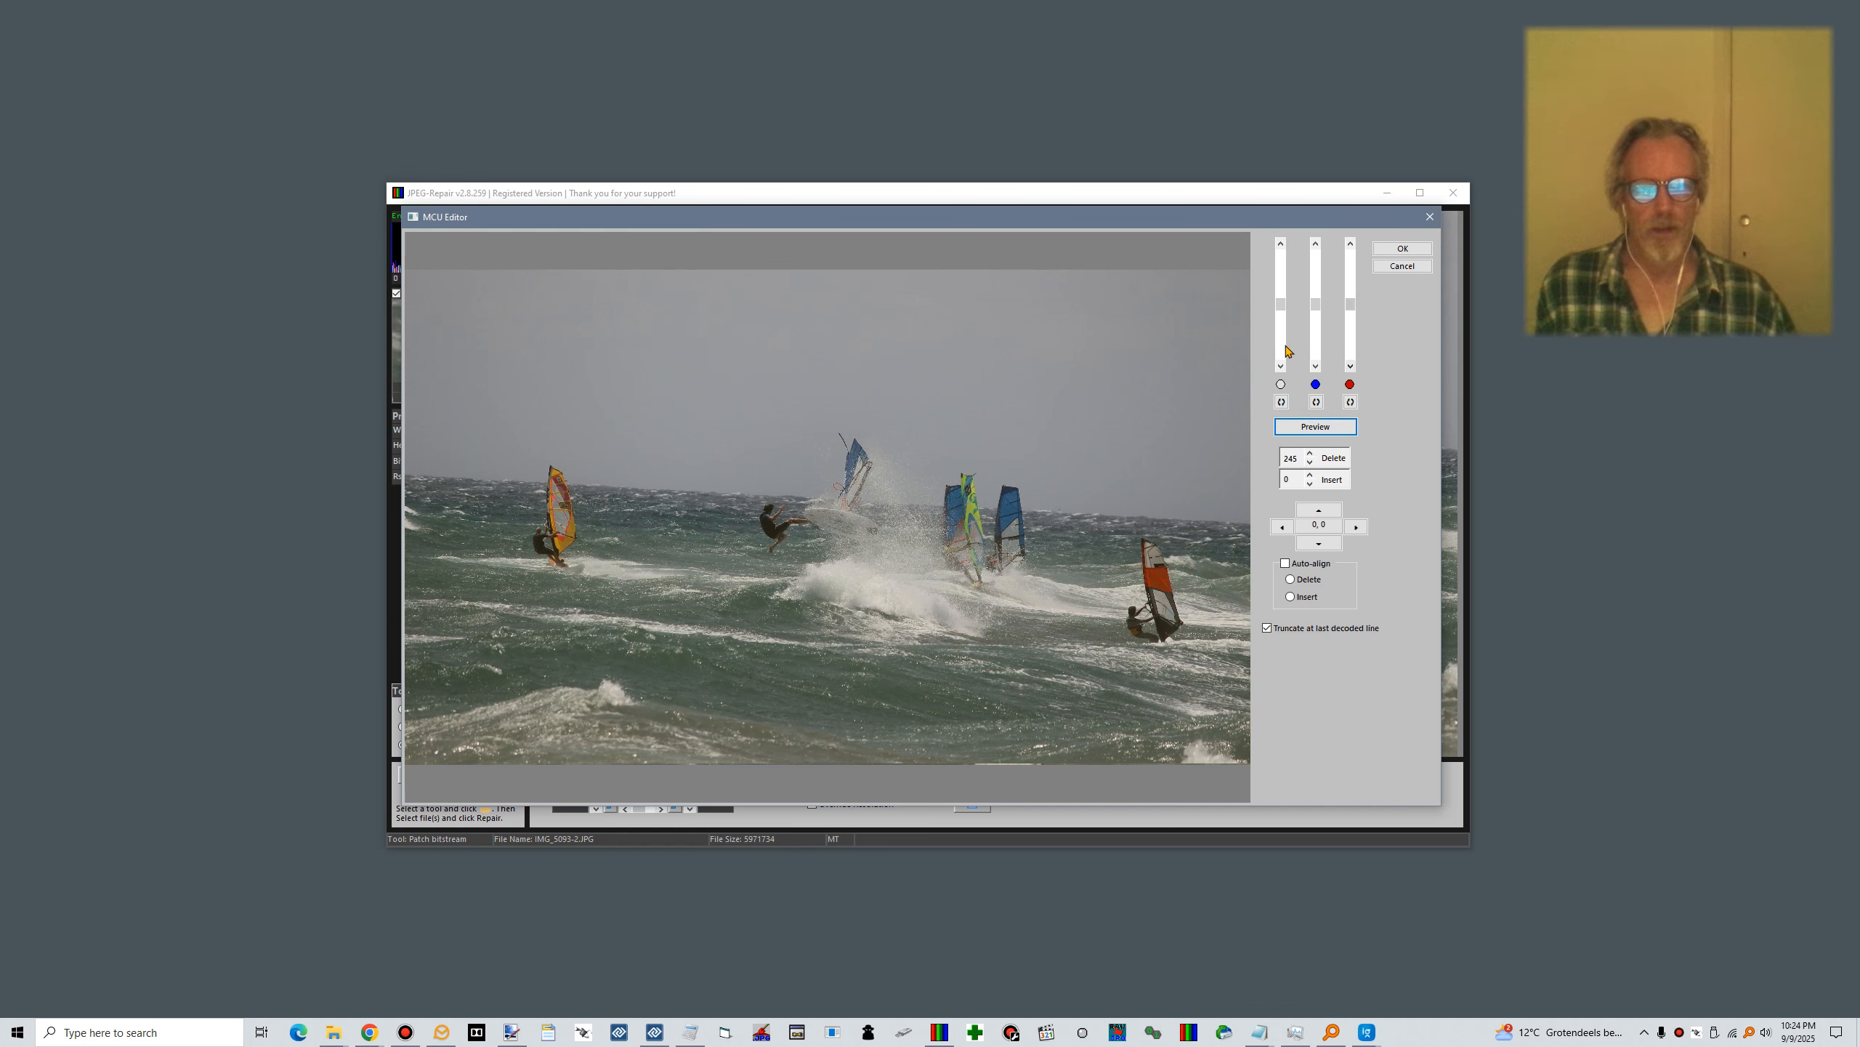
left_click_drag(1279, 308, 1280, 295)
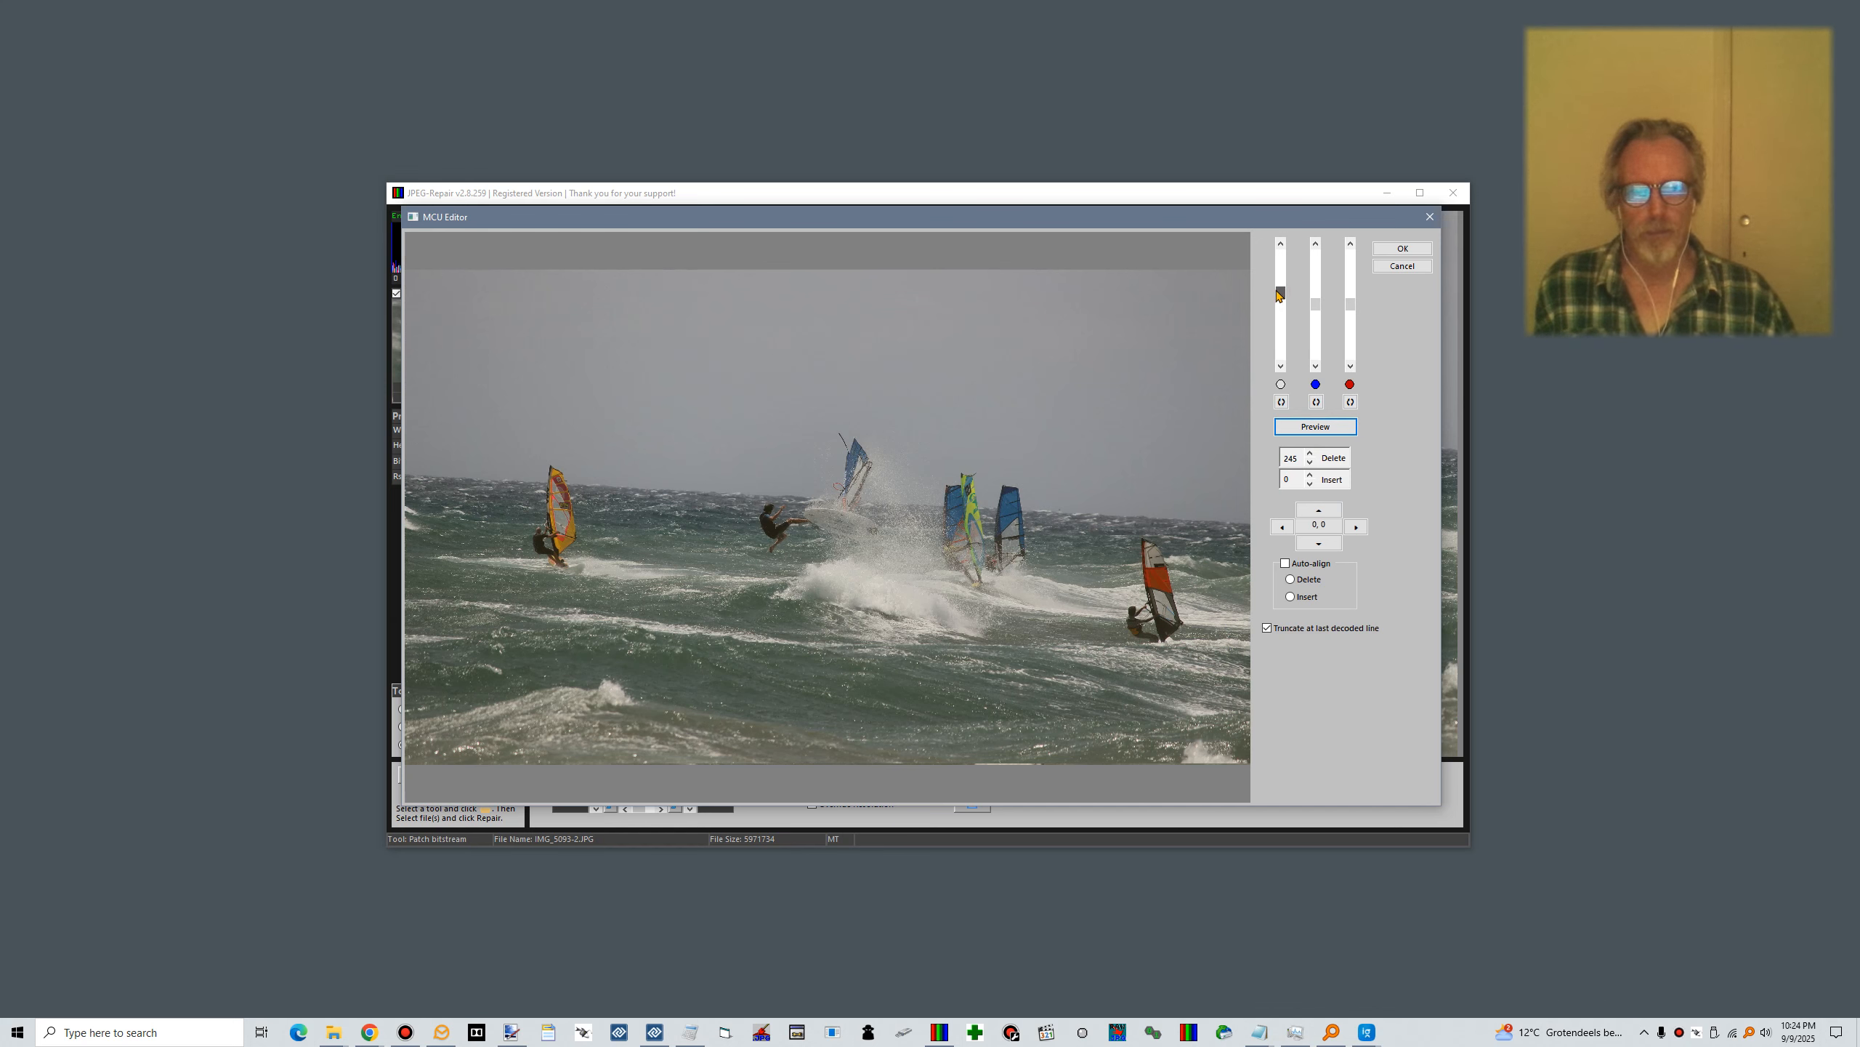
left_click(1400, 250)
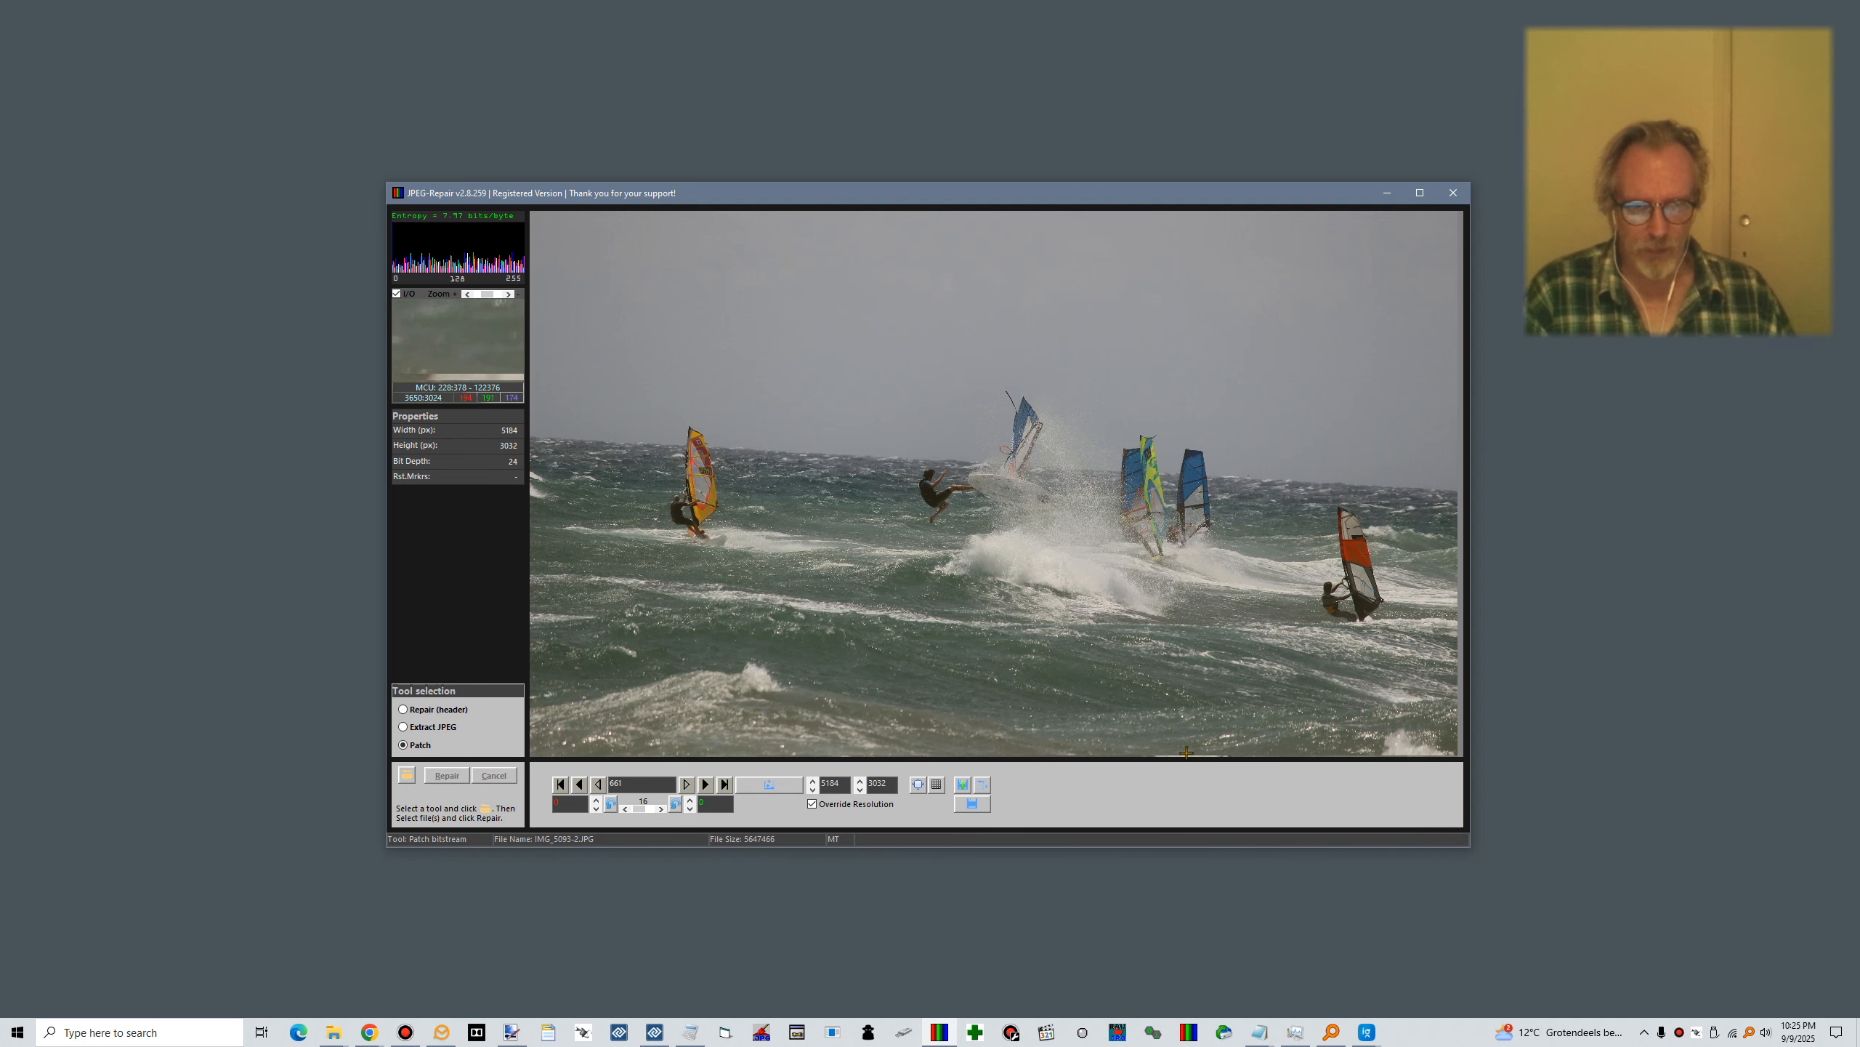
Trim the image height to 3024 px and save the repaired photo
left_click(860, 789)
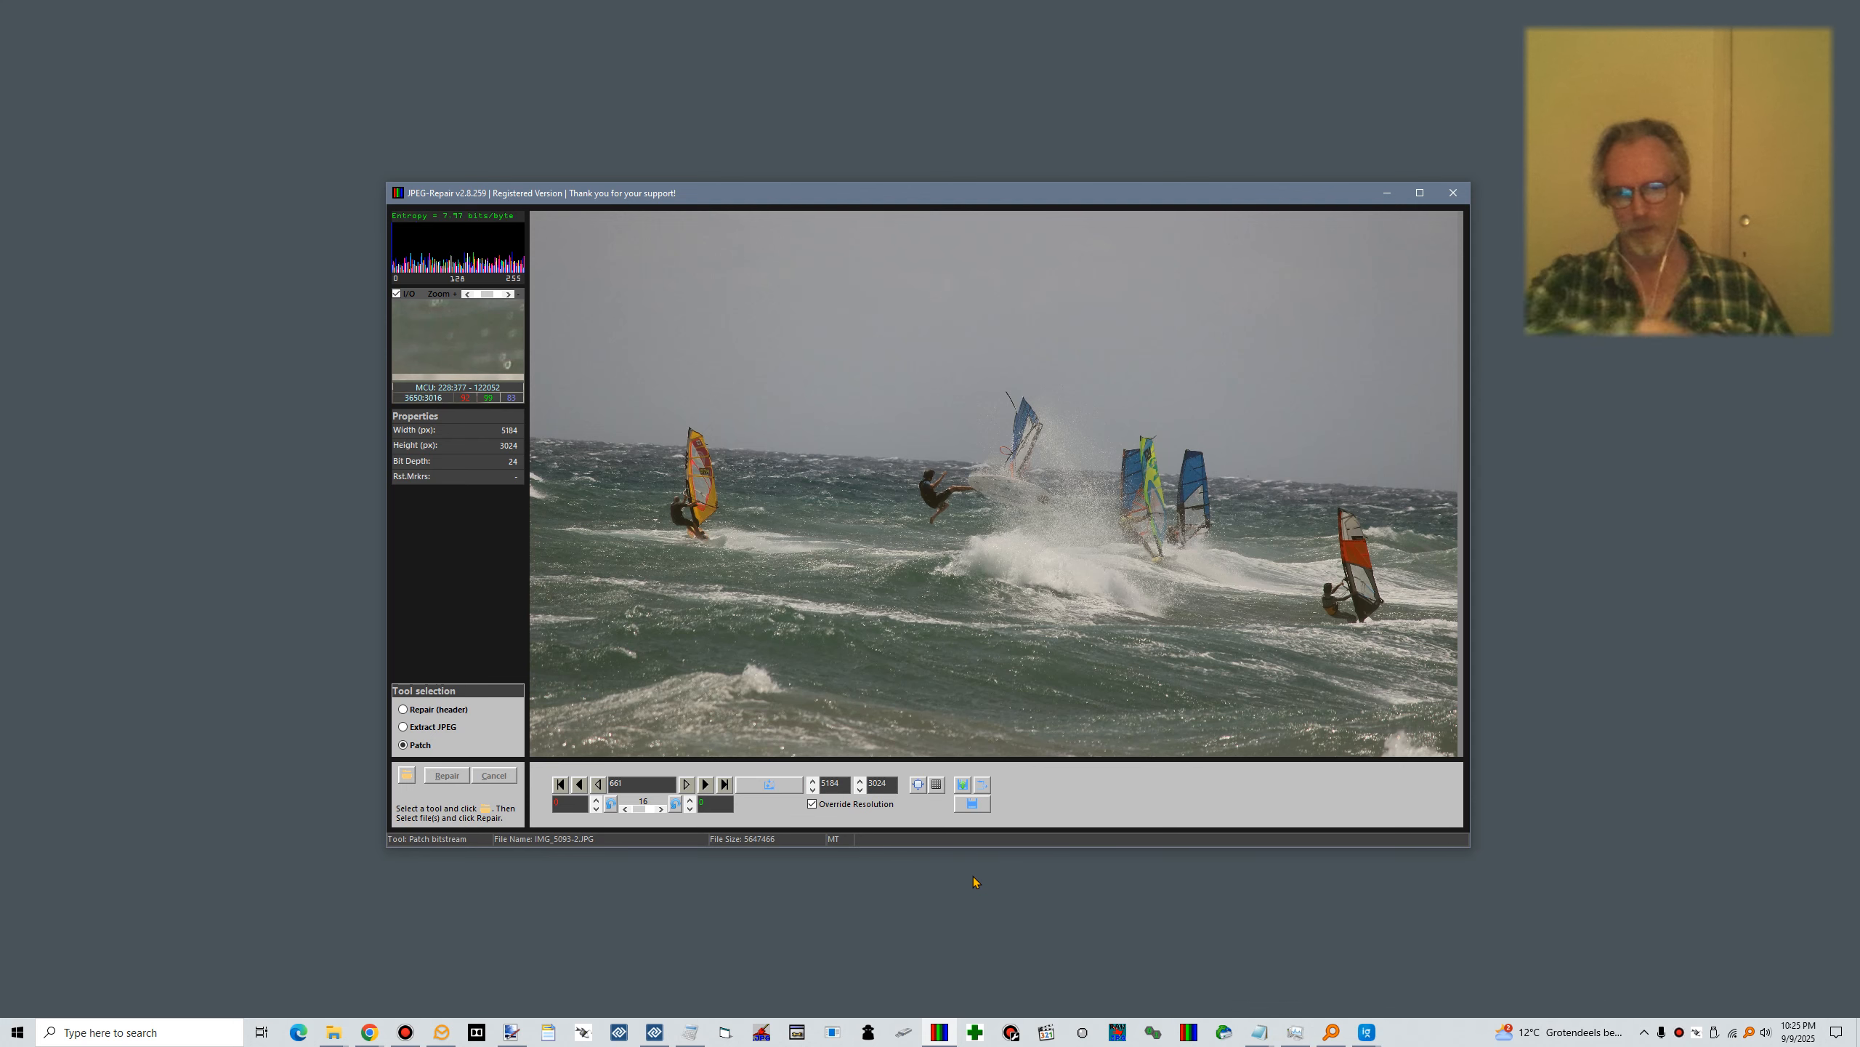
left_click(971, 803)
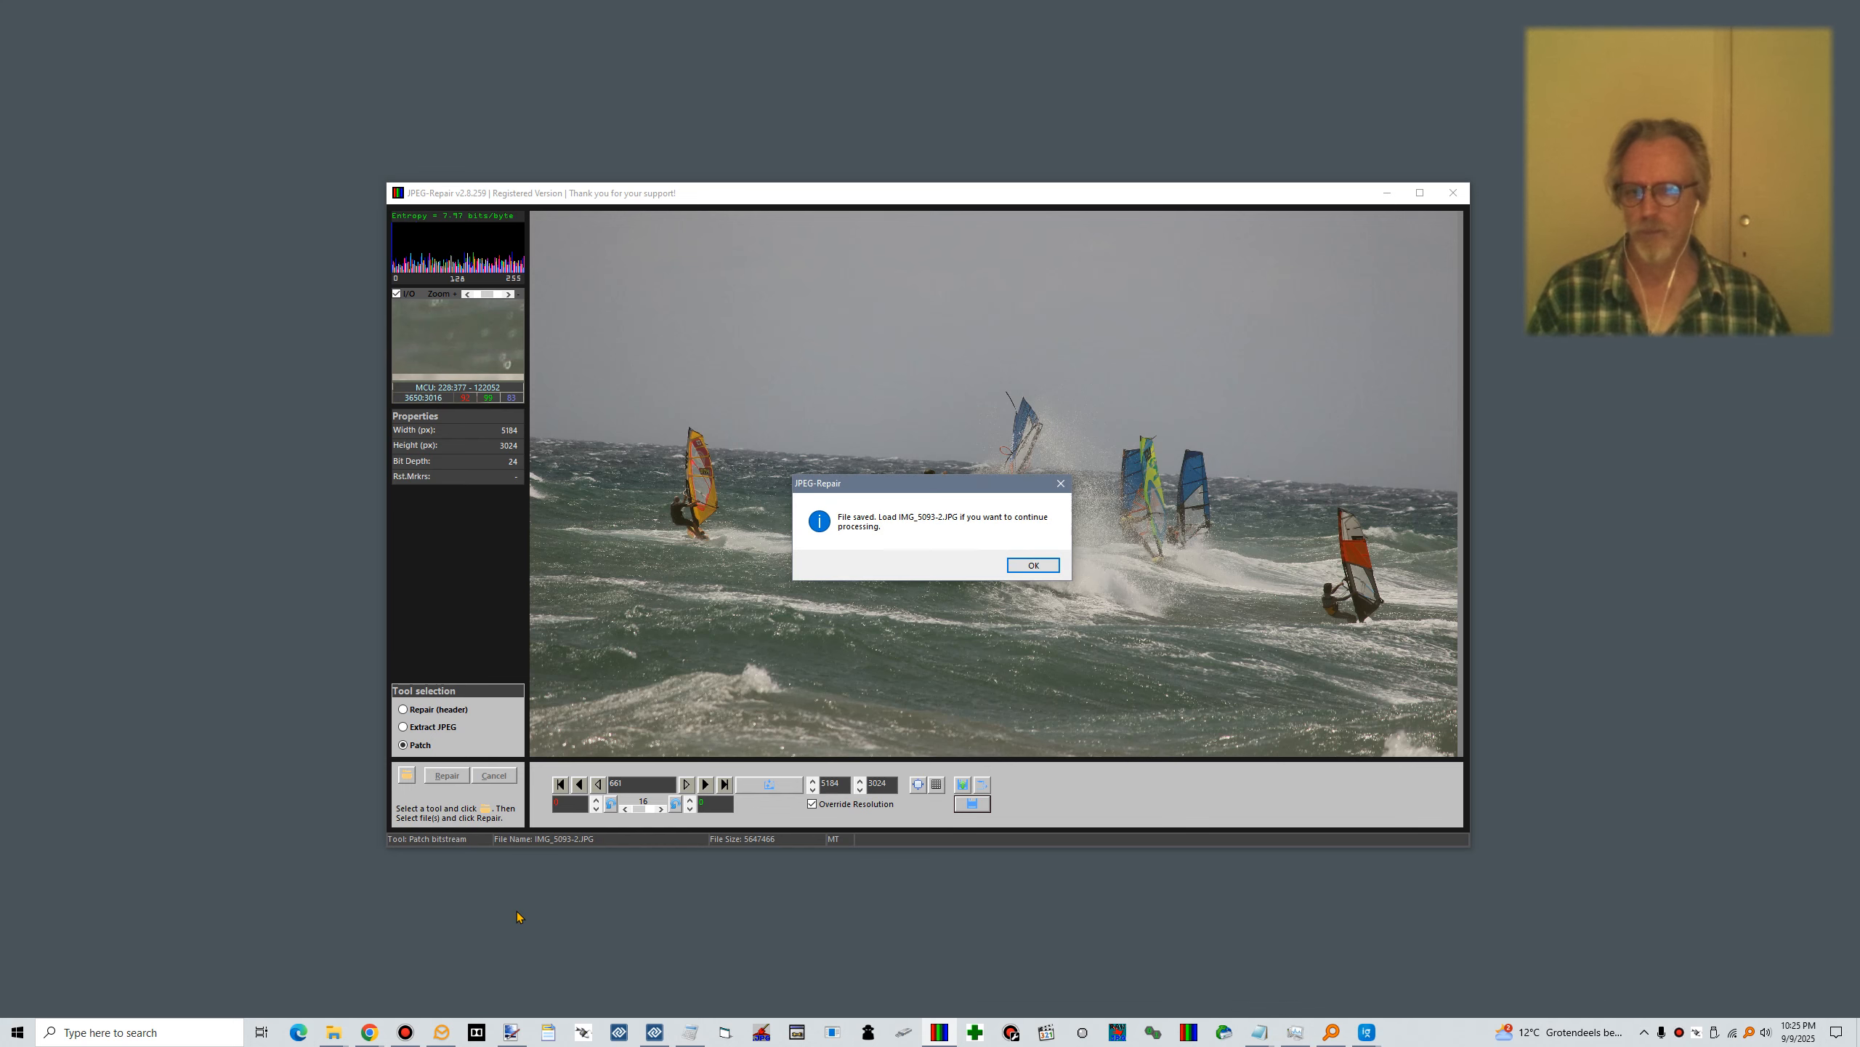
left_click(1033, 565)
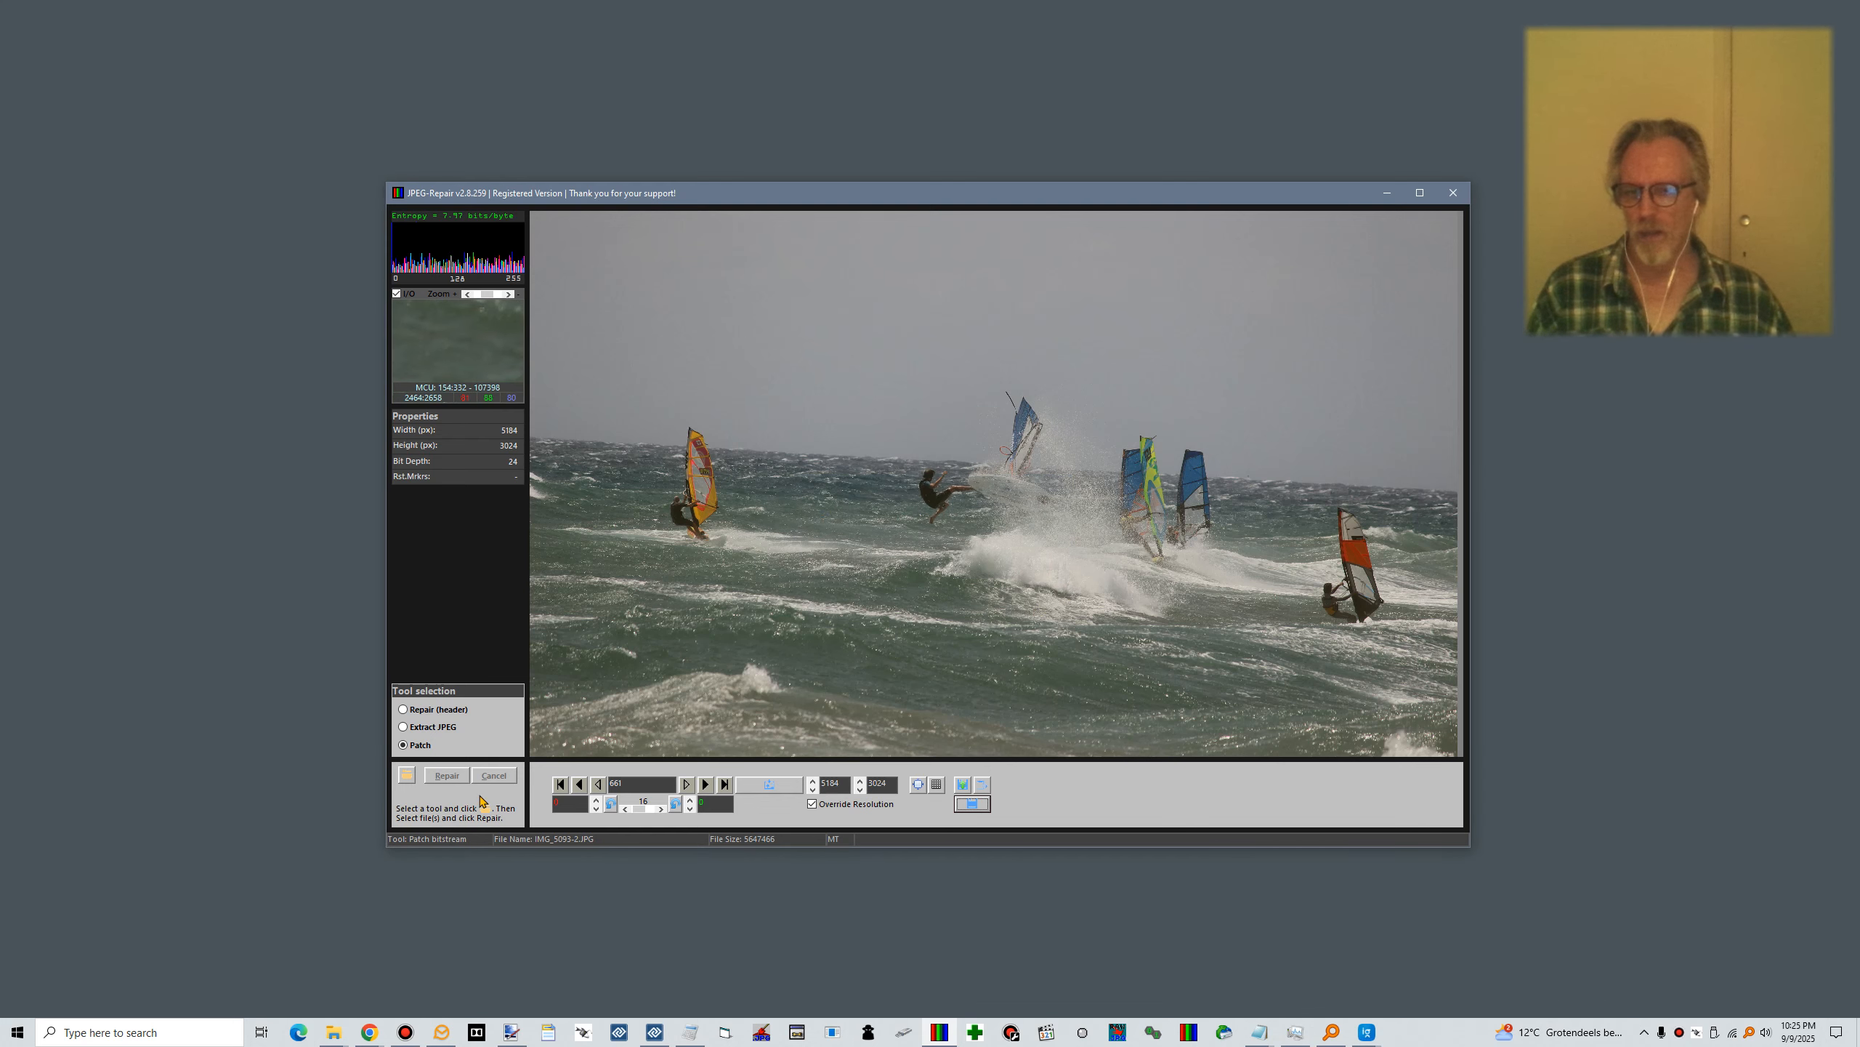
Choose IMG_5094.JPG as the corrupted file and enable appending the header to it
left_click(406, 775)
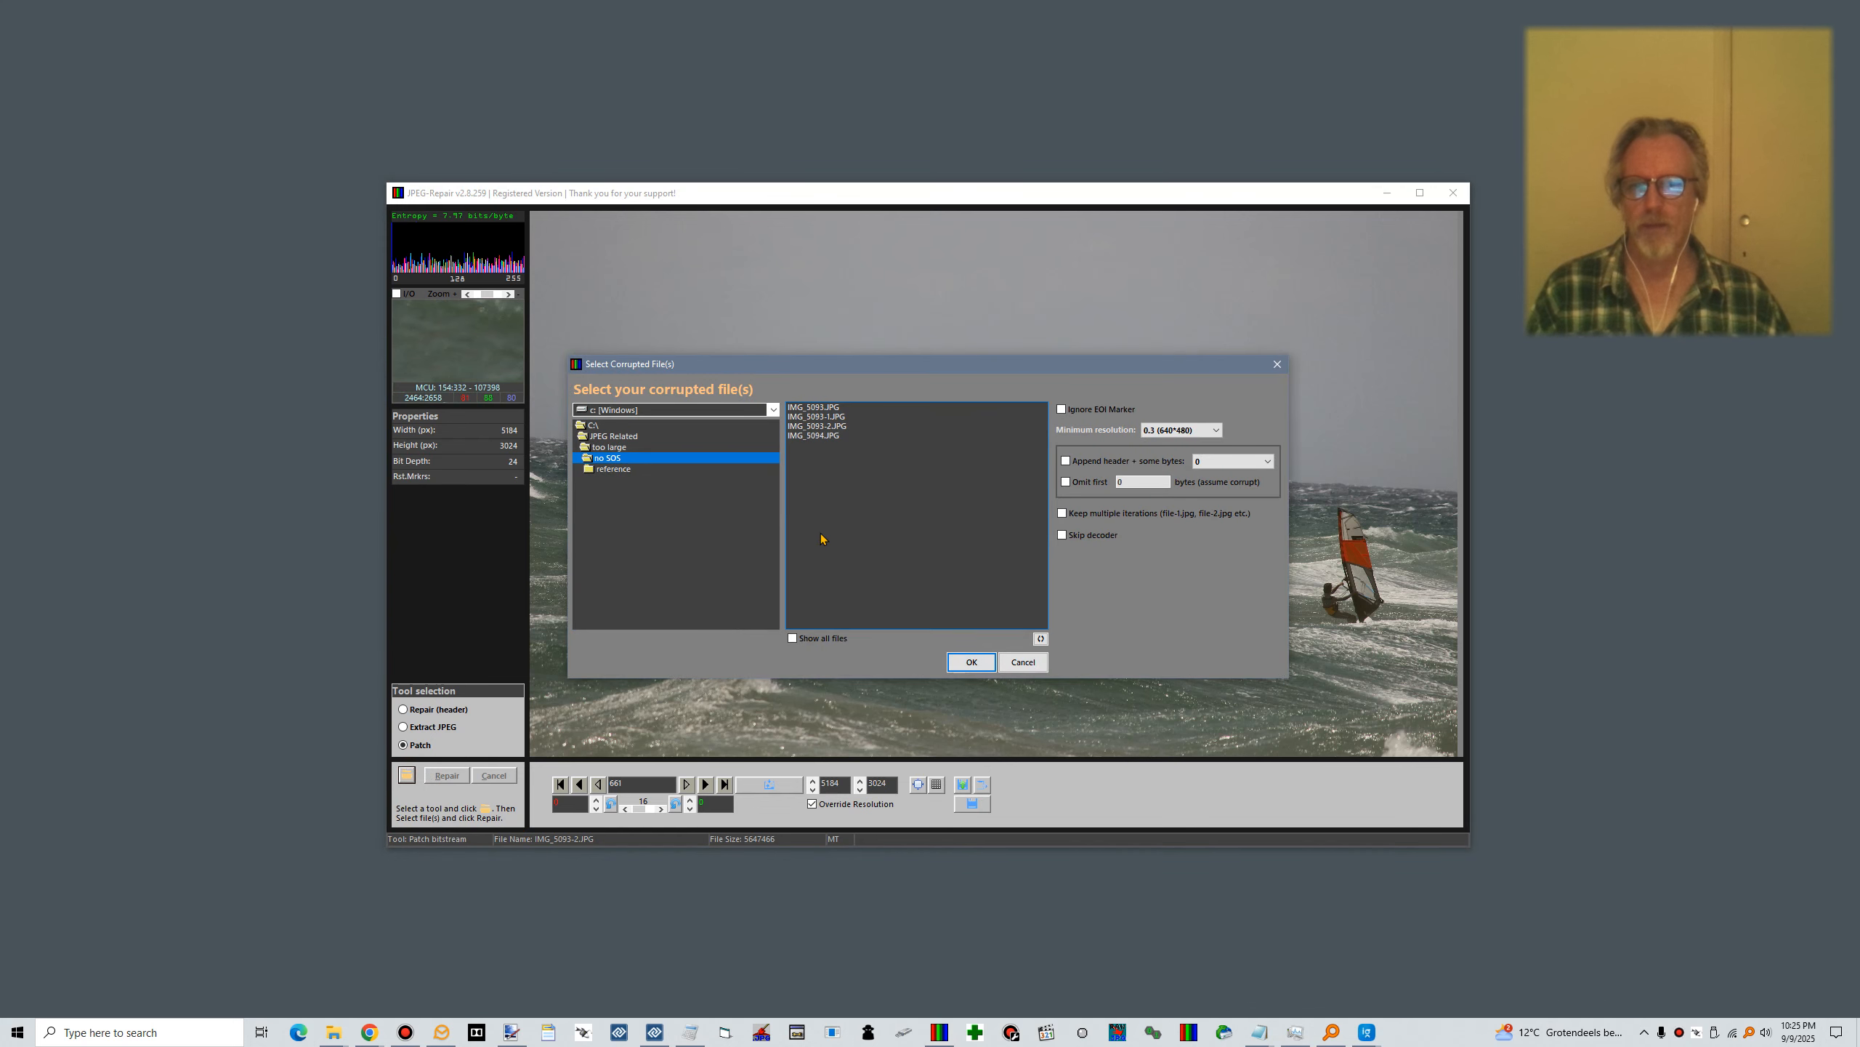
left_click(834, 437)
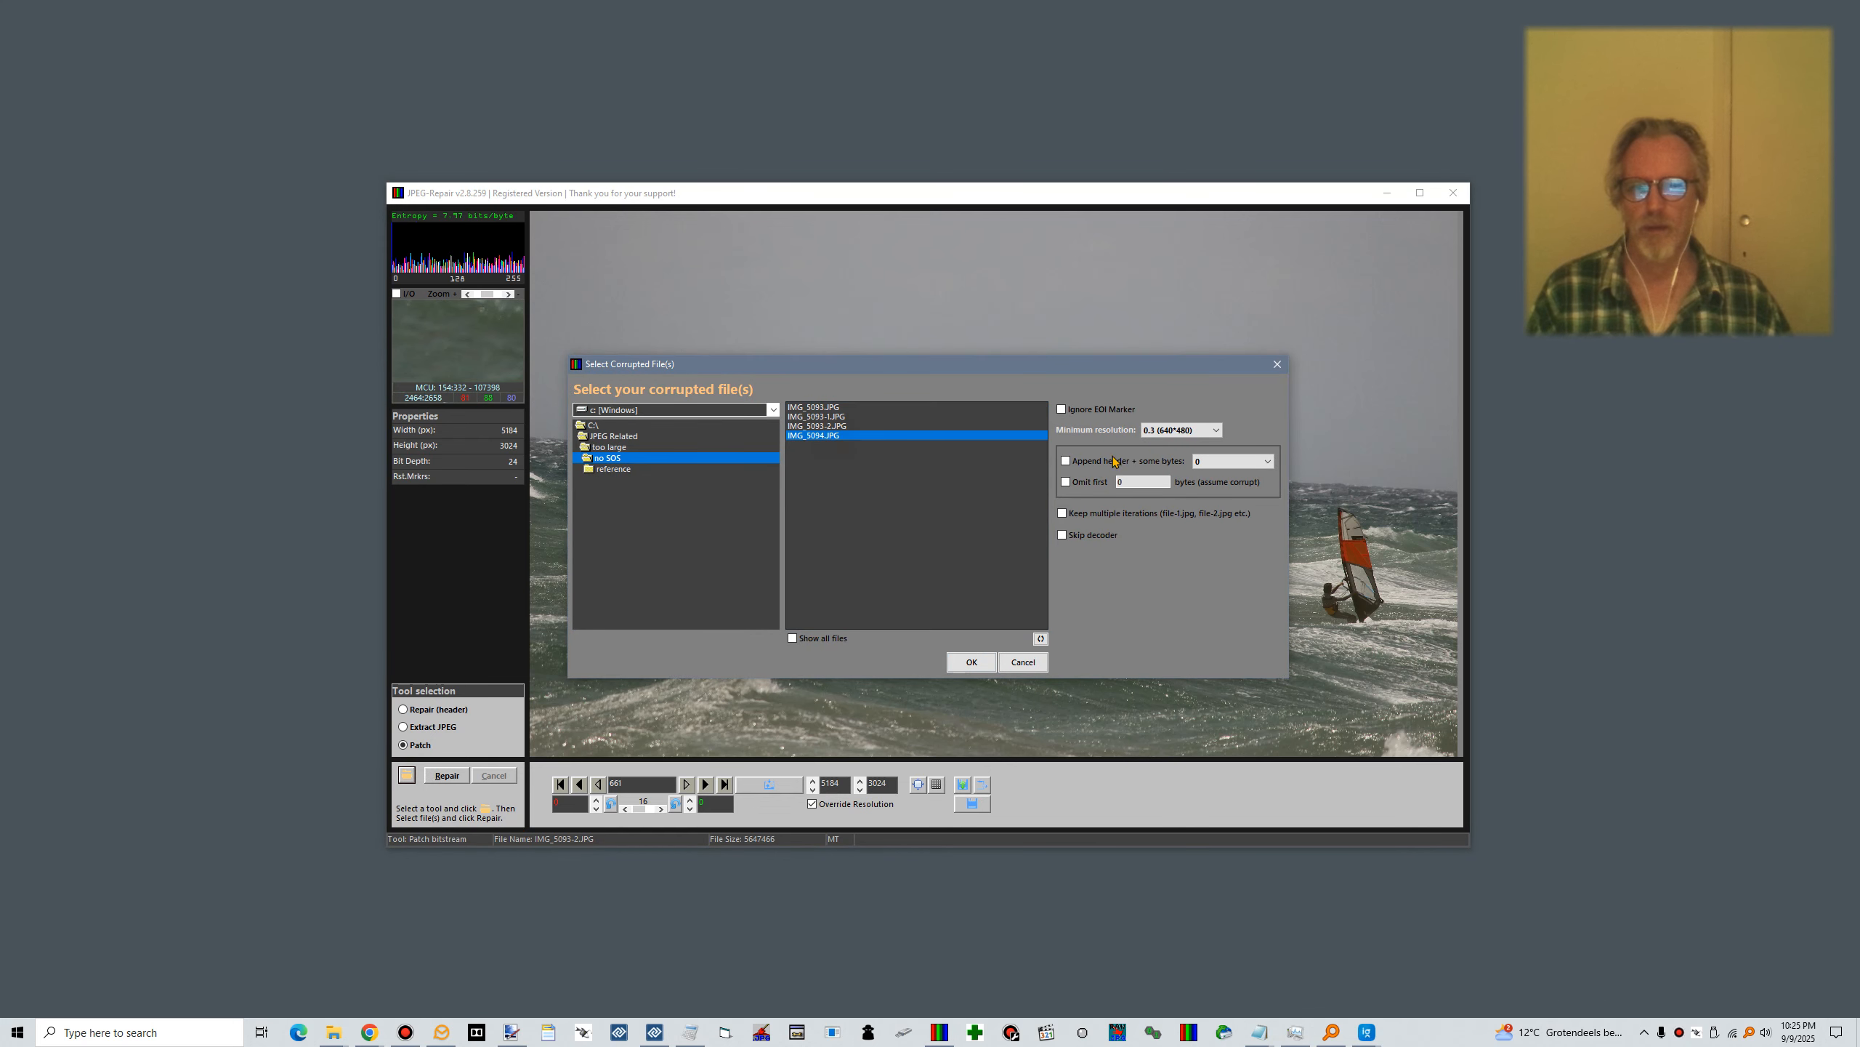
left_click(1067, 460)
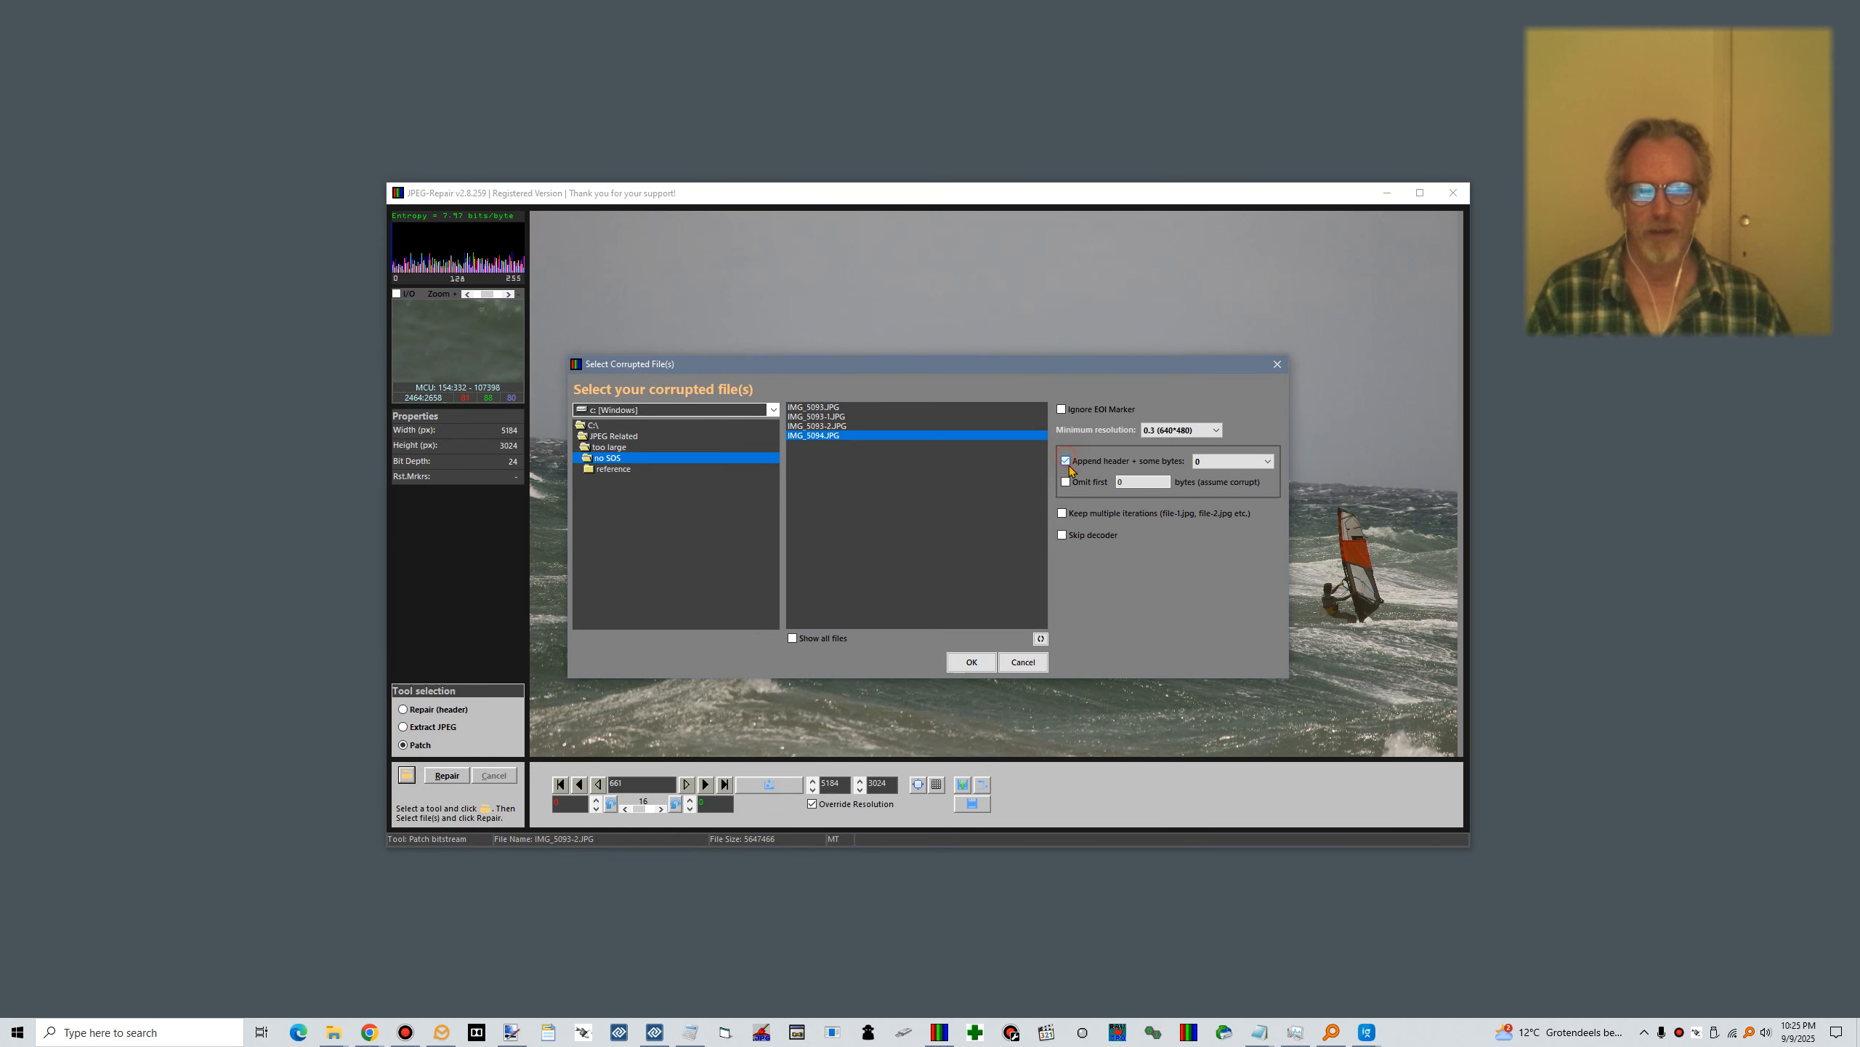
left_click(971, 663)
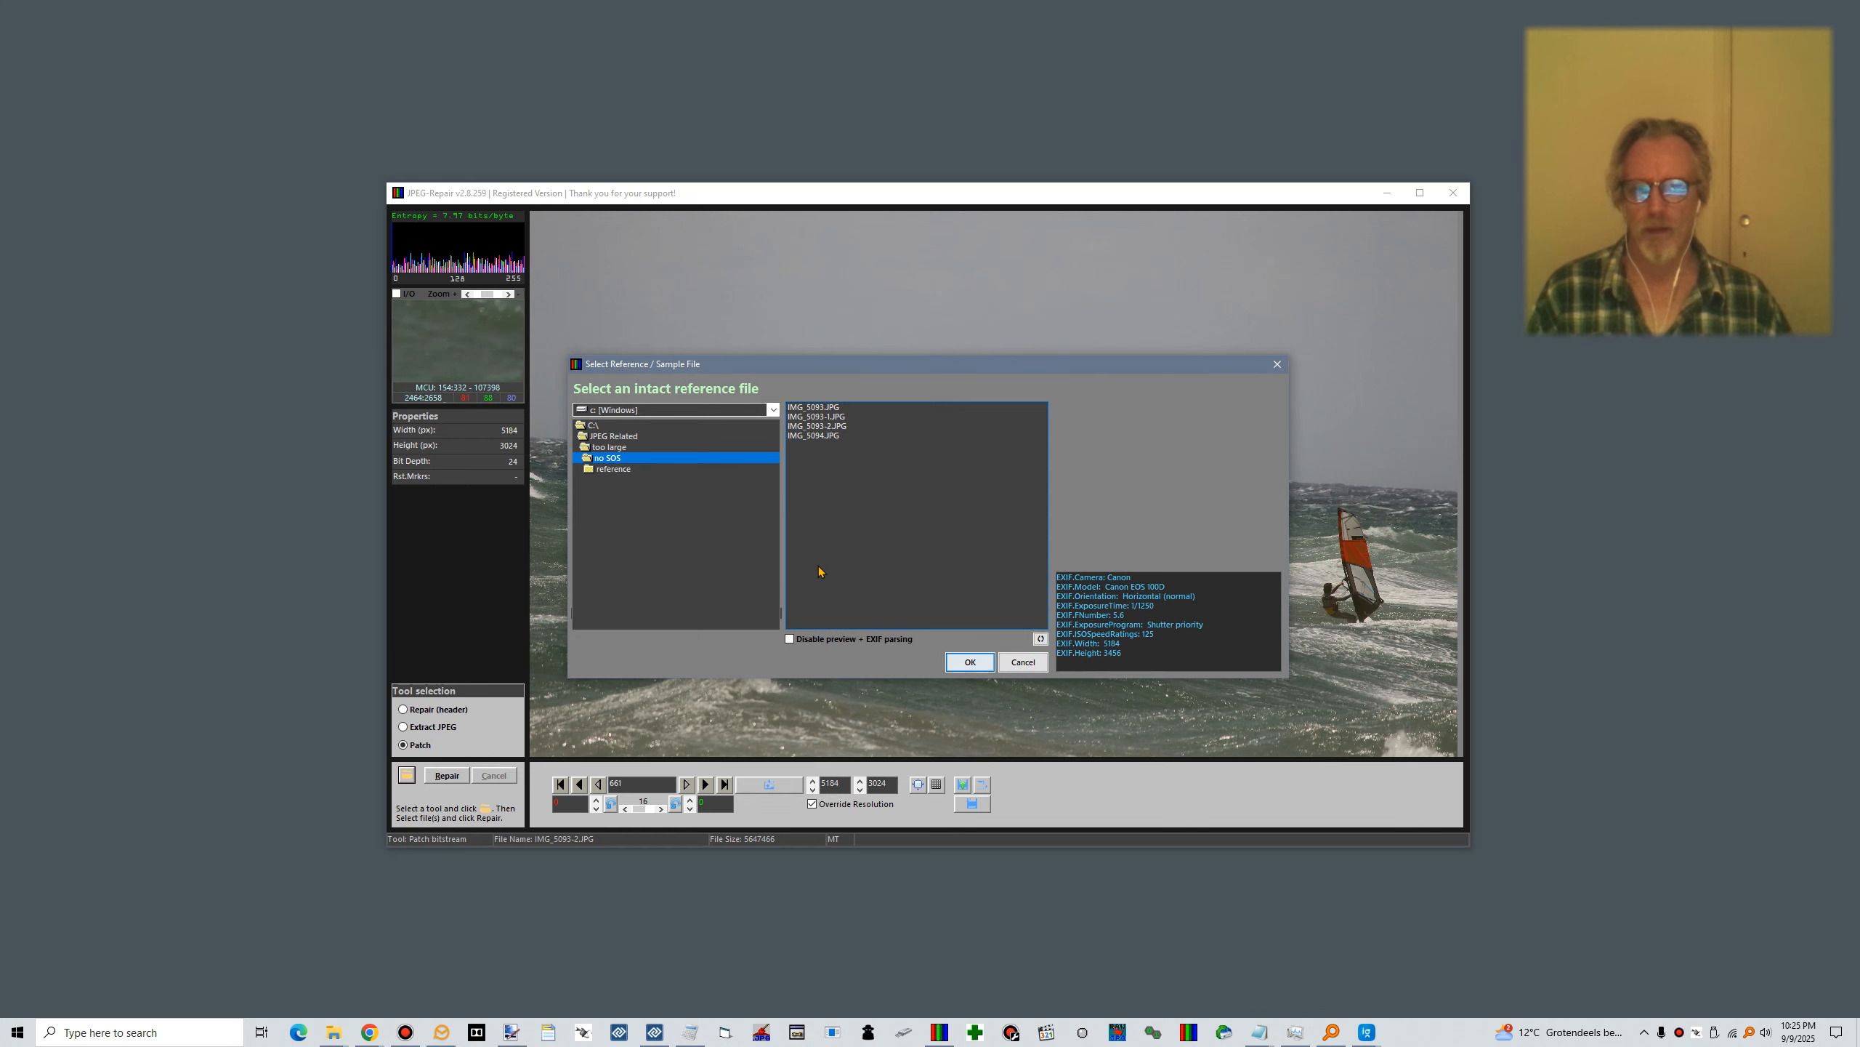
Pick IMG_5374.JPG from the reference folder as the intact sample file and run the repair
left_click(614, 470)
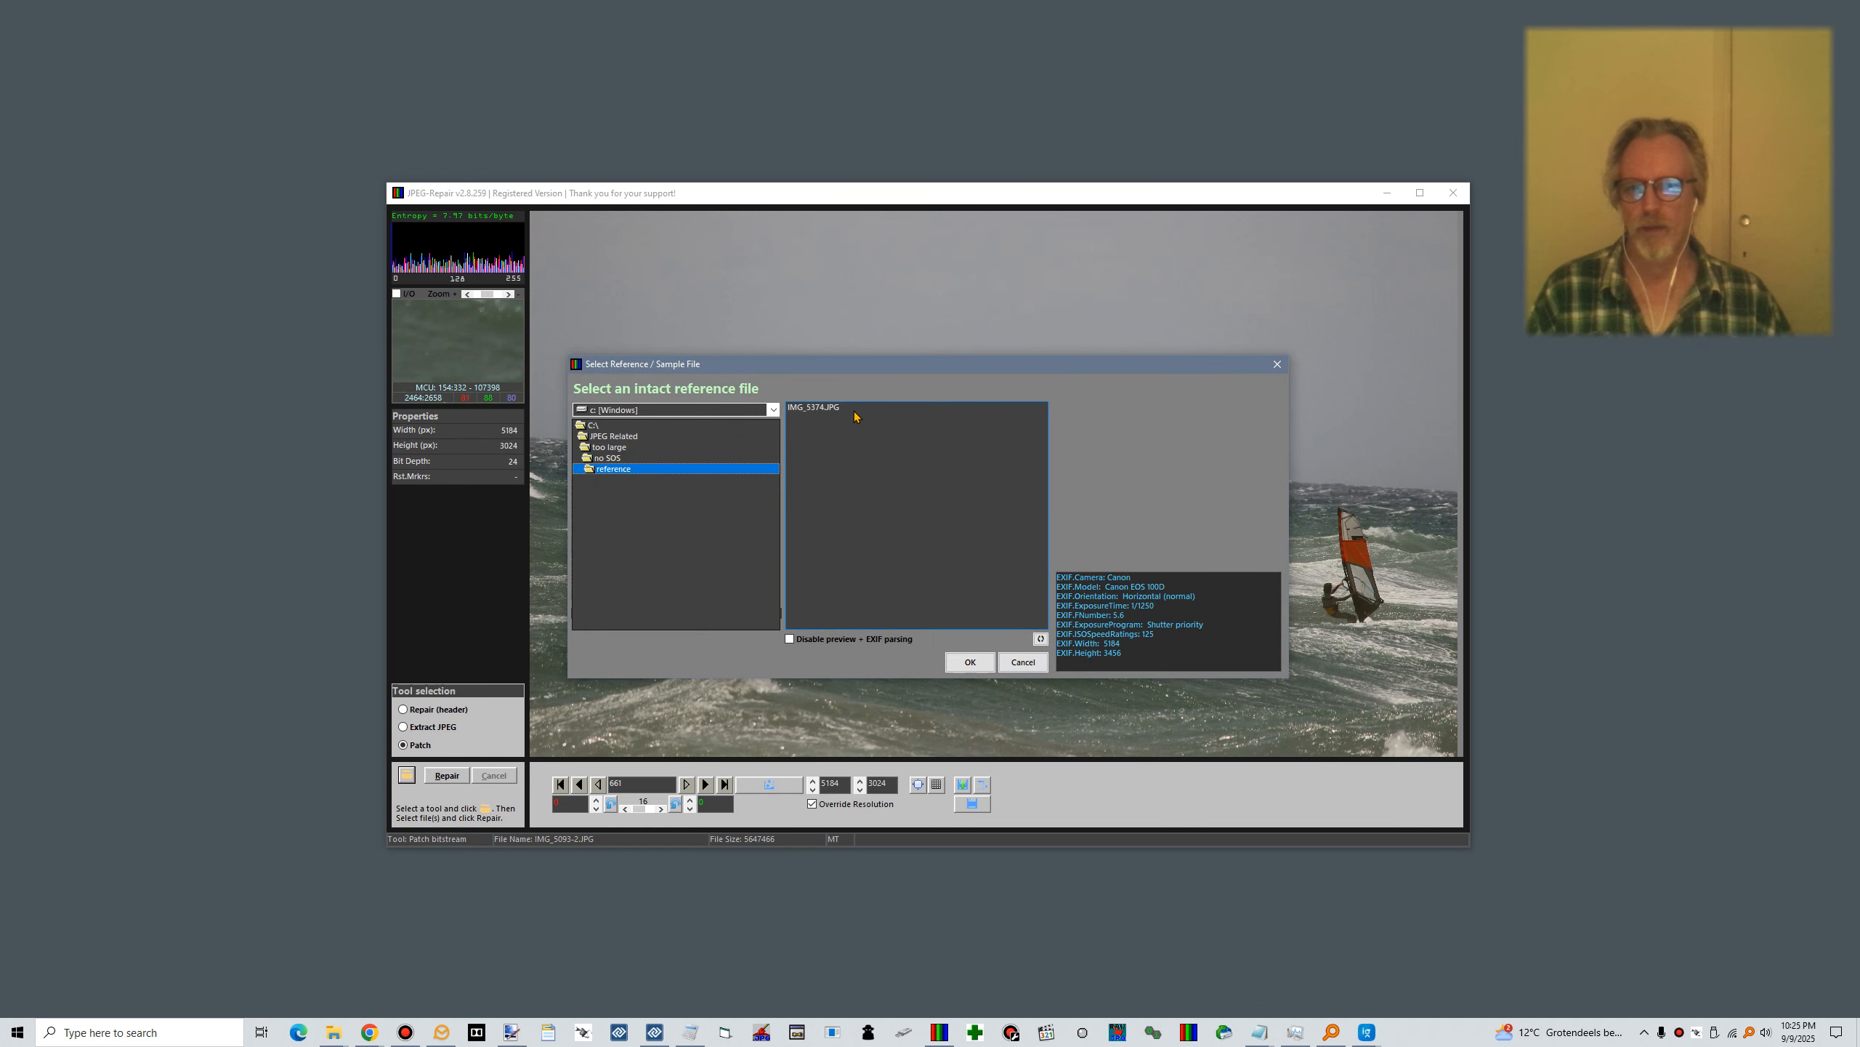
left_click(814, 408)
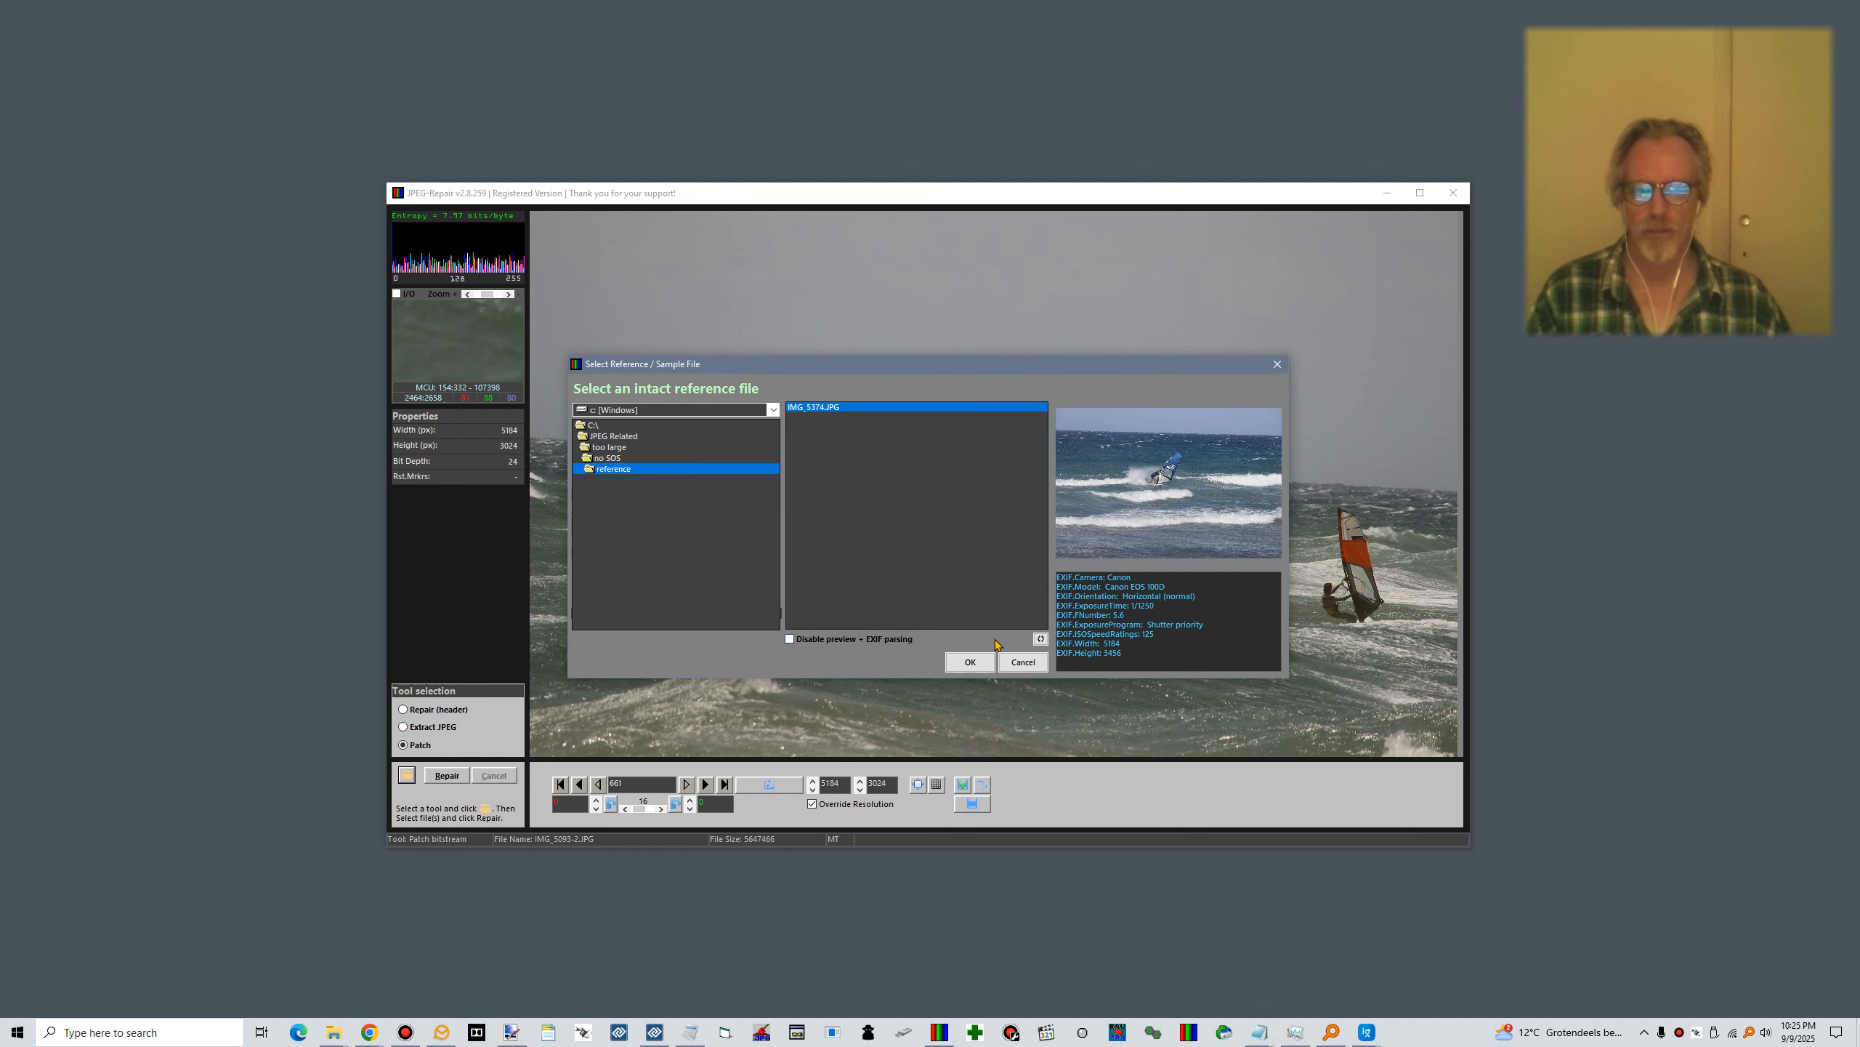
left_click(972, 663)
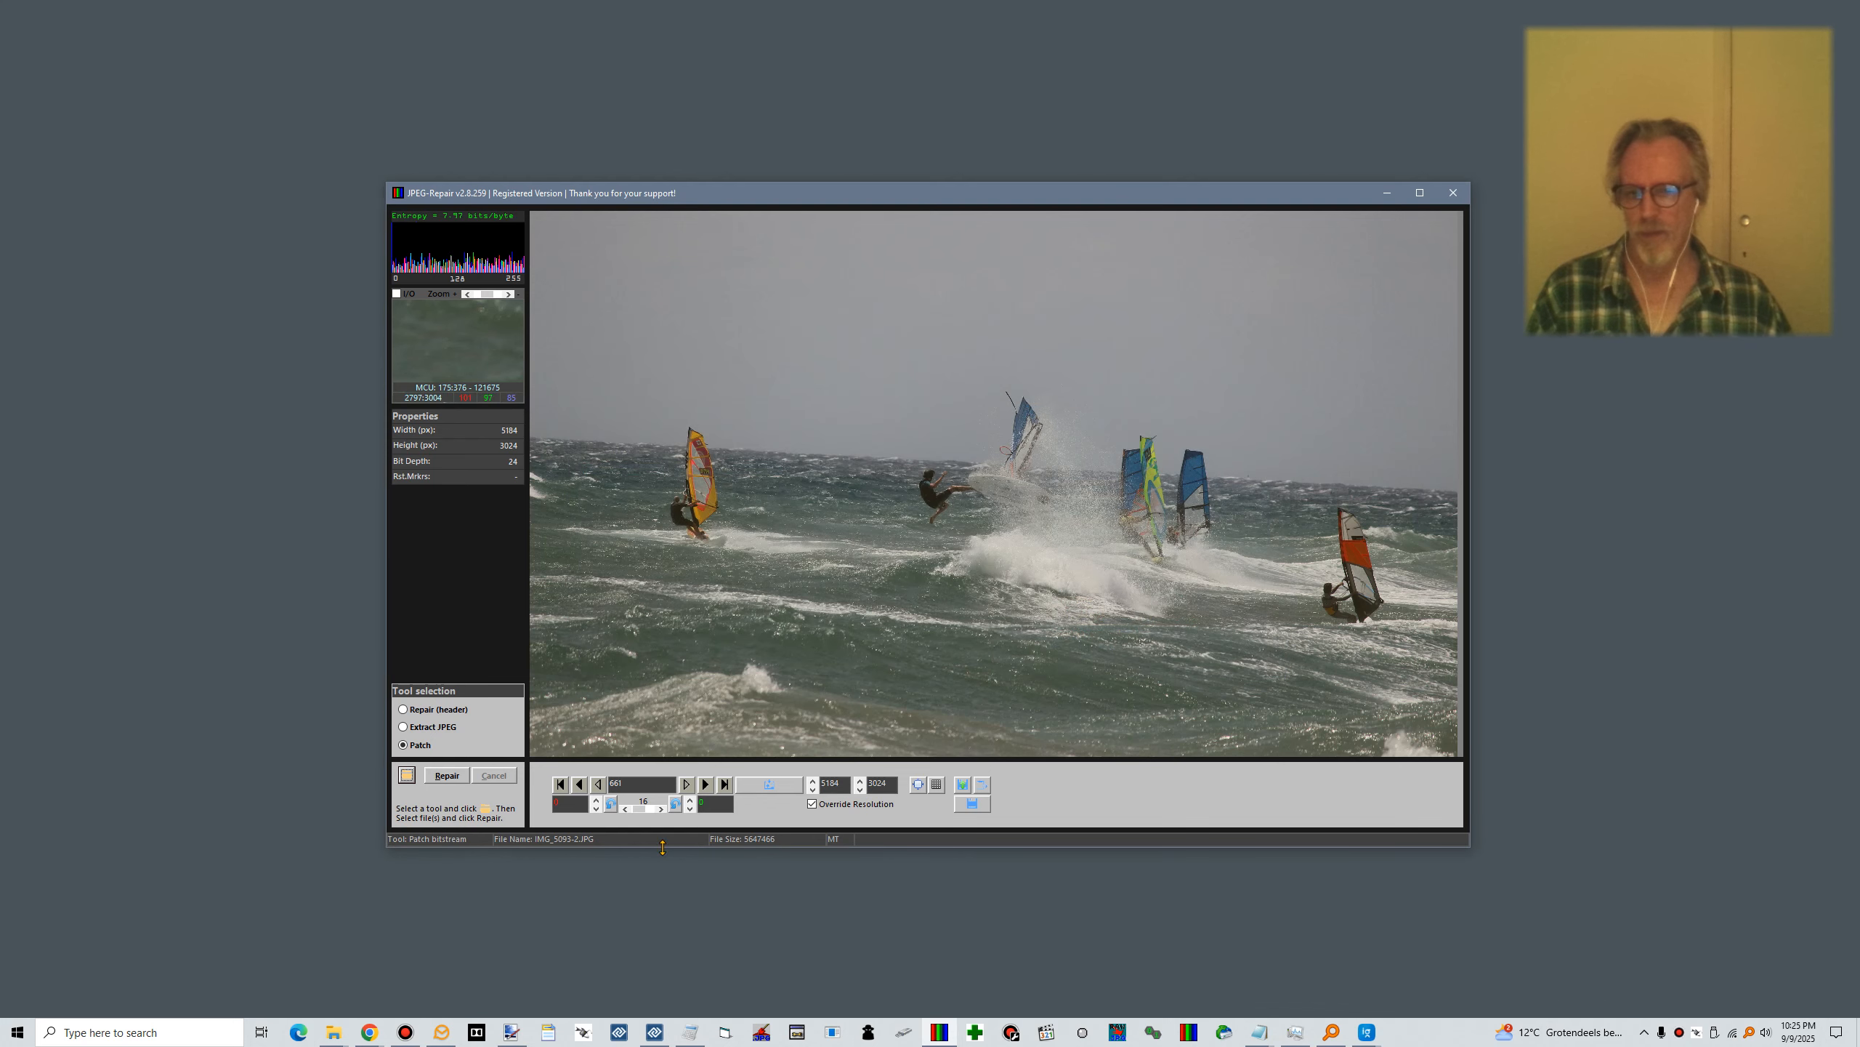
left_click(447, 775)
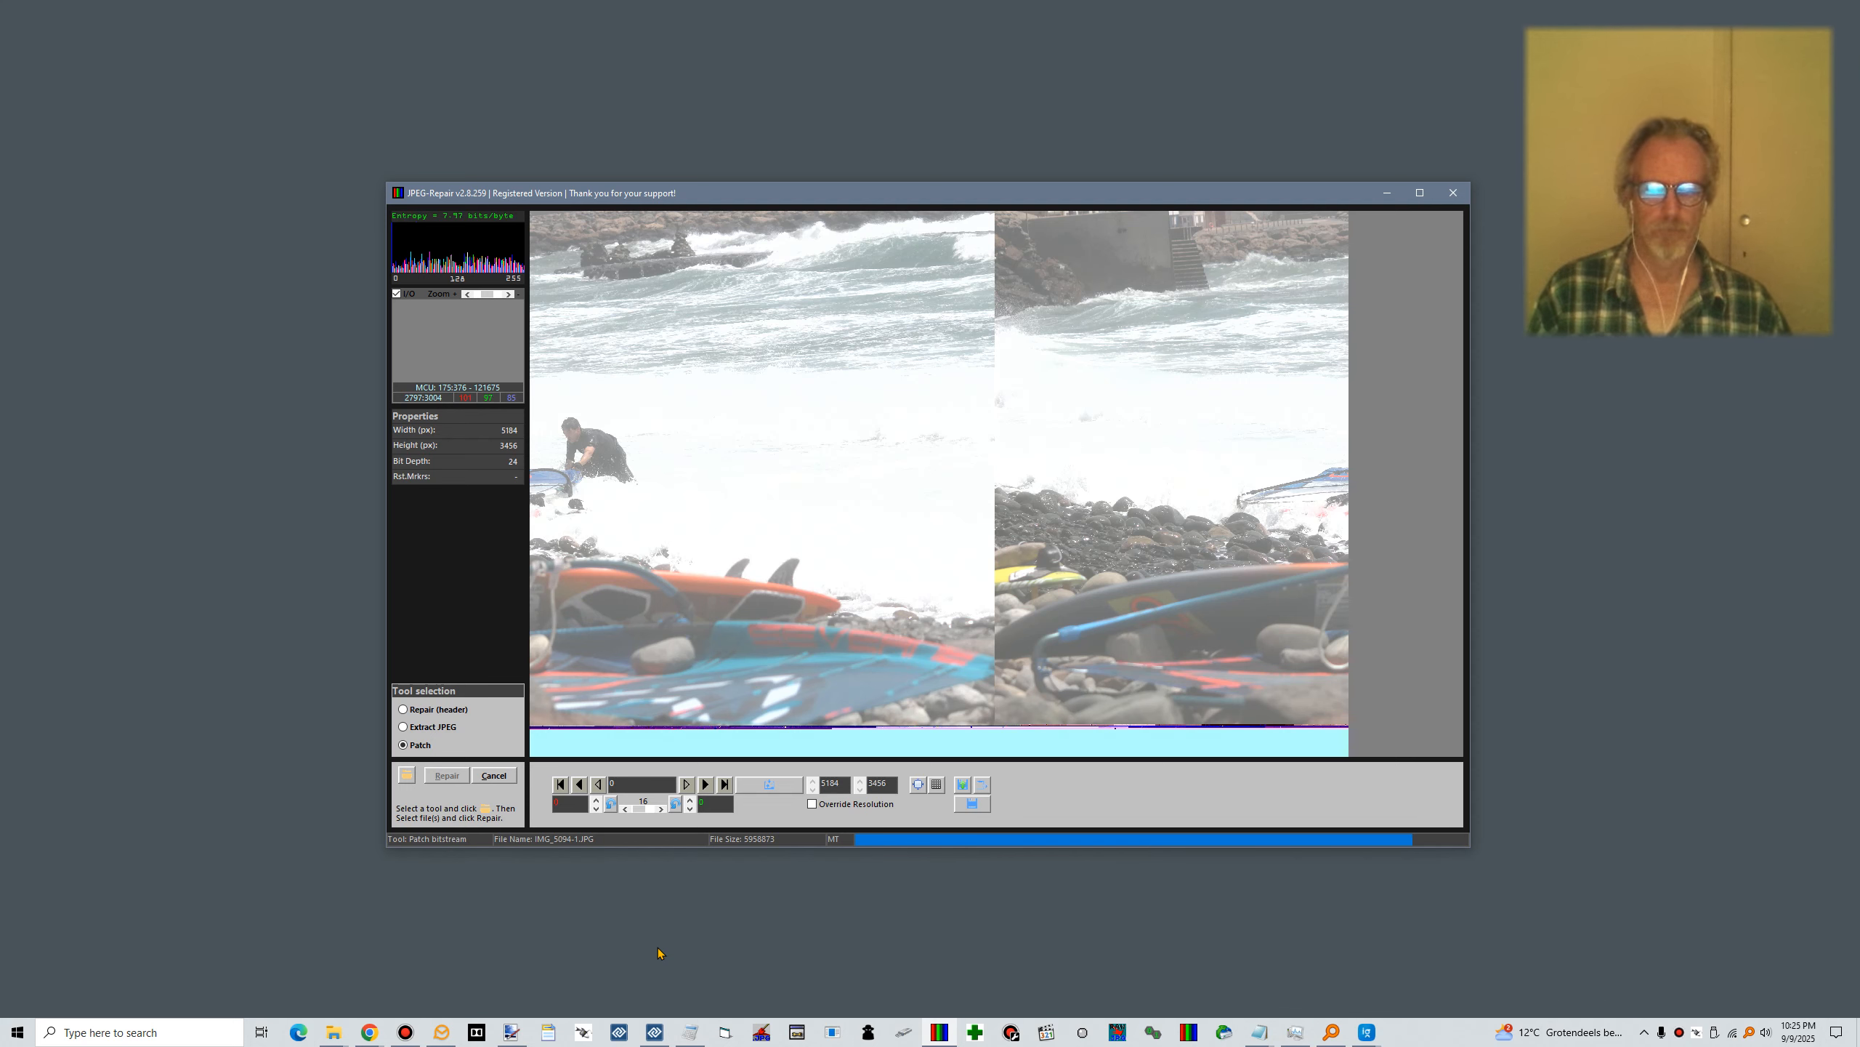
Open the MCU editor for the repaired photo and raise the number of deleted MCUs to 126, previewing the alignment in between
left_click(936, 784)
left_click(1318, 468)
left_click(1325, 443)
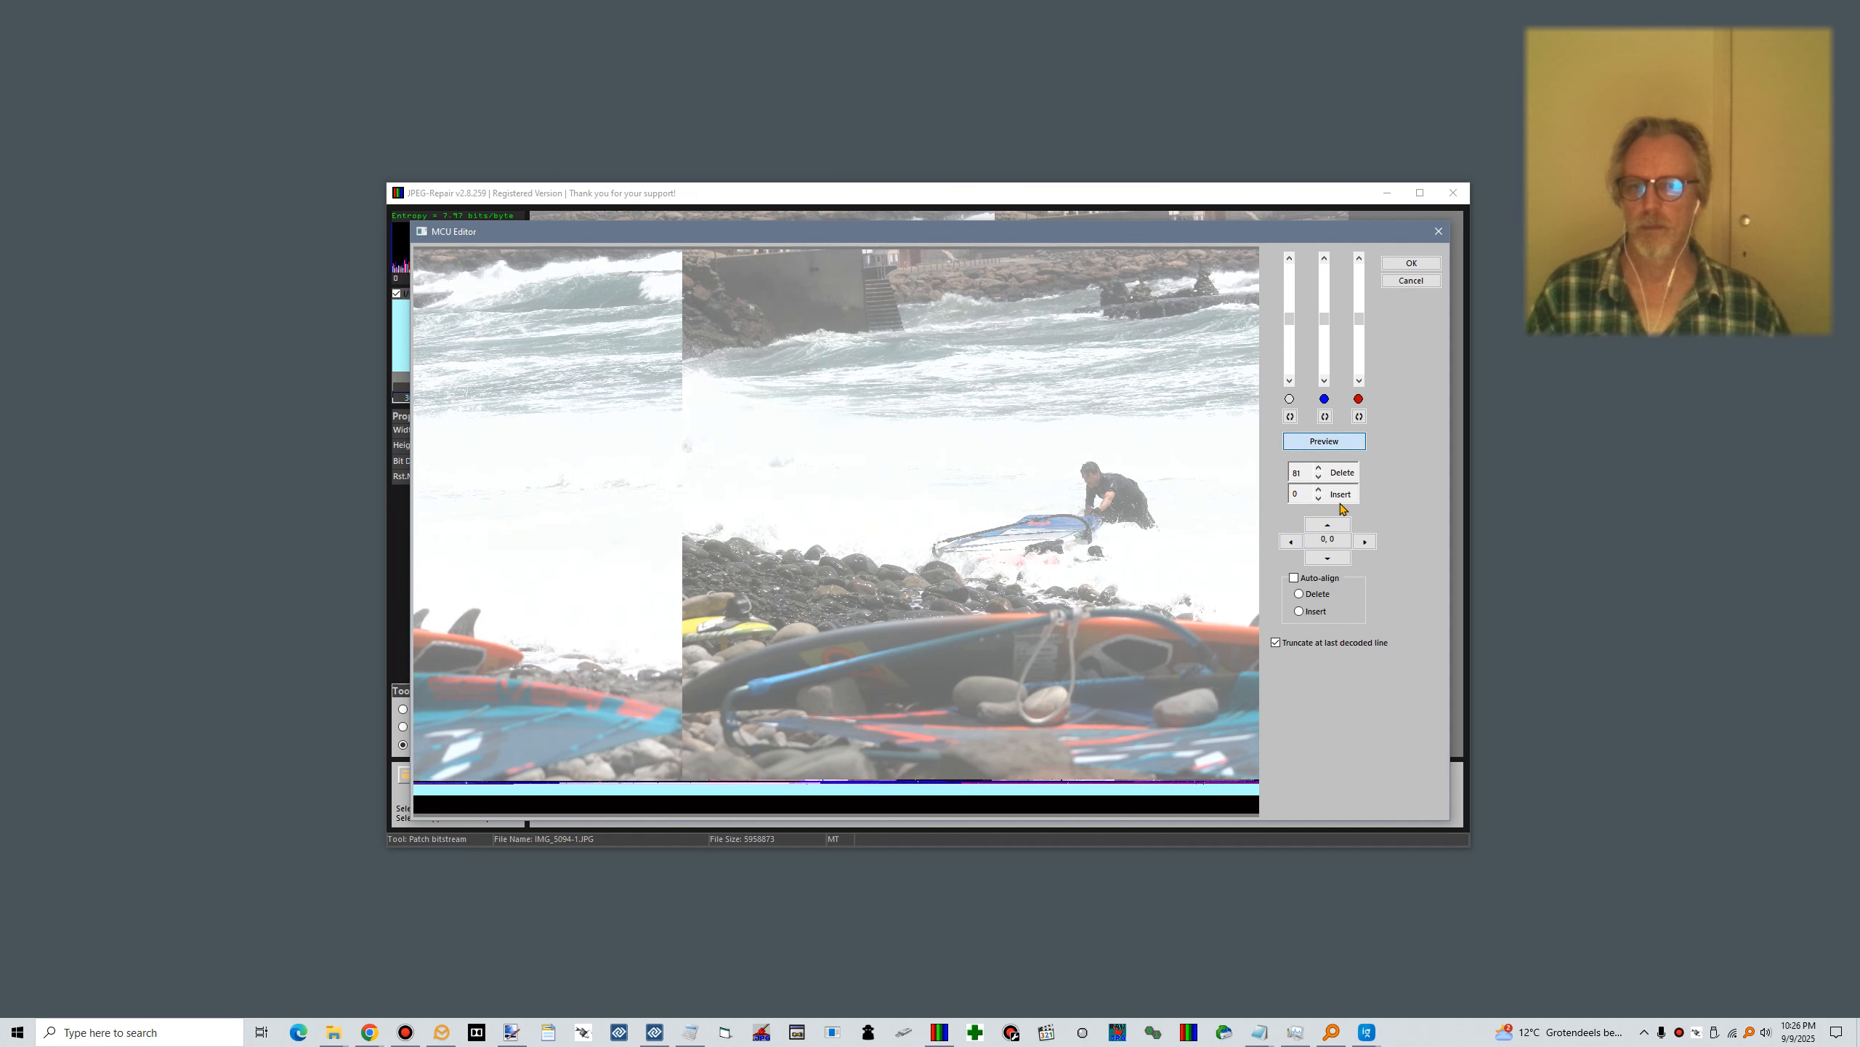
left_click(1319, 468)
left_click(1319, 468)
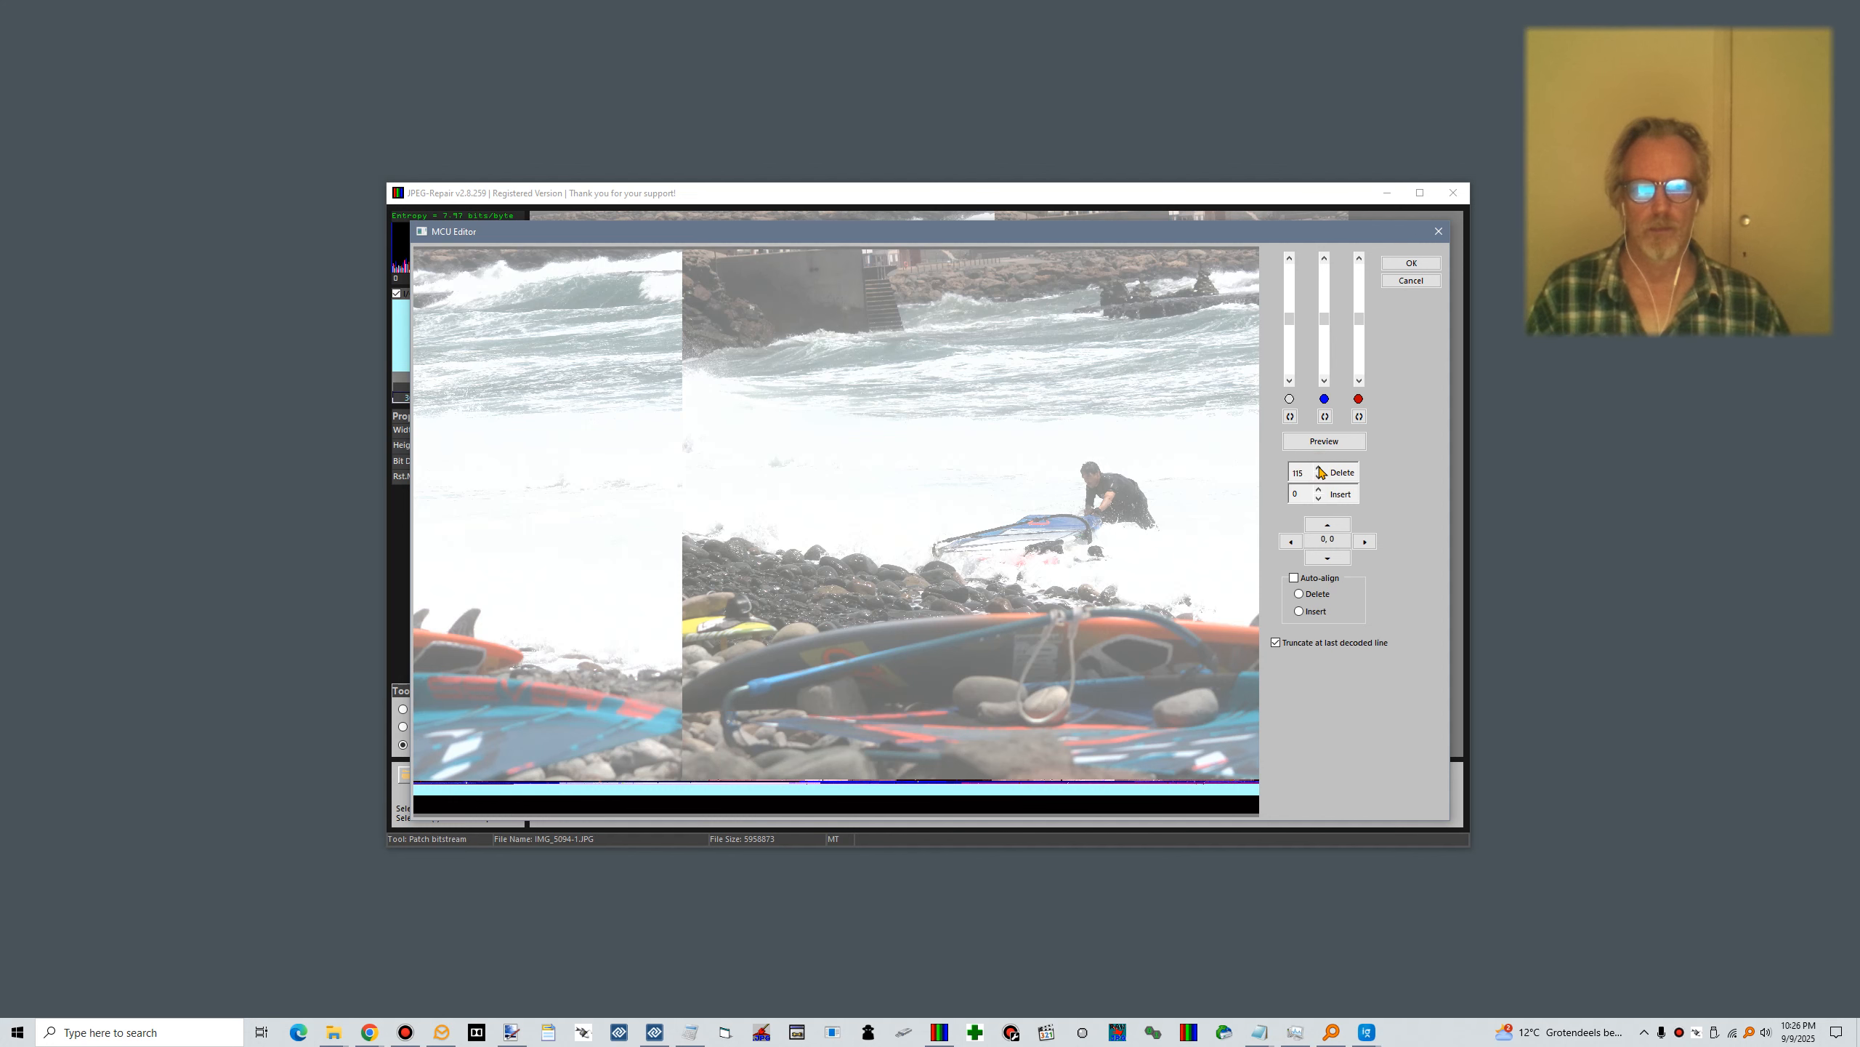
left_click(1319, 469)
left_click(1327, 442)
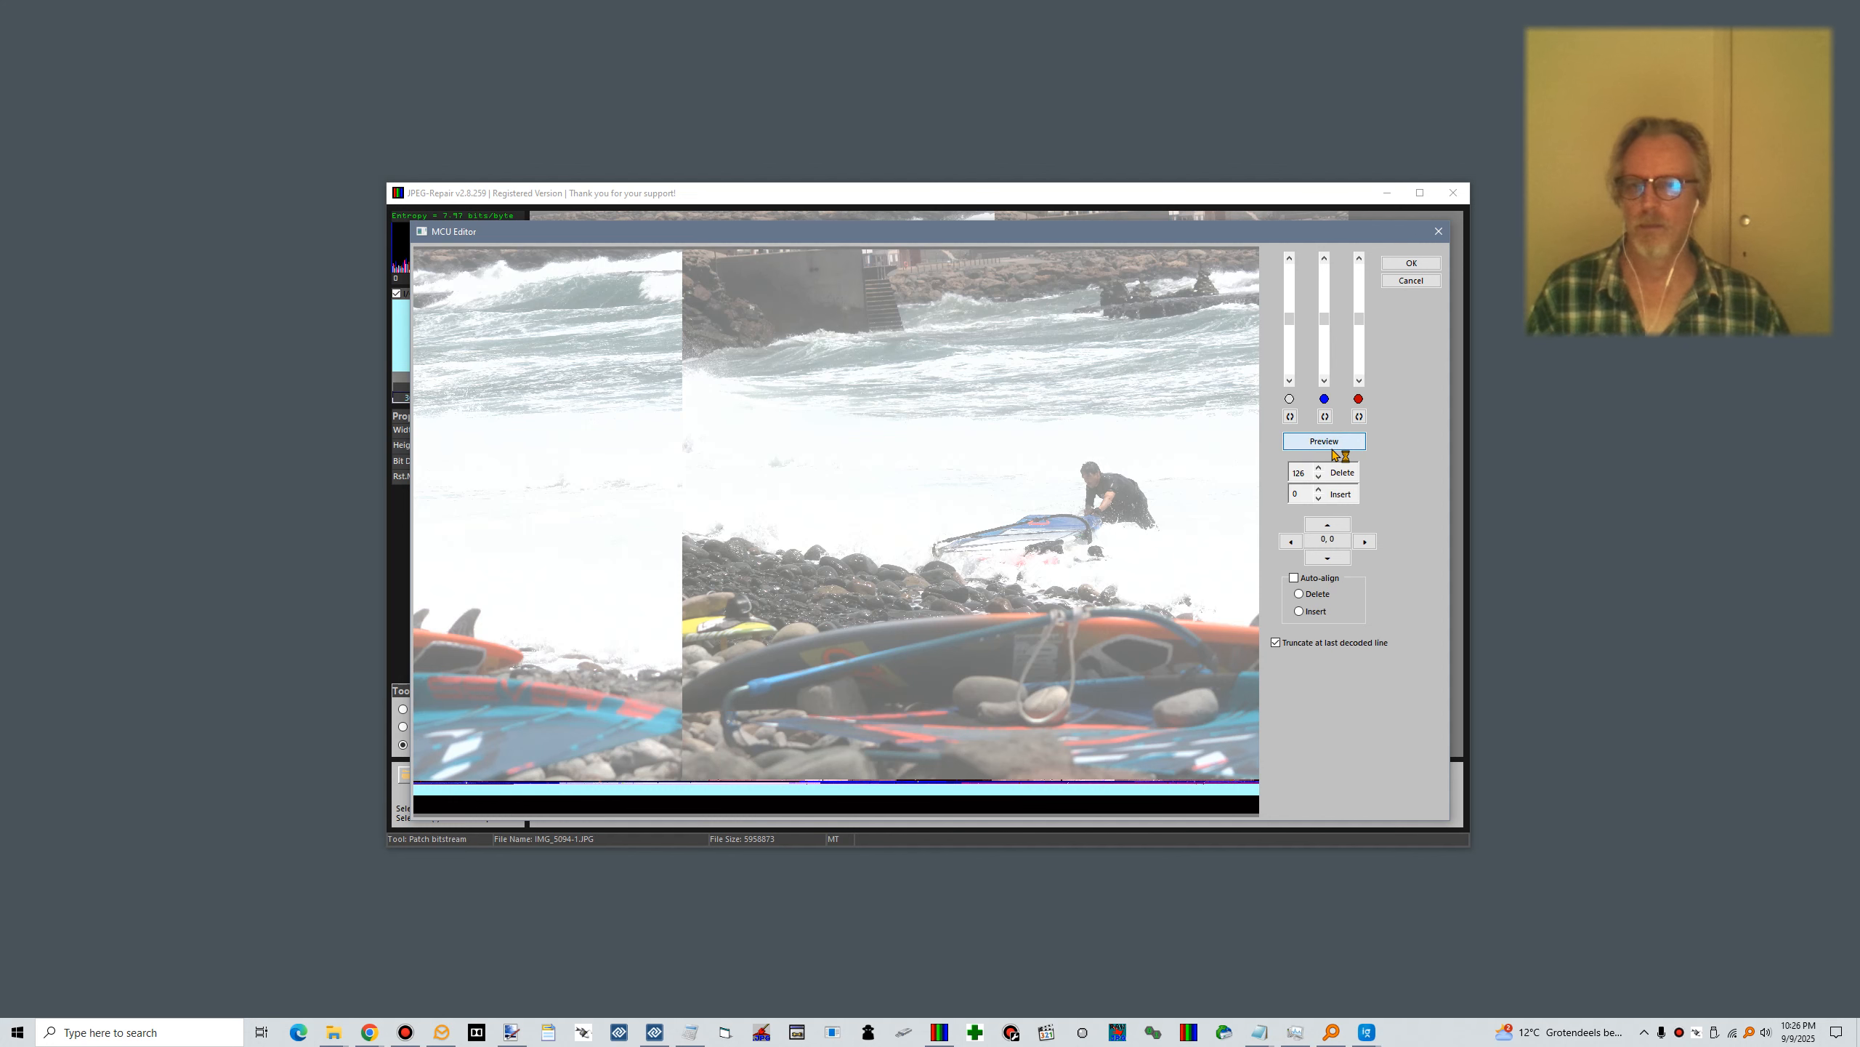
Increase the MCU deletion count to 156 and on to 170, previewing the picture's alignment at each value
left_click(1319, 468)
left_click(1319, 469)
left_click(1324, 441)
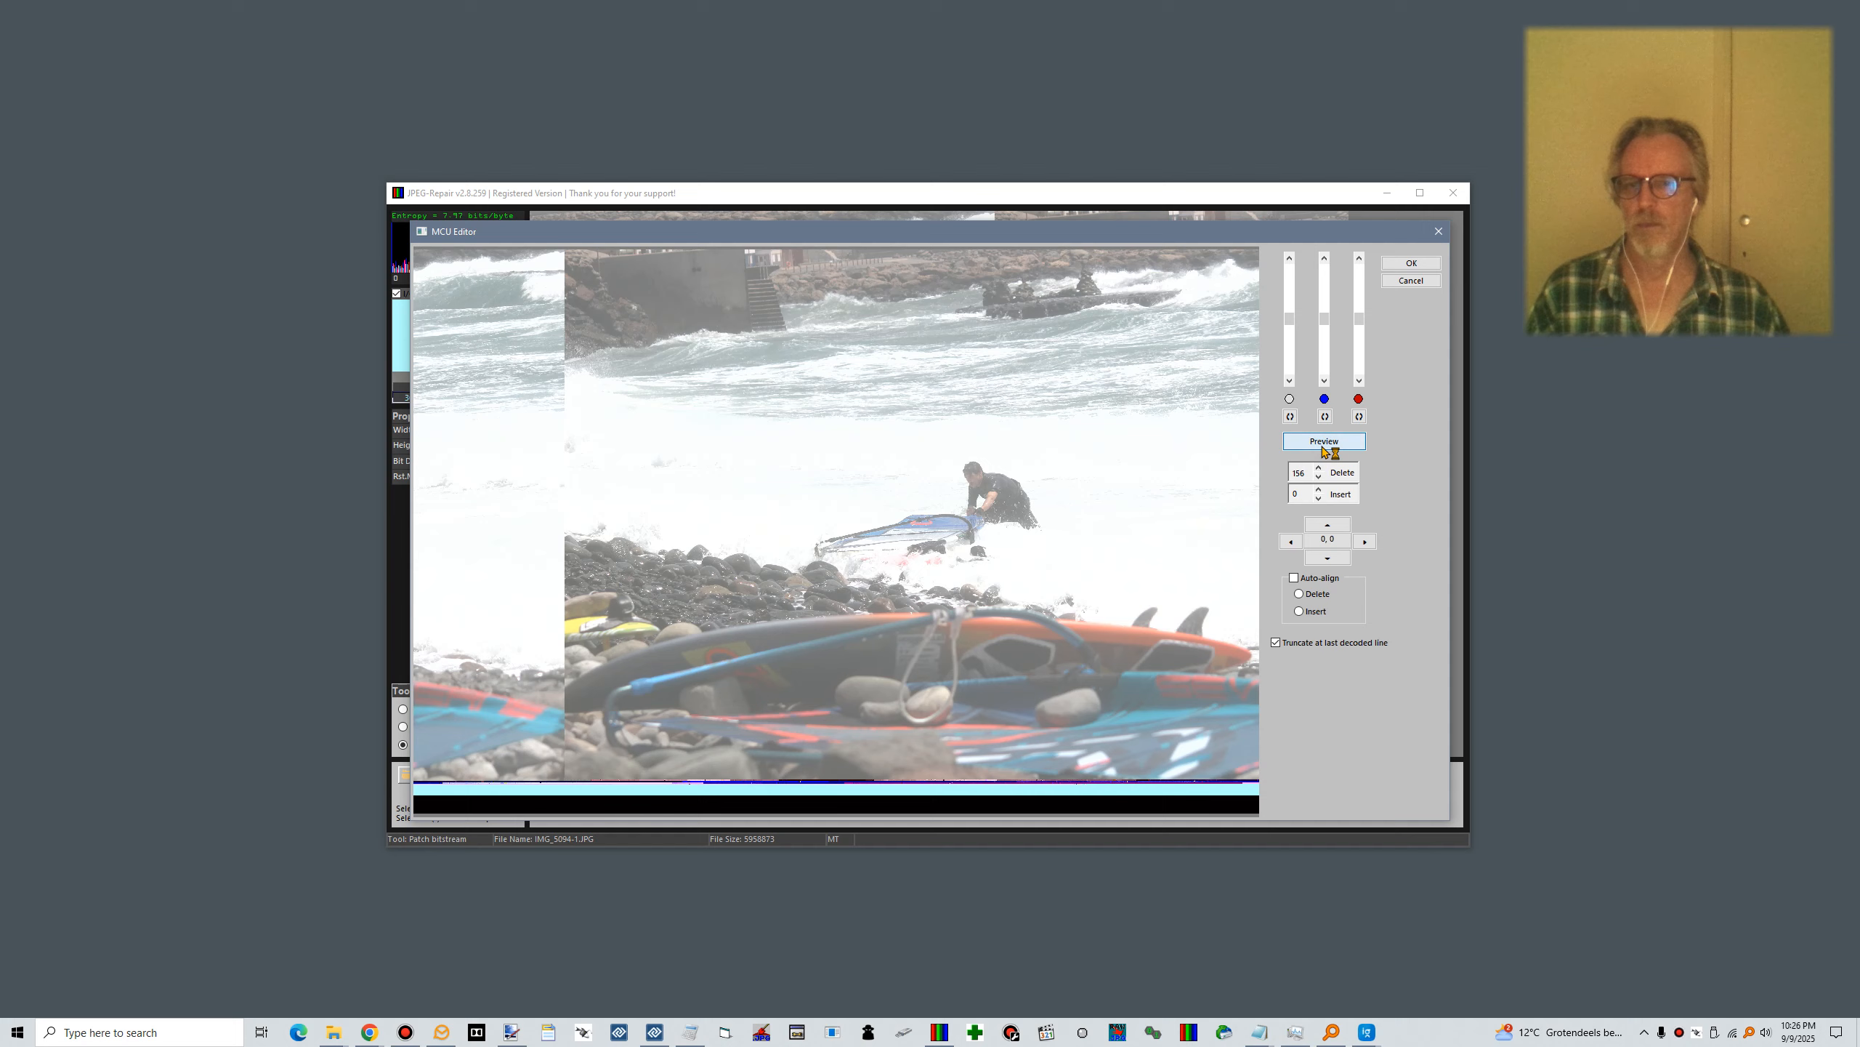
left_click(1319, 468)
left_click(1325, 448)
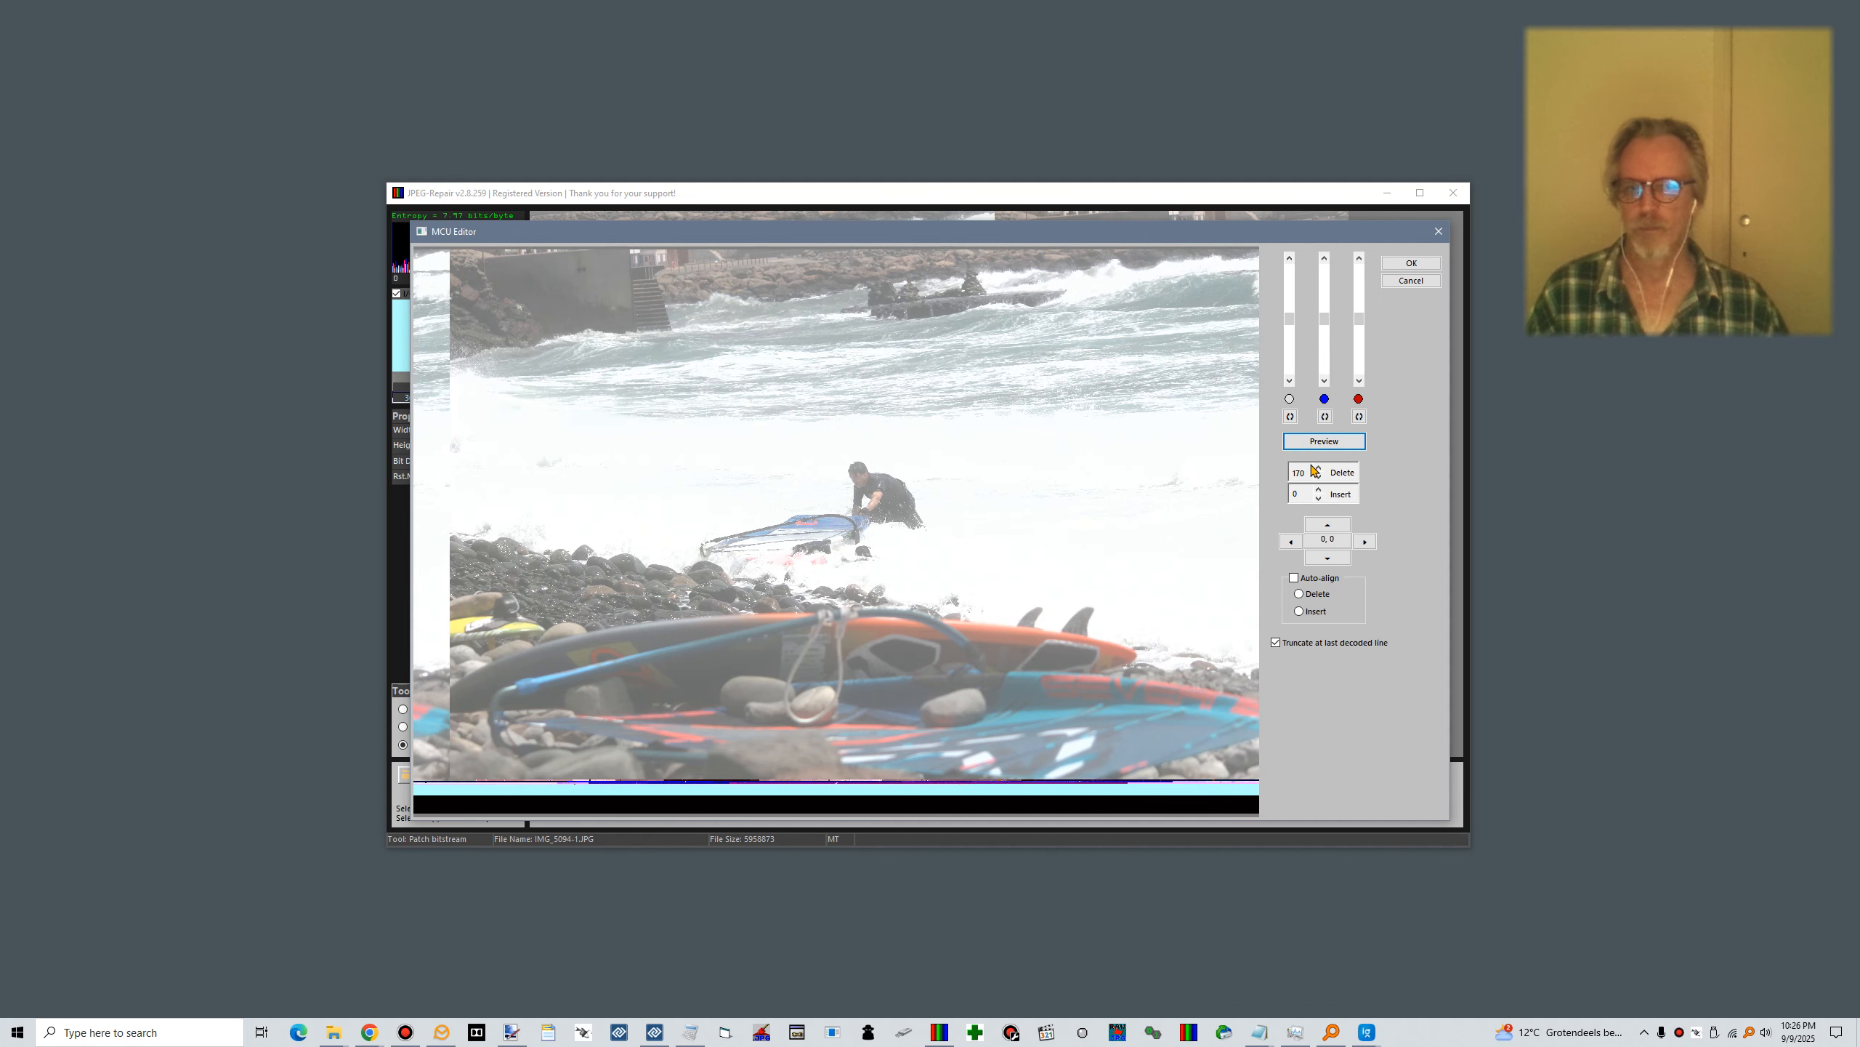
Fine-tune the number of deleted MCUs to 184, previewing until the picture's edges line up
double_click(1318, 467)
left_click(1326, 444)
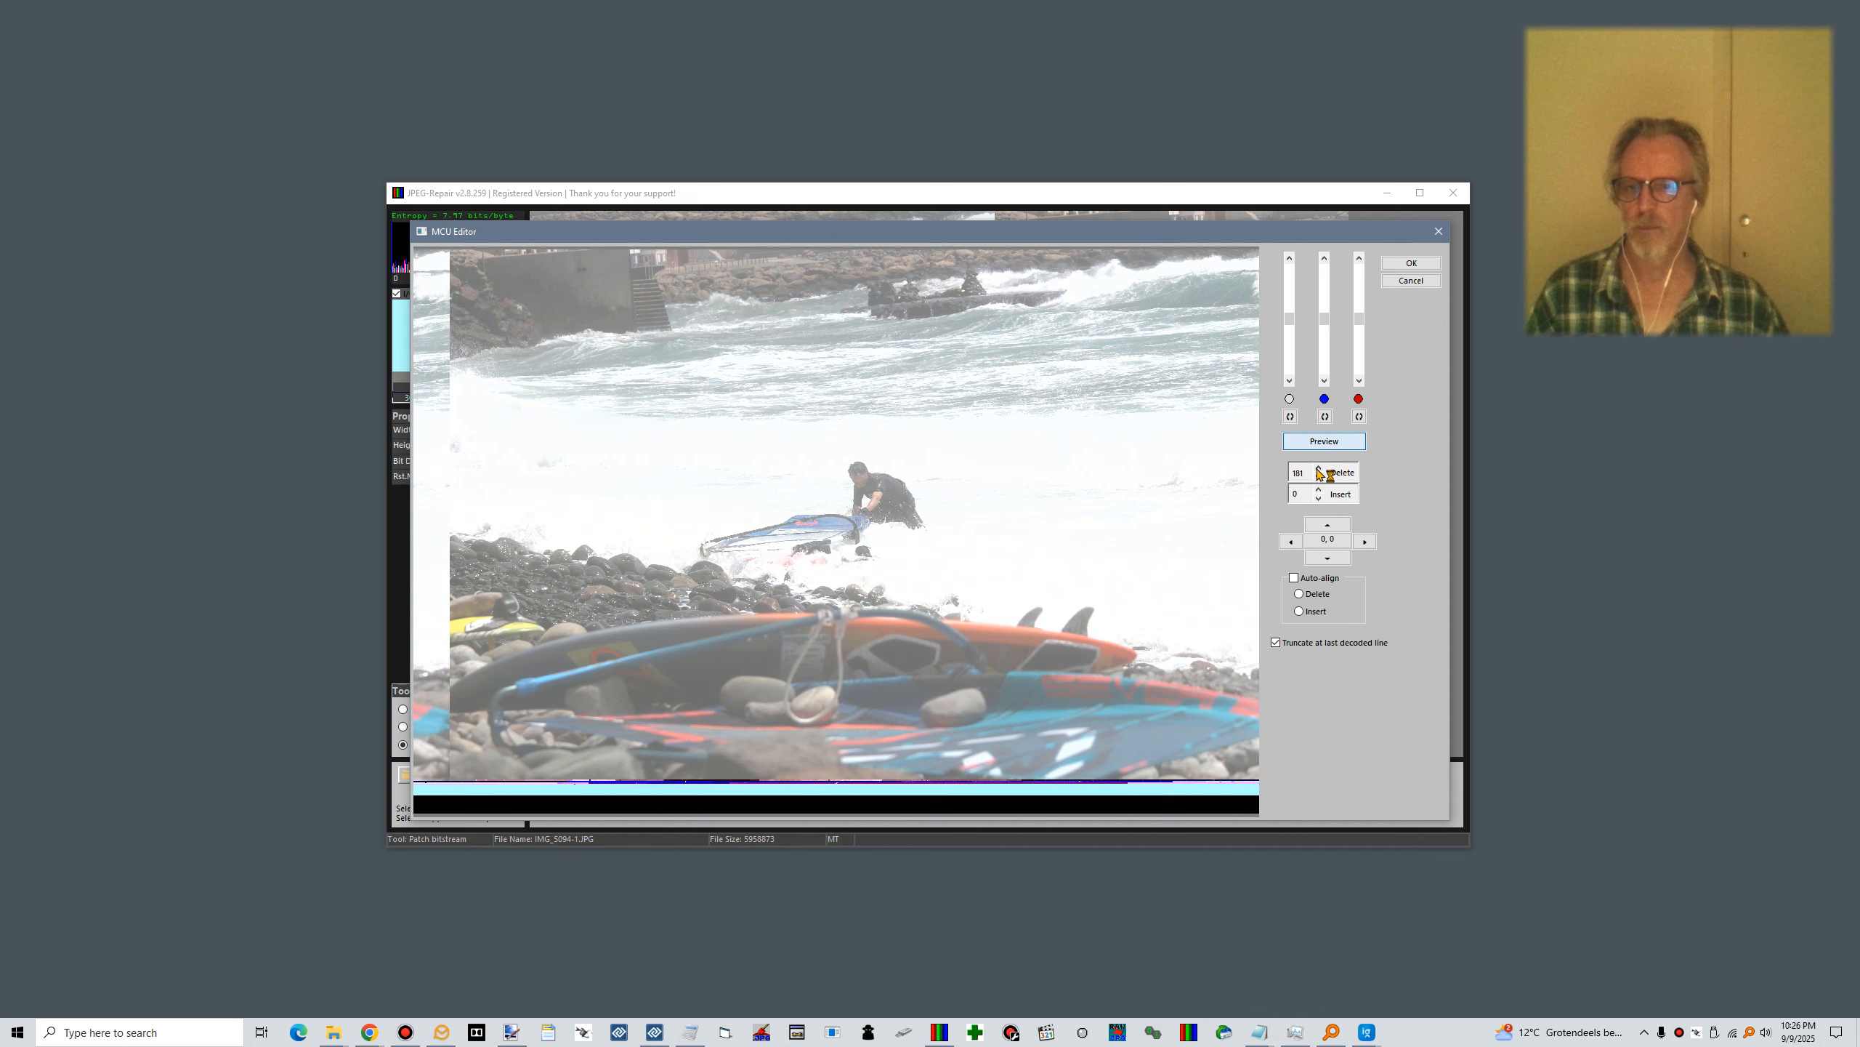
double_click(1319, 467)
double_click(1319, 467)
left_click(1324, 440)
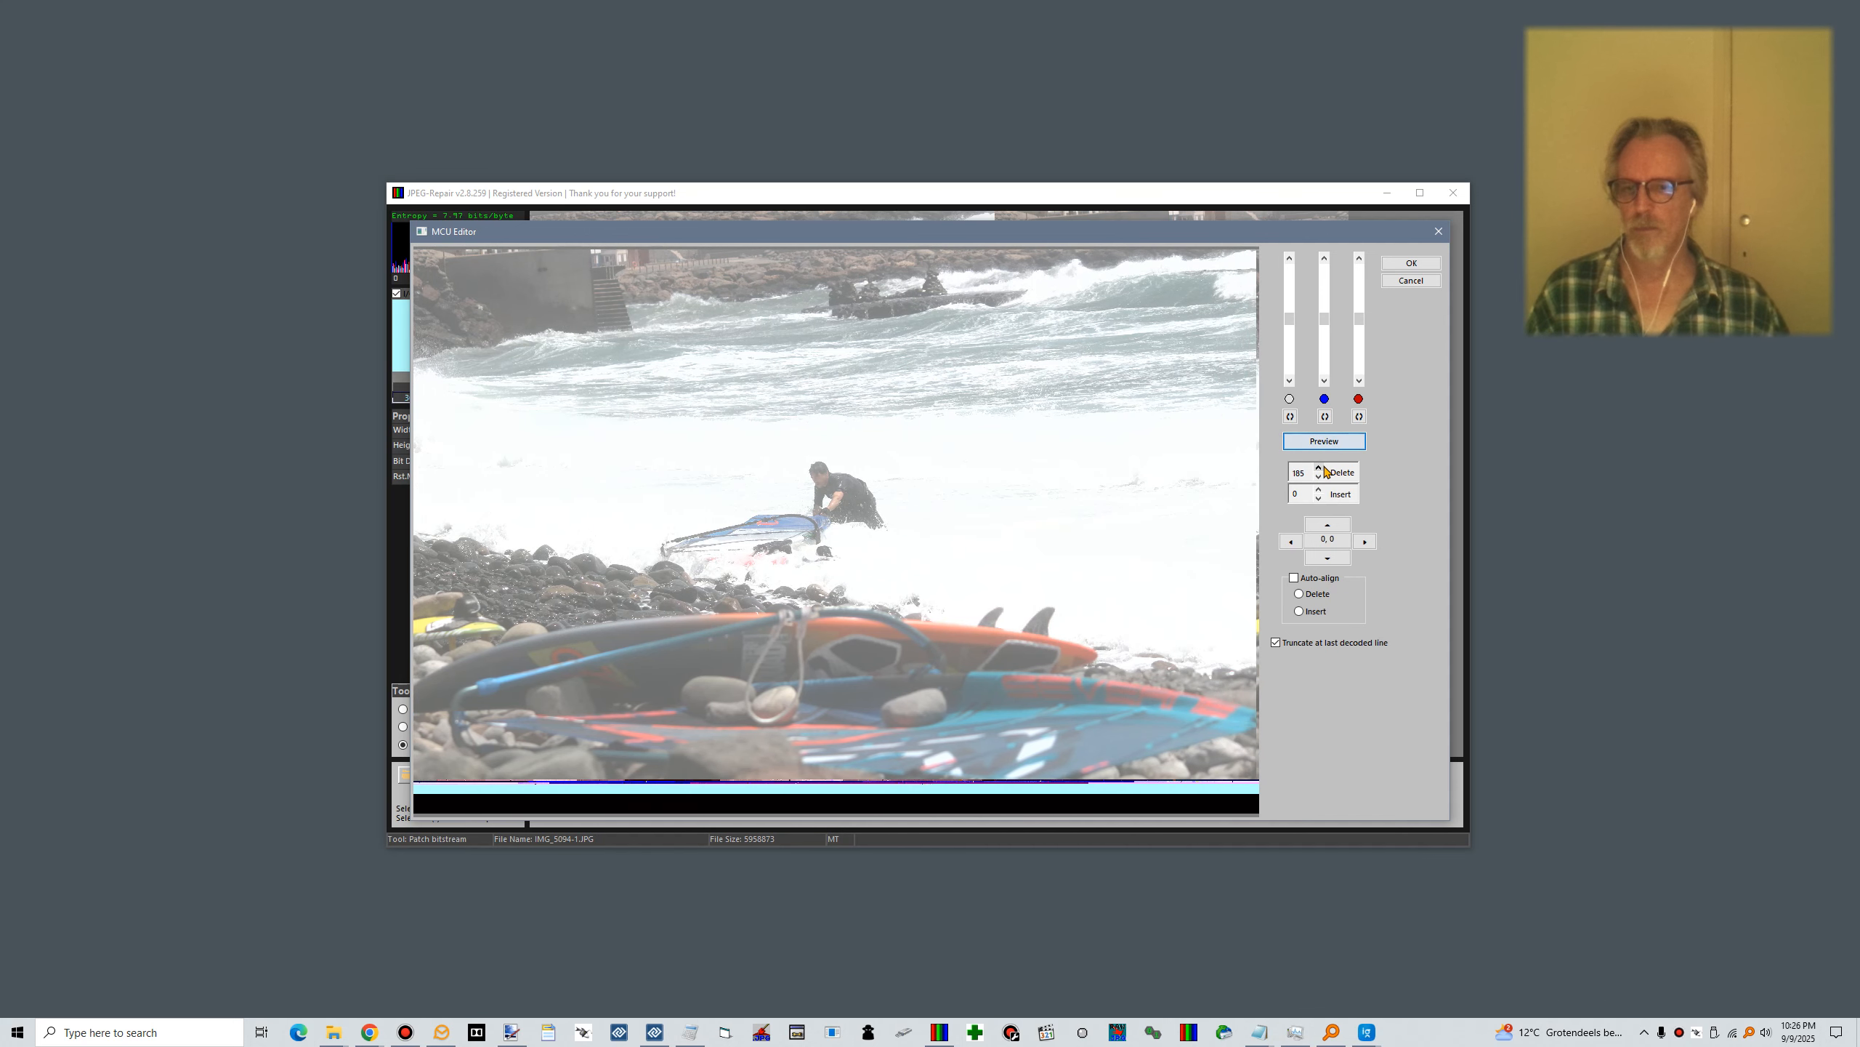
left_click(1319, 476)
left_click(1323, 442)
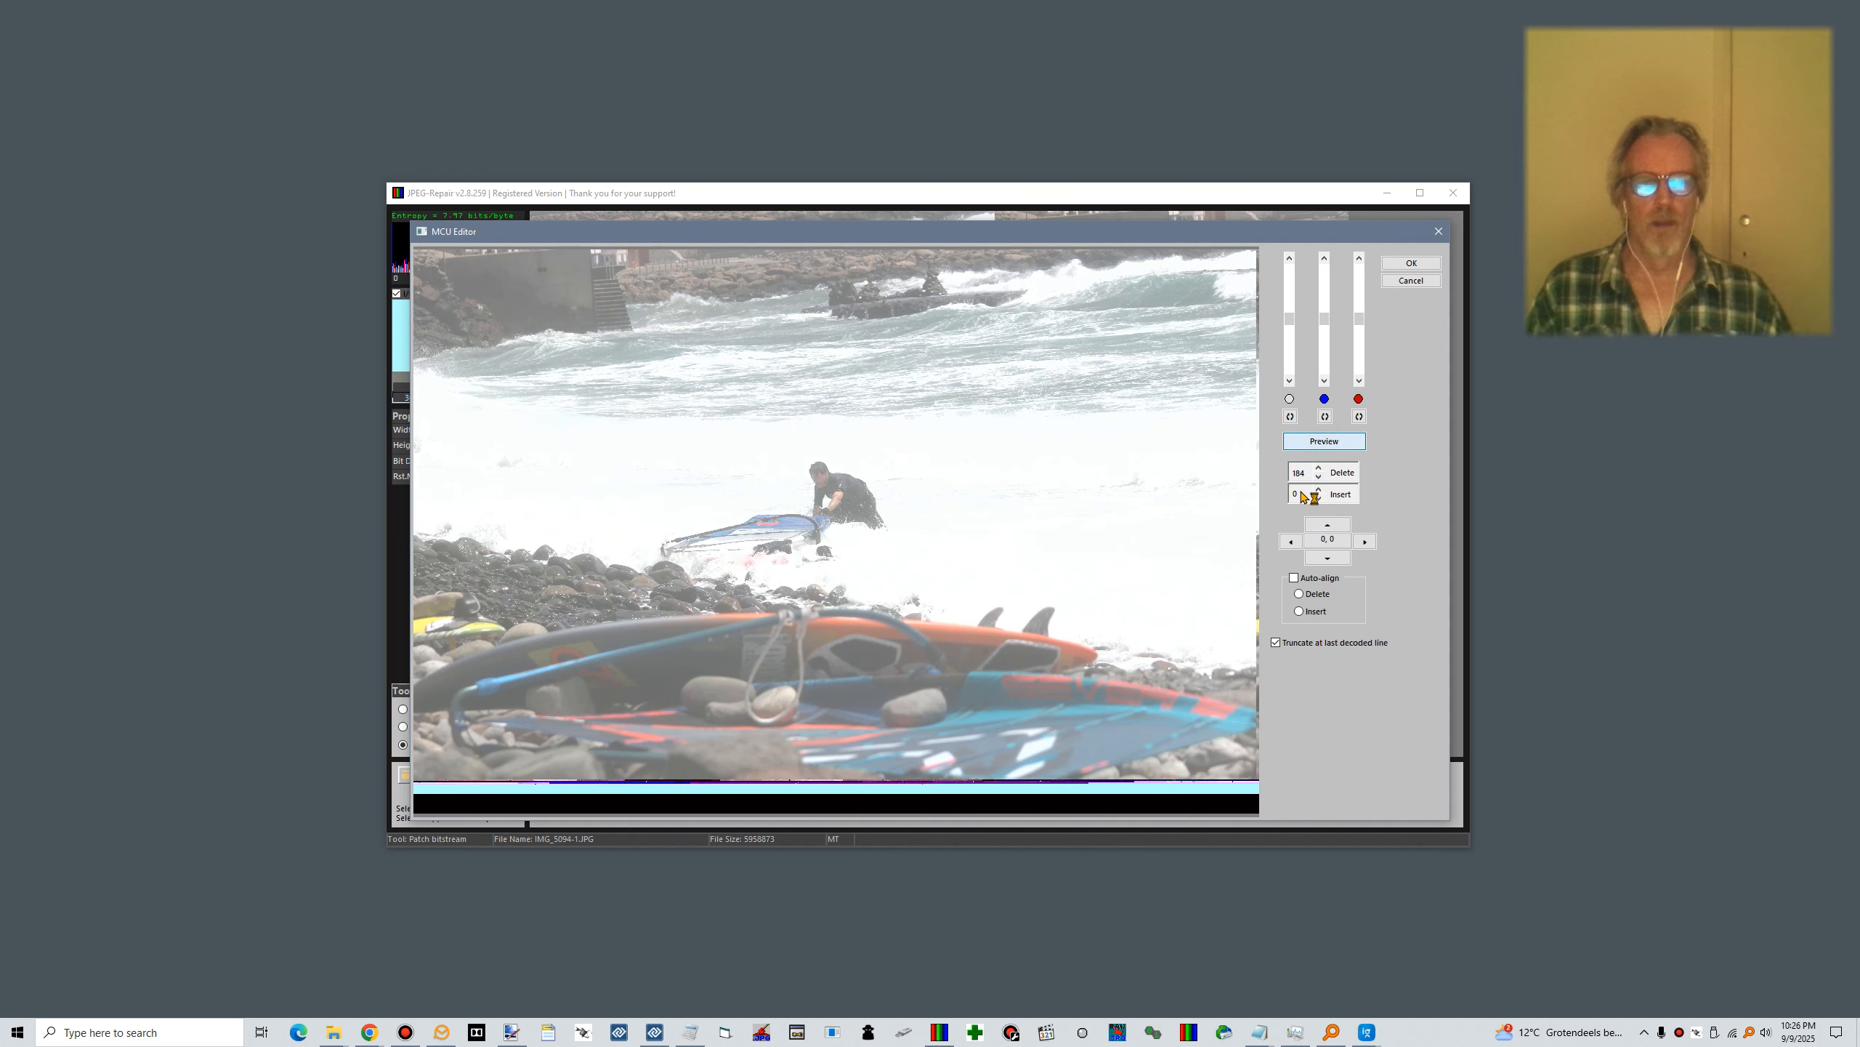
Lower the brightness adjustment in two stages with previews, apply the MCU edits, and dismiss the truncated-file warning
left_click_drag(1290, 319, 1290, 344)
left_click(1324, 441)
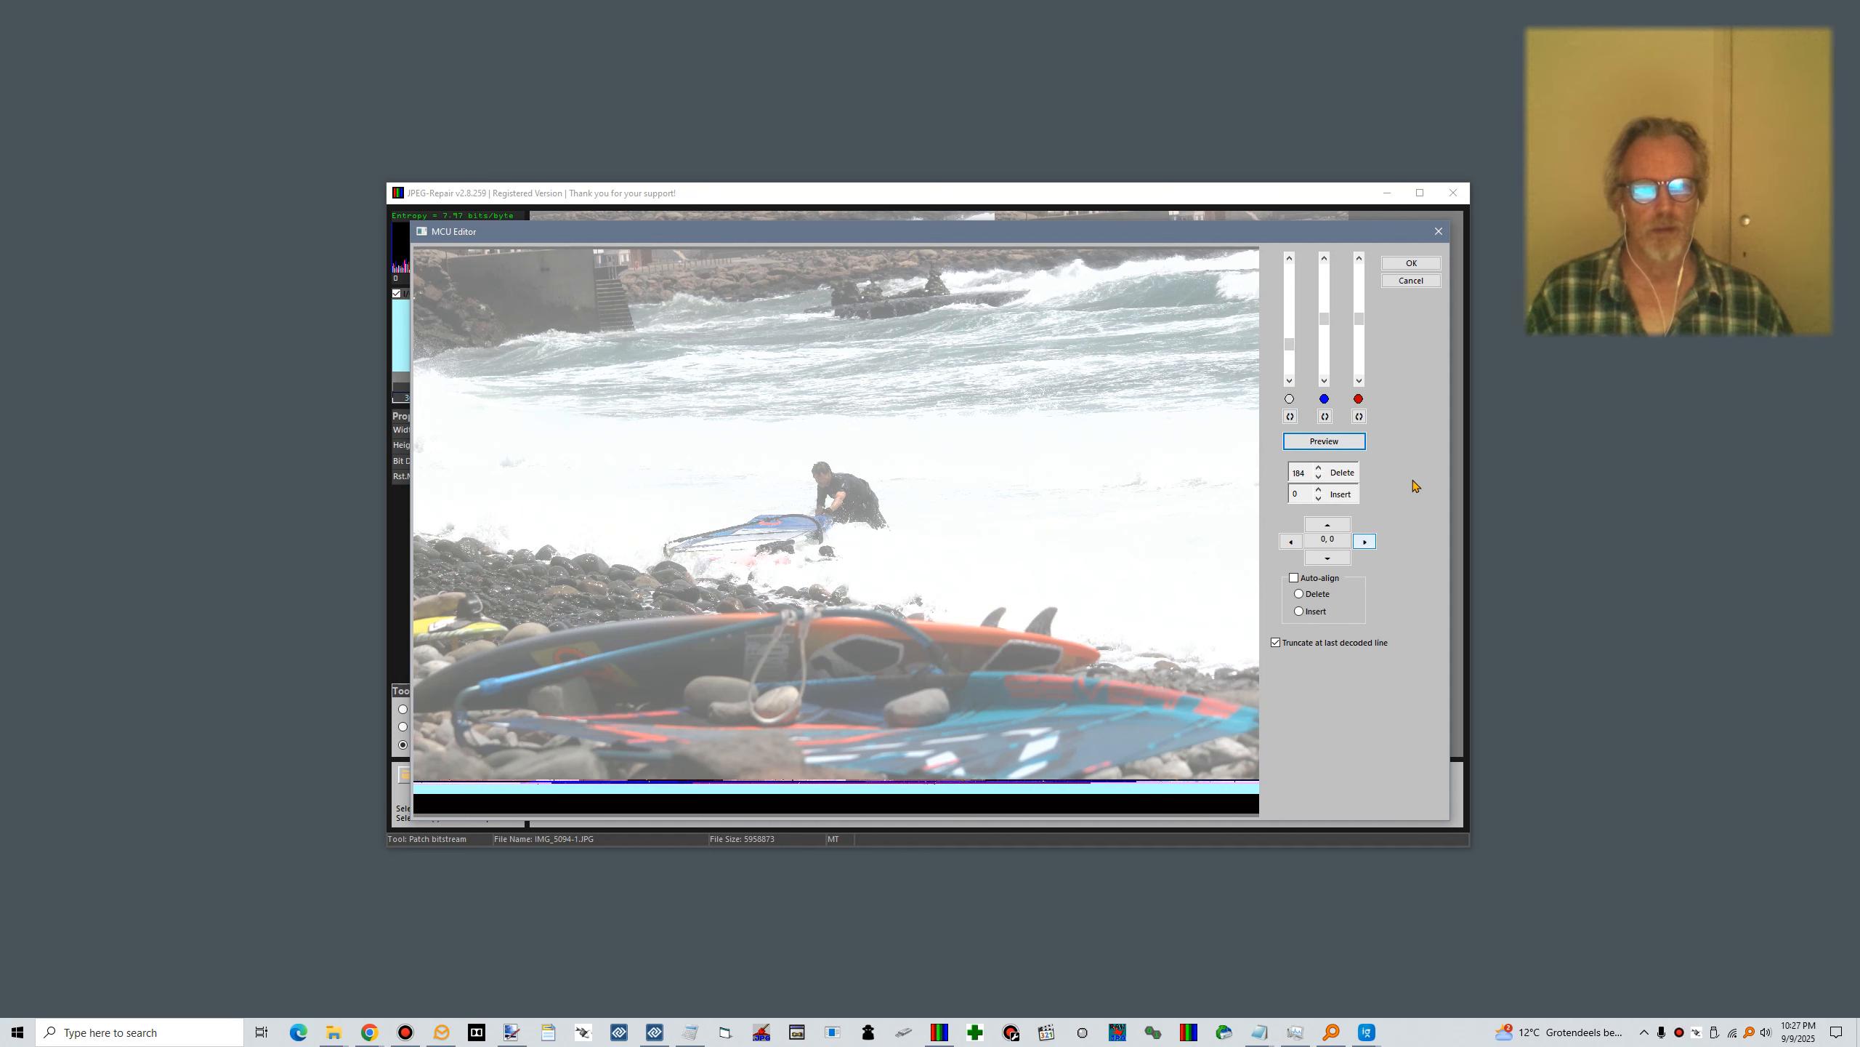
left_click(1319, 445)
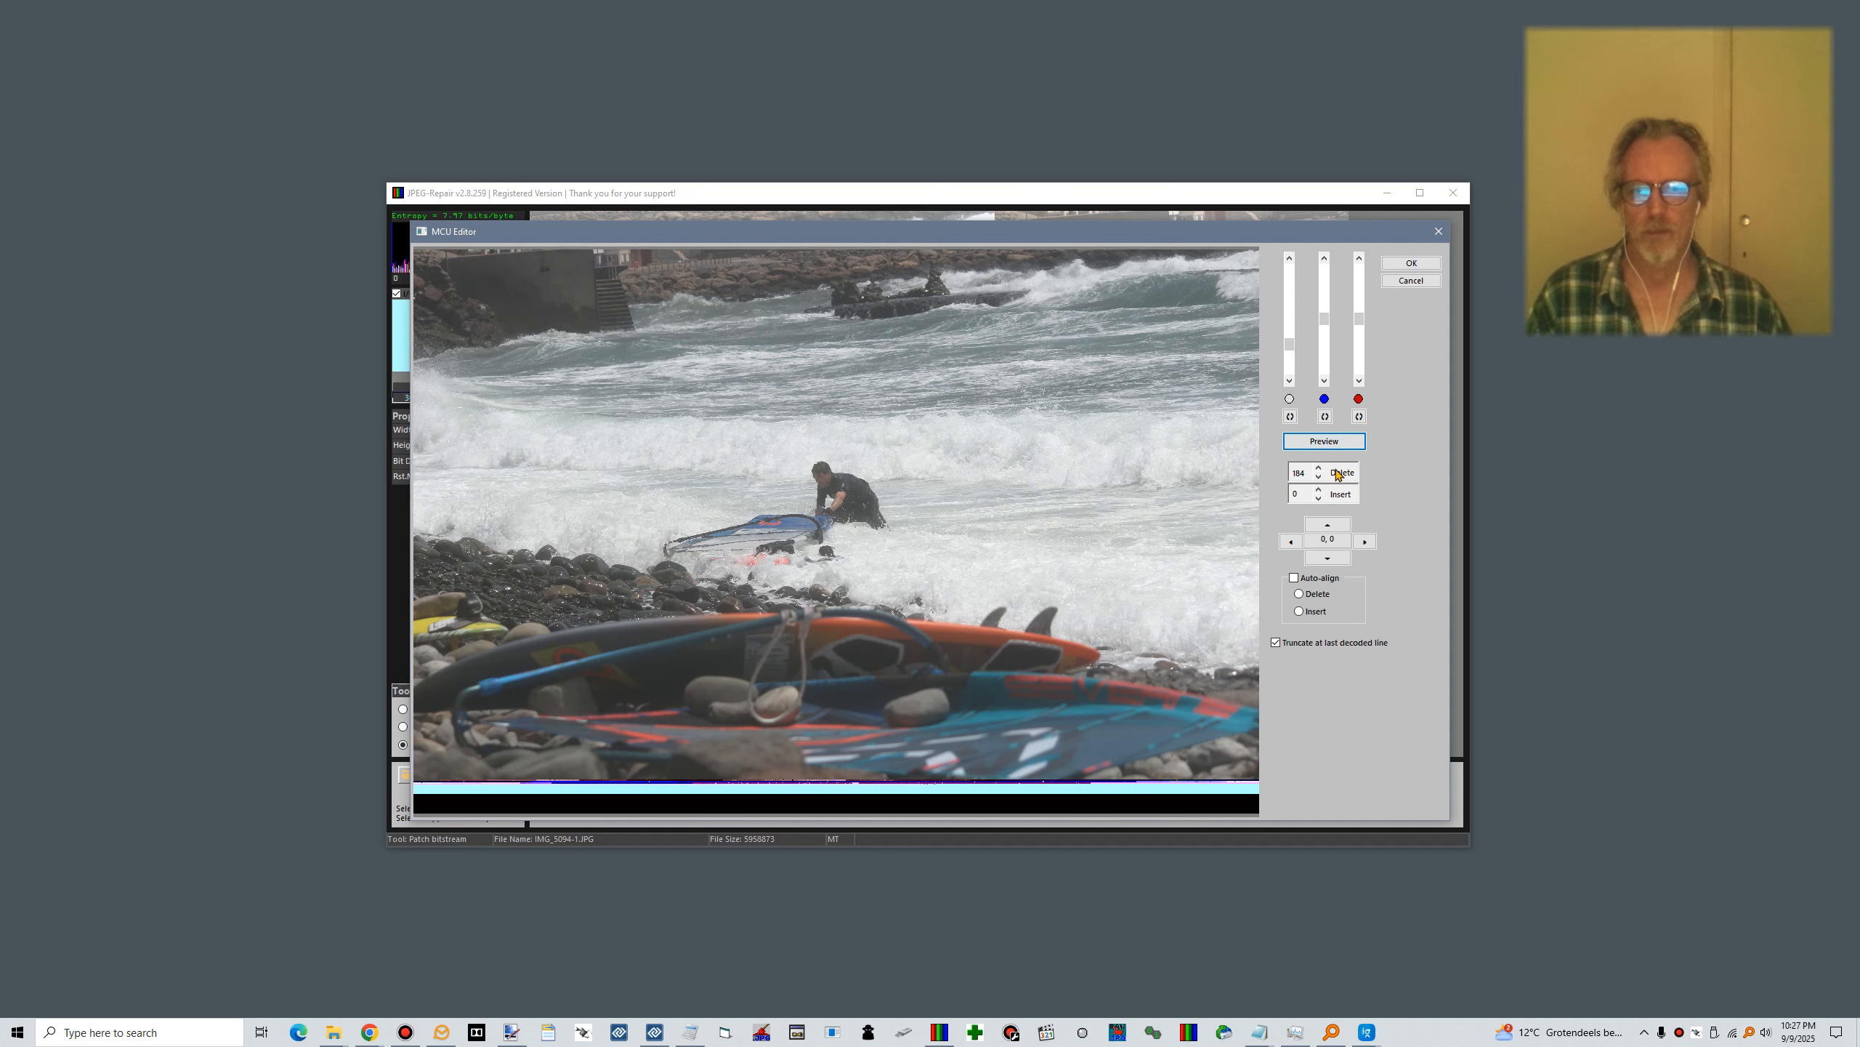
left_click_drag(1291, 345, 1291, 351)
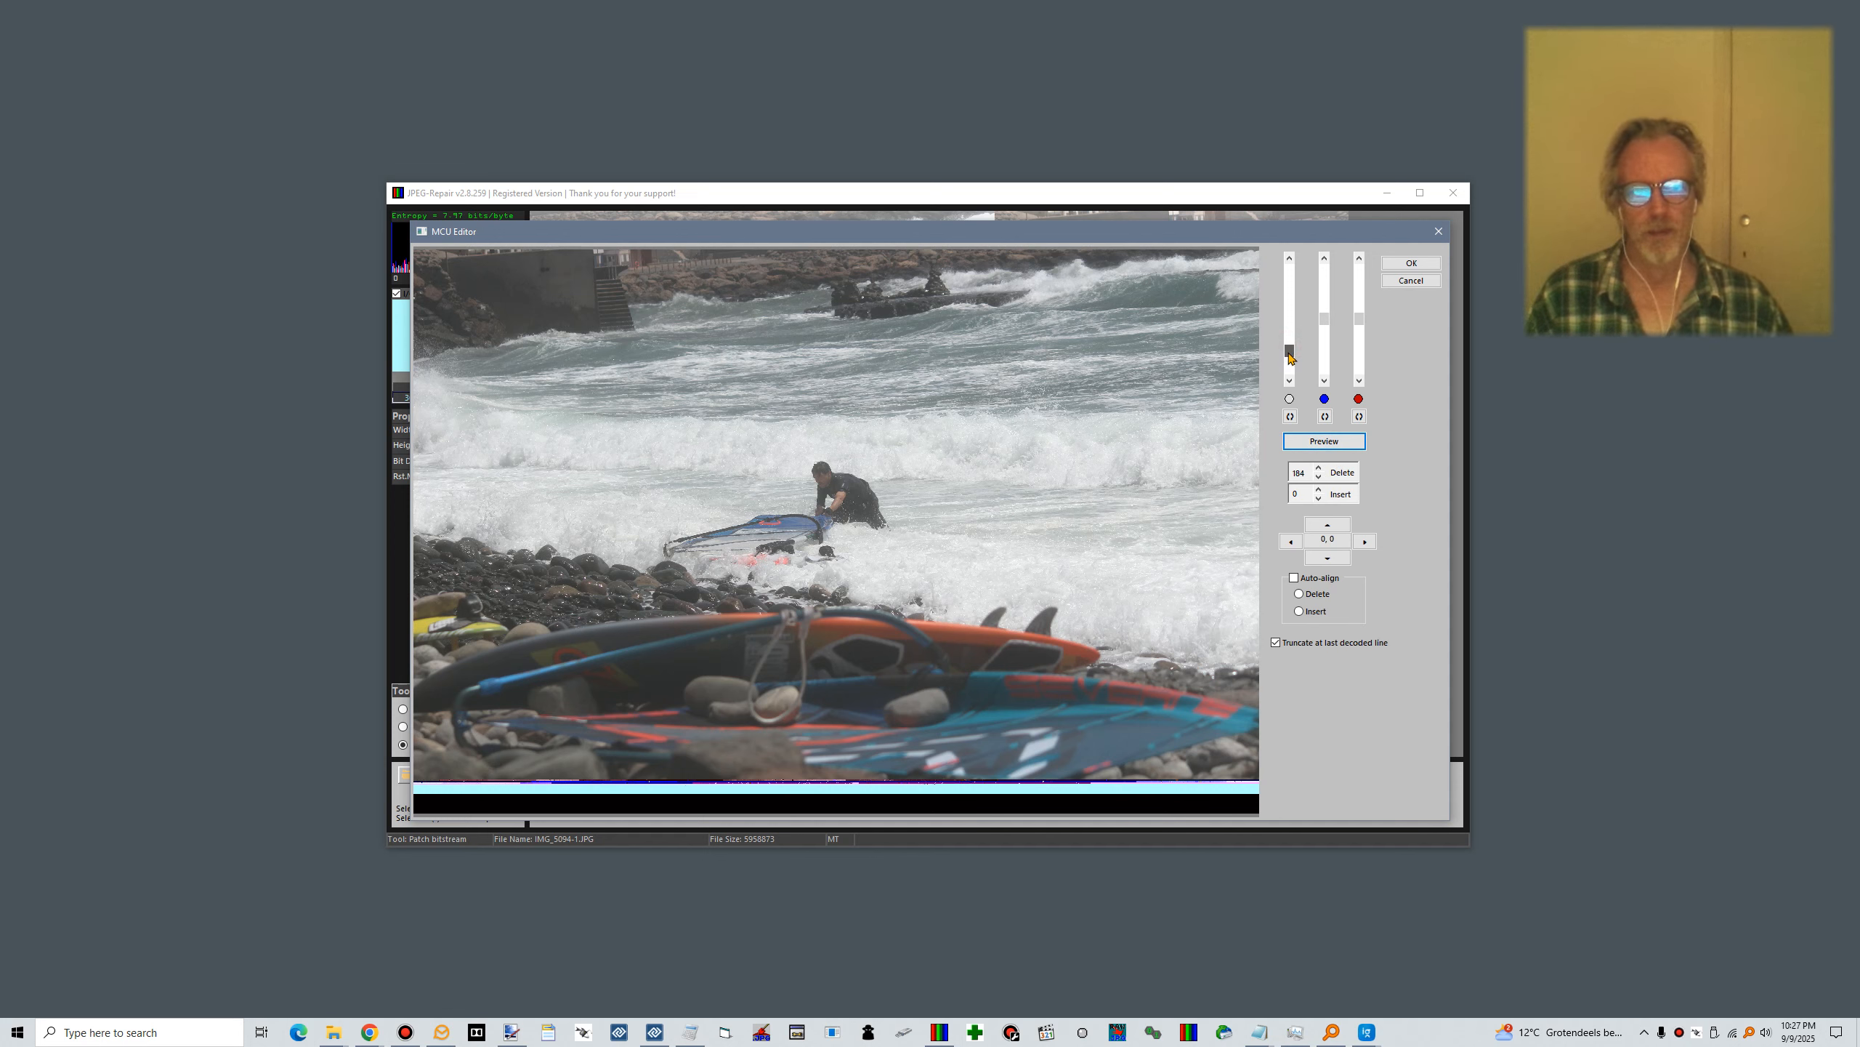
left_click(1330, 446)
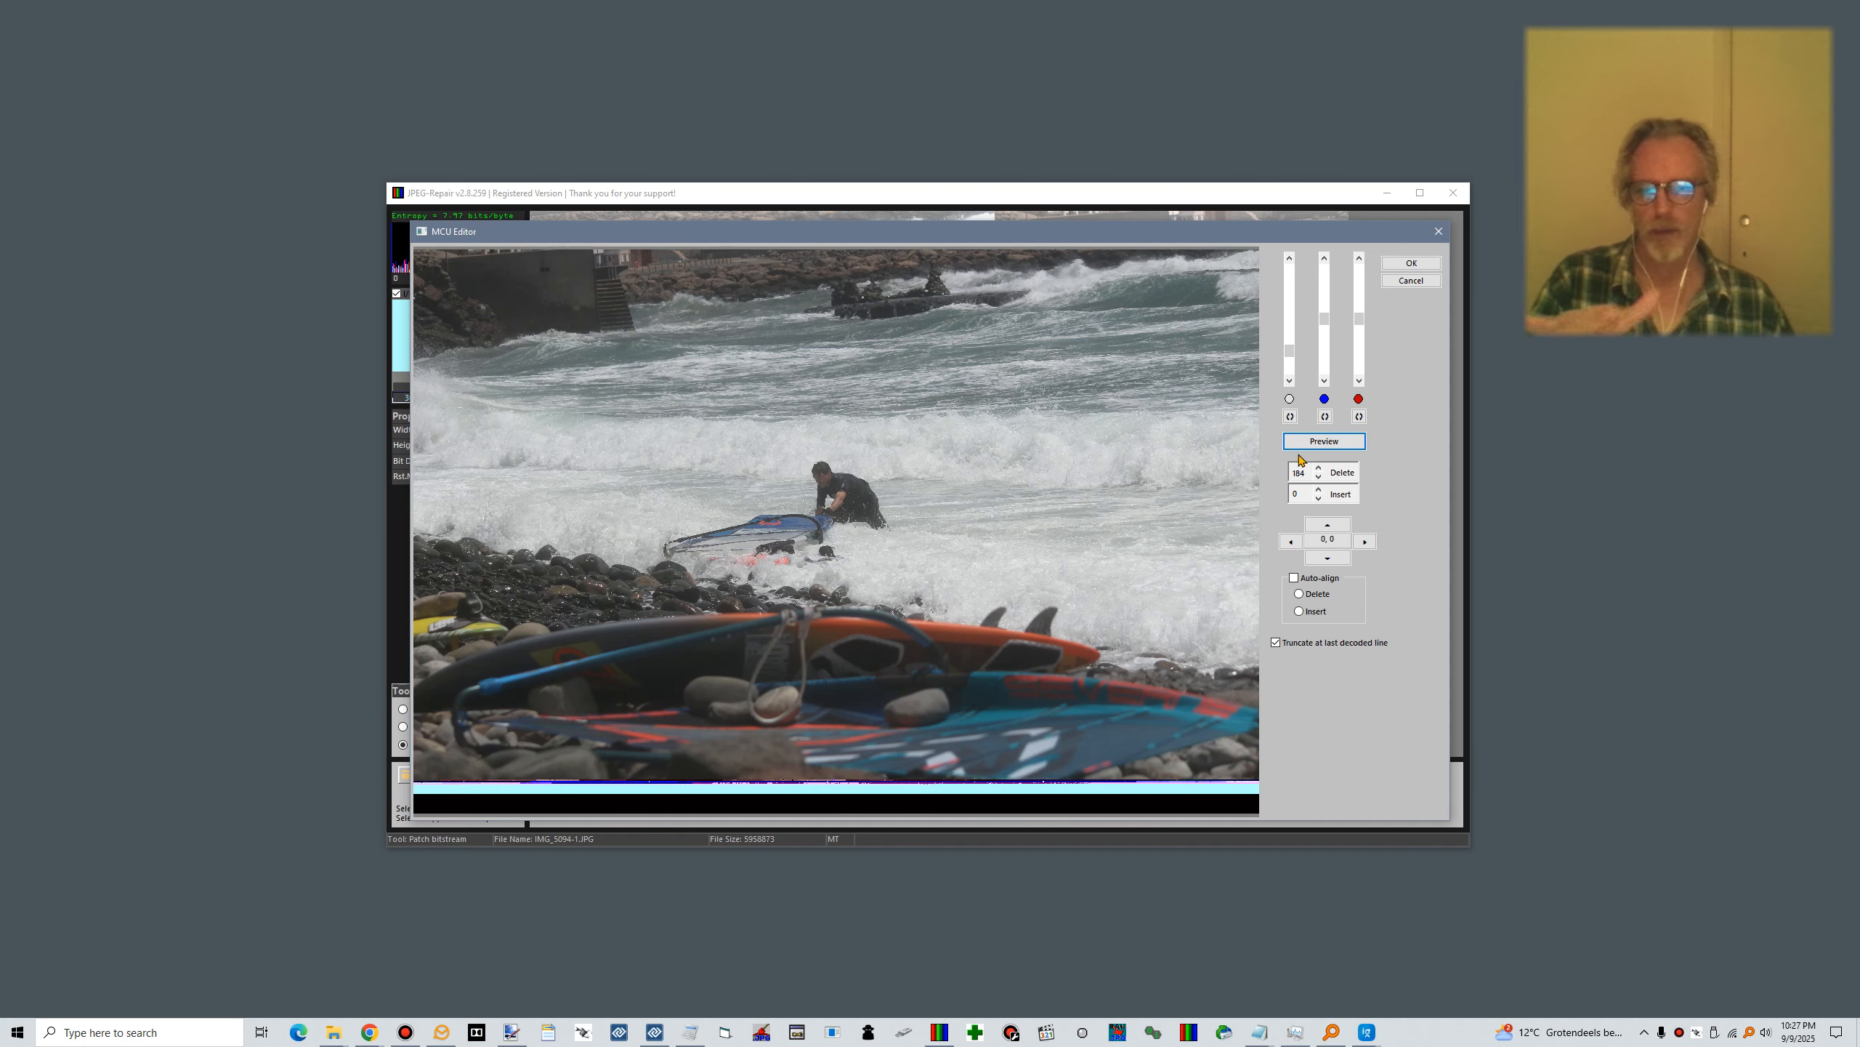
left_click(1407, 265)
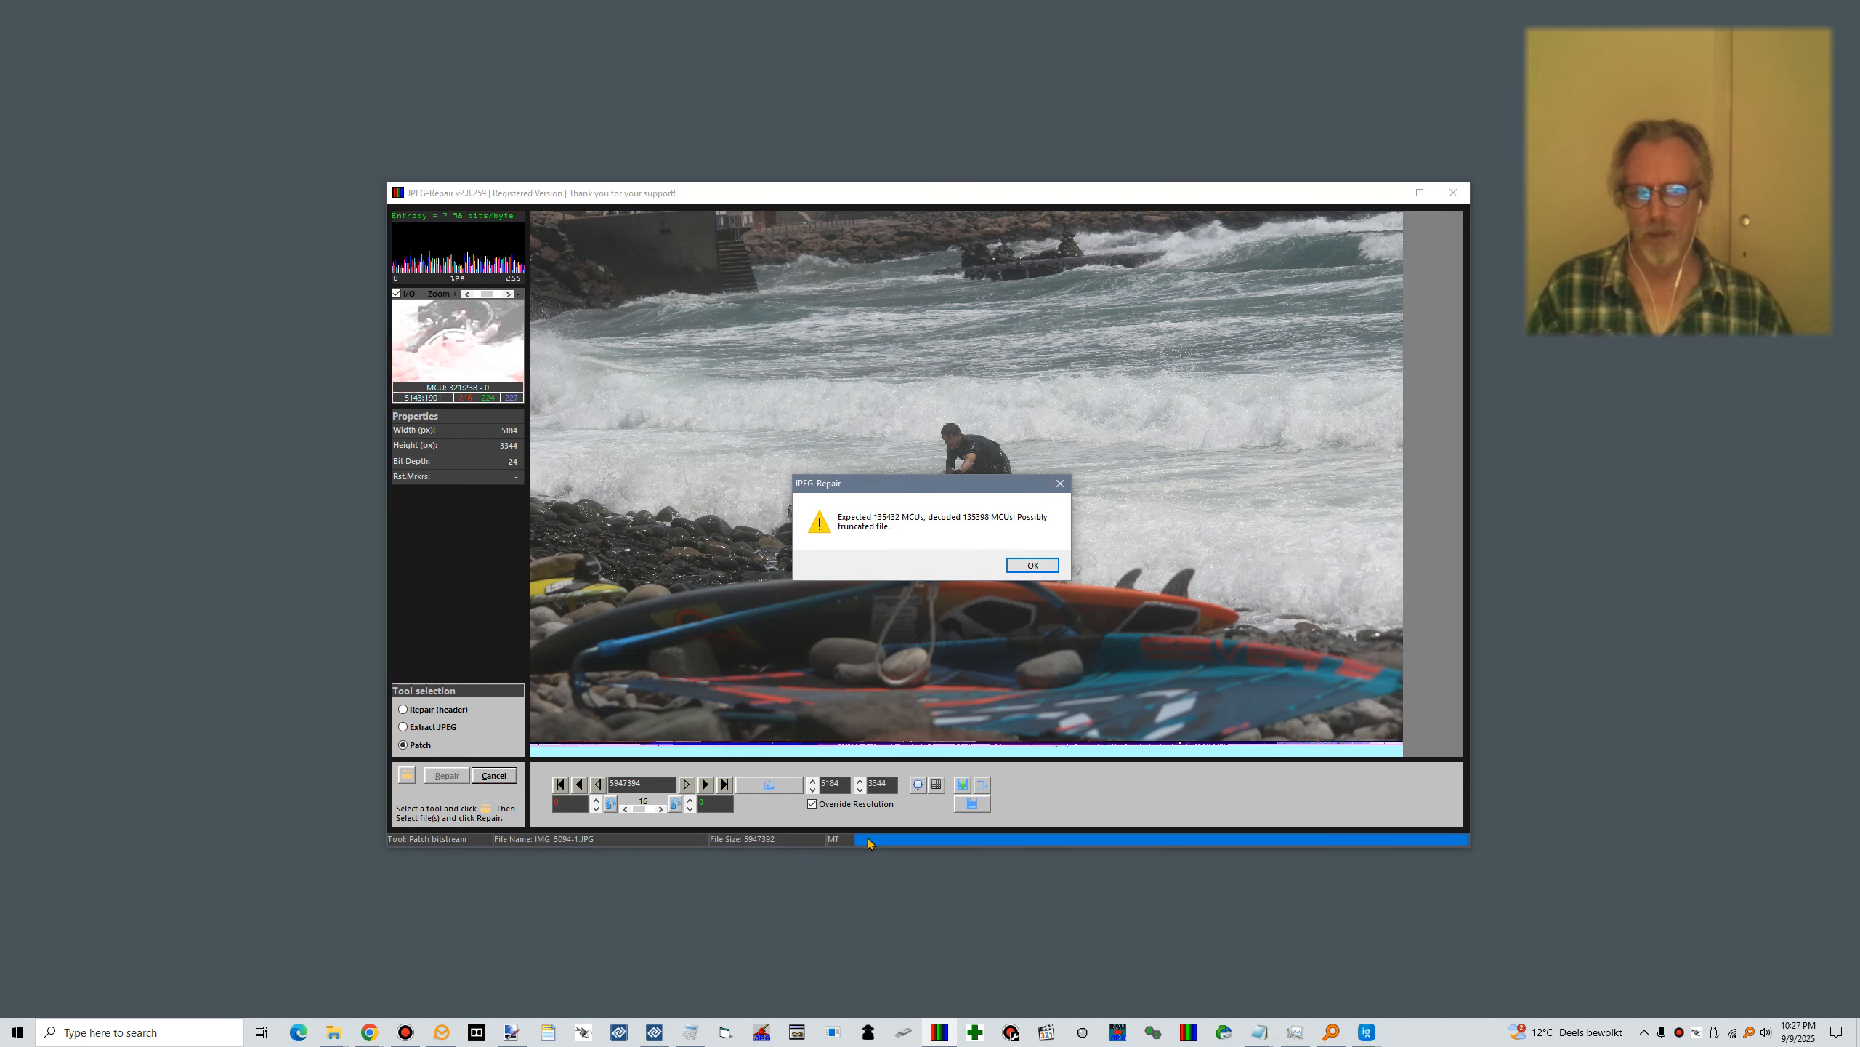
left_click(1031, 564)
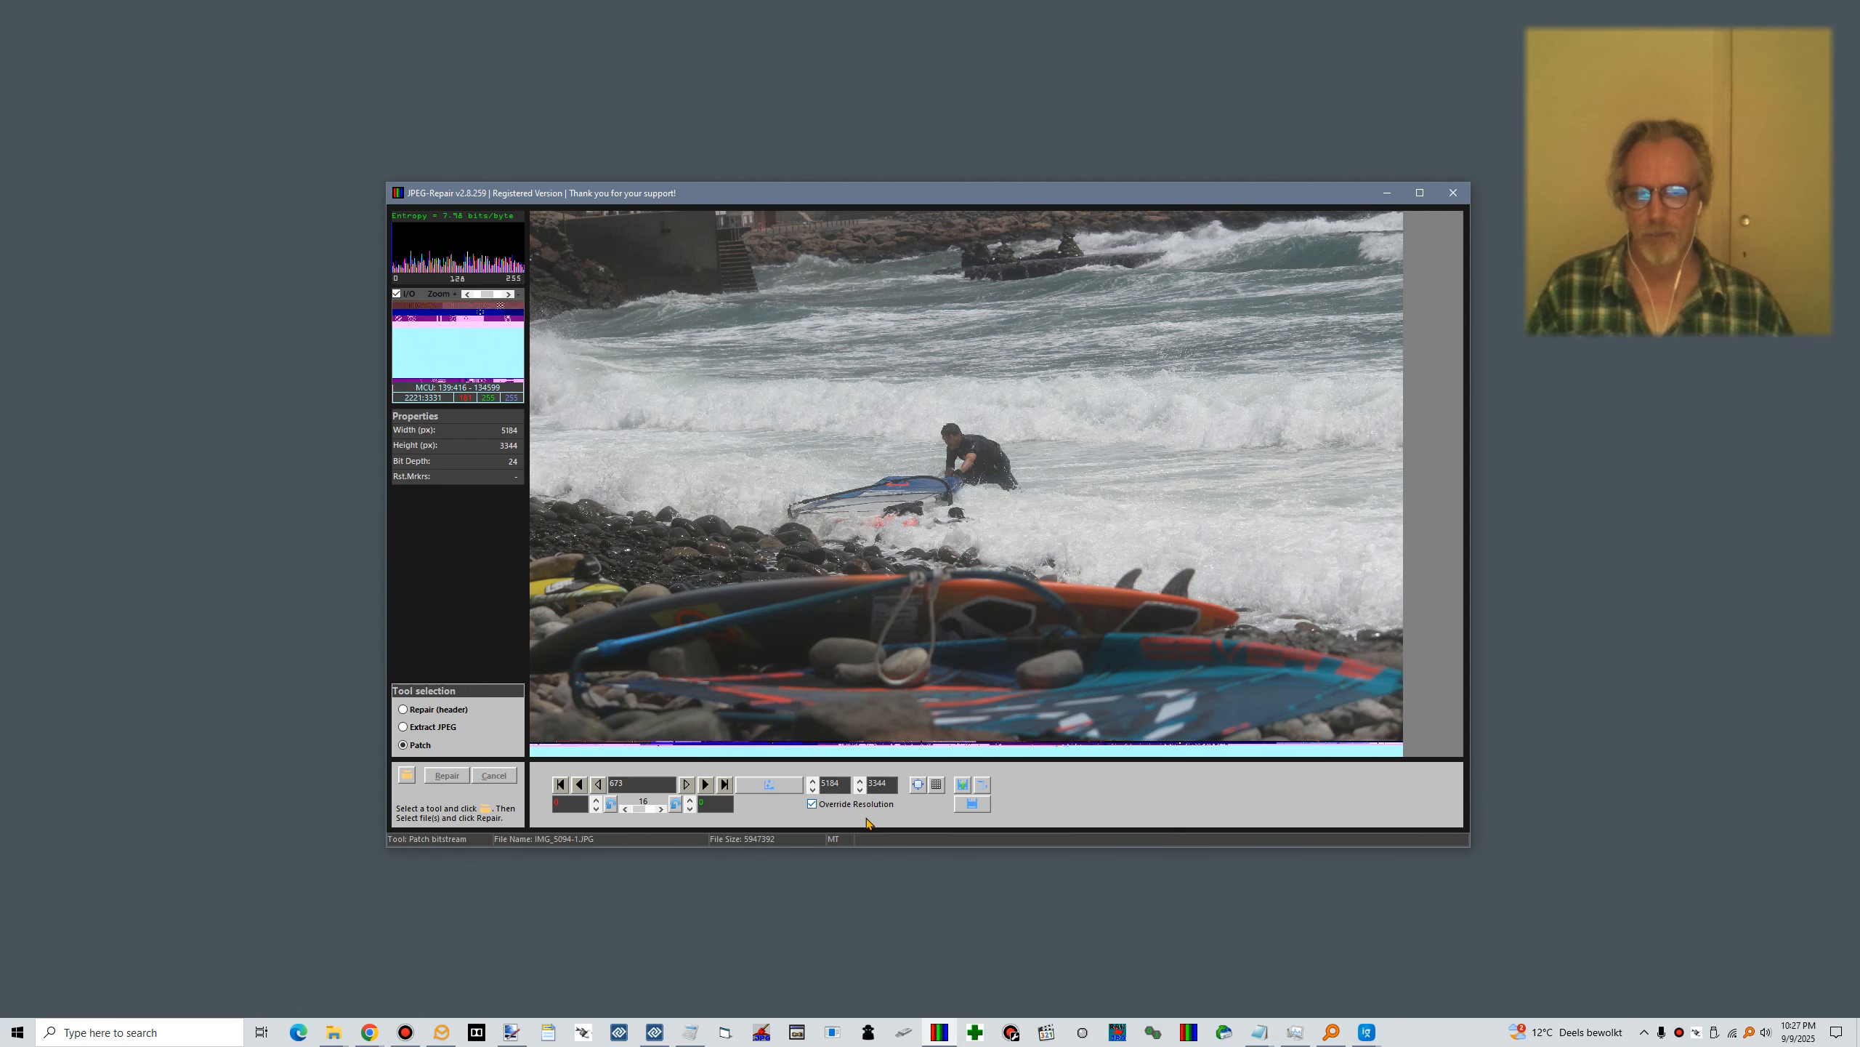
Reduce the image height to 3248 px to cut off the damaged strip along the photo's lower edge
left_click(860, 790)
left_click(860, 790)
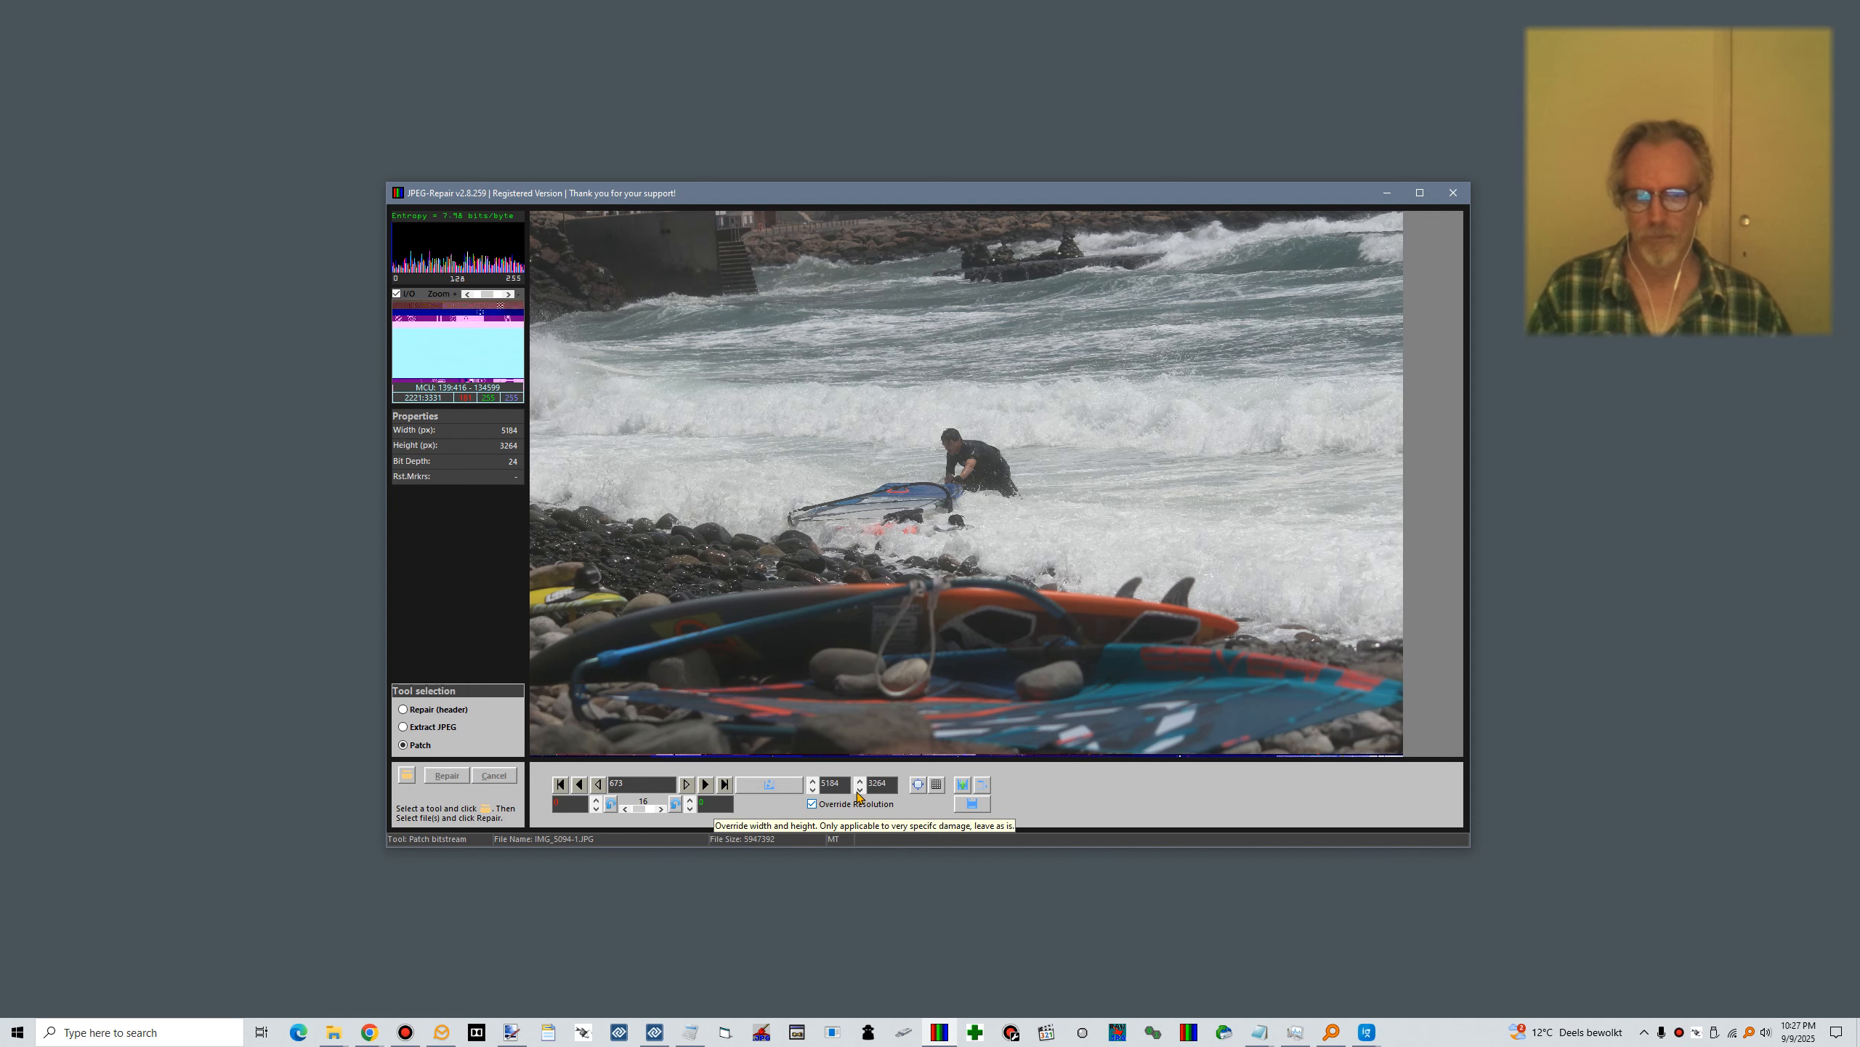
left_click(861, 790)
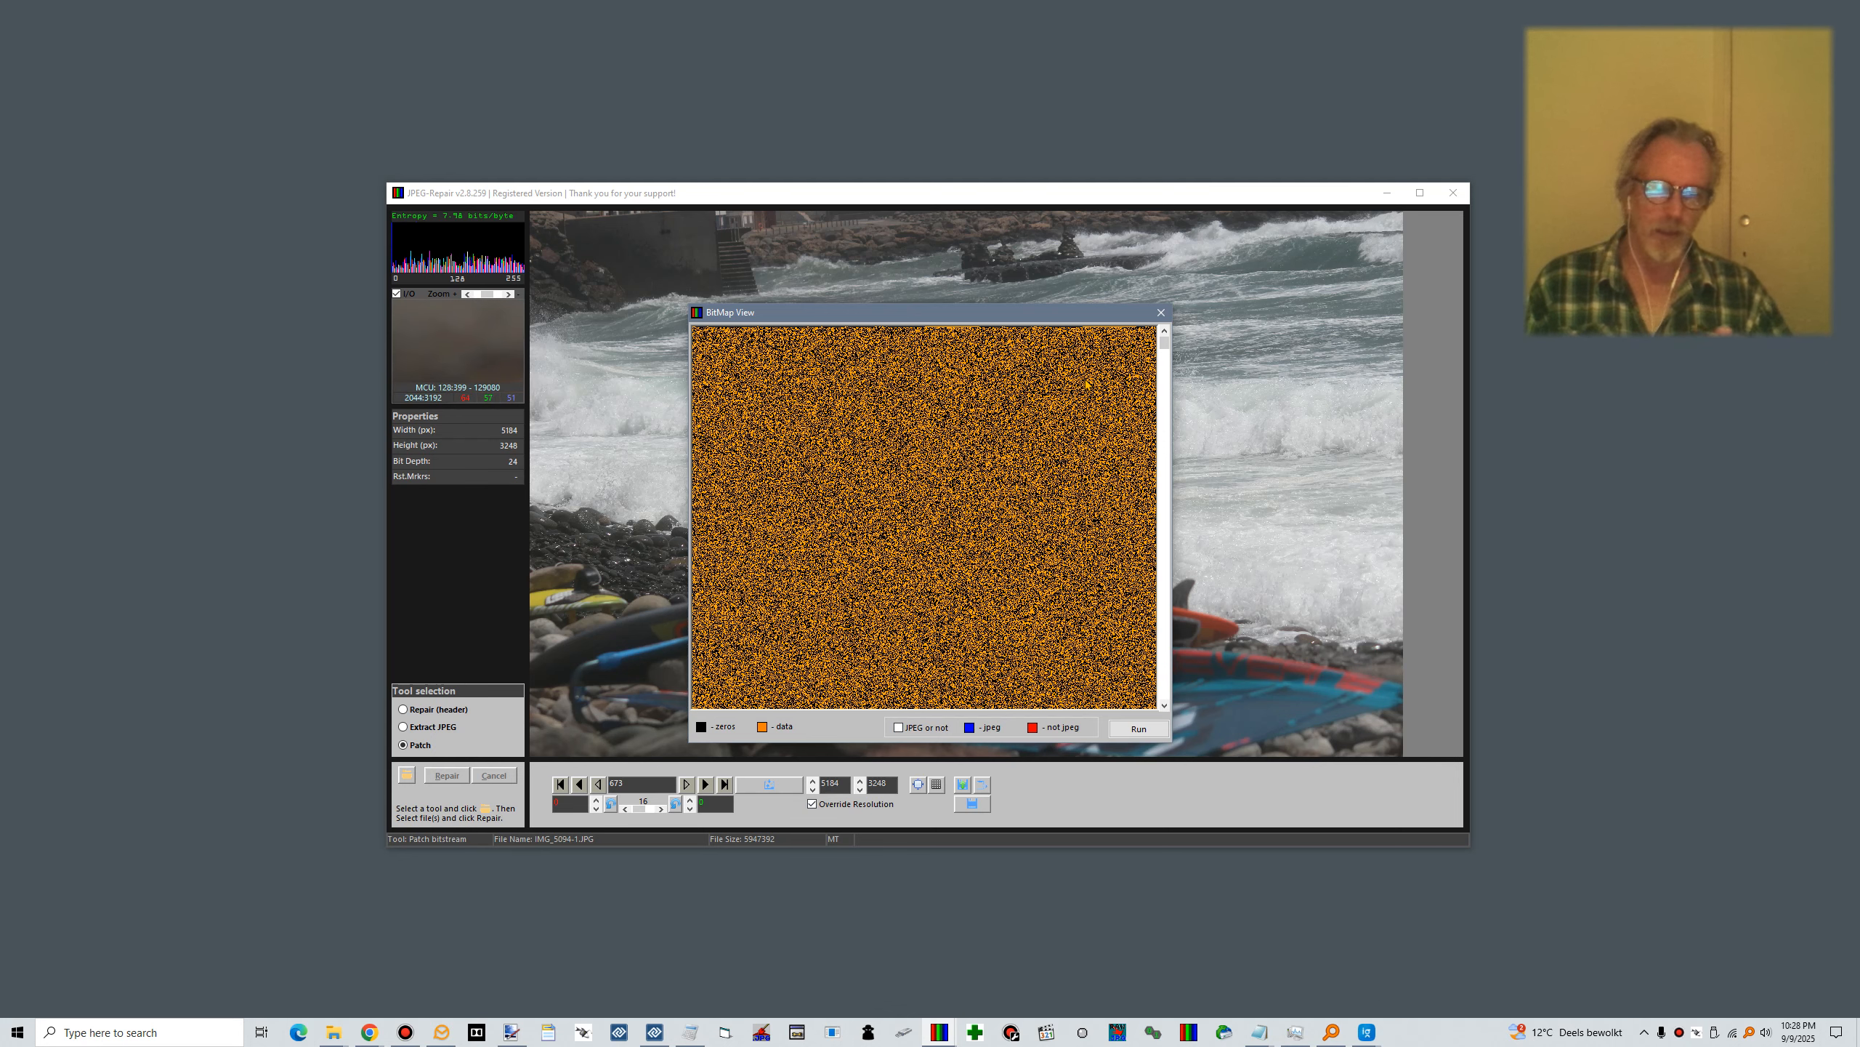
Examine the disk data in the bitmap view, run the JPEG-or-not analysis on it, and close the view
scroll(1089, 384, "down", 5)
left_click(899, 727)
left_click(1135, 728)
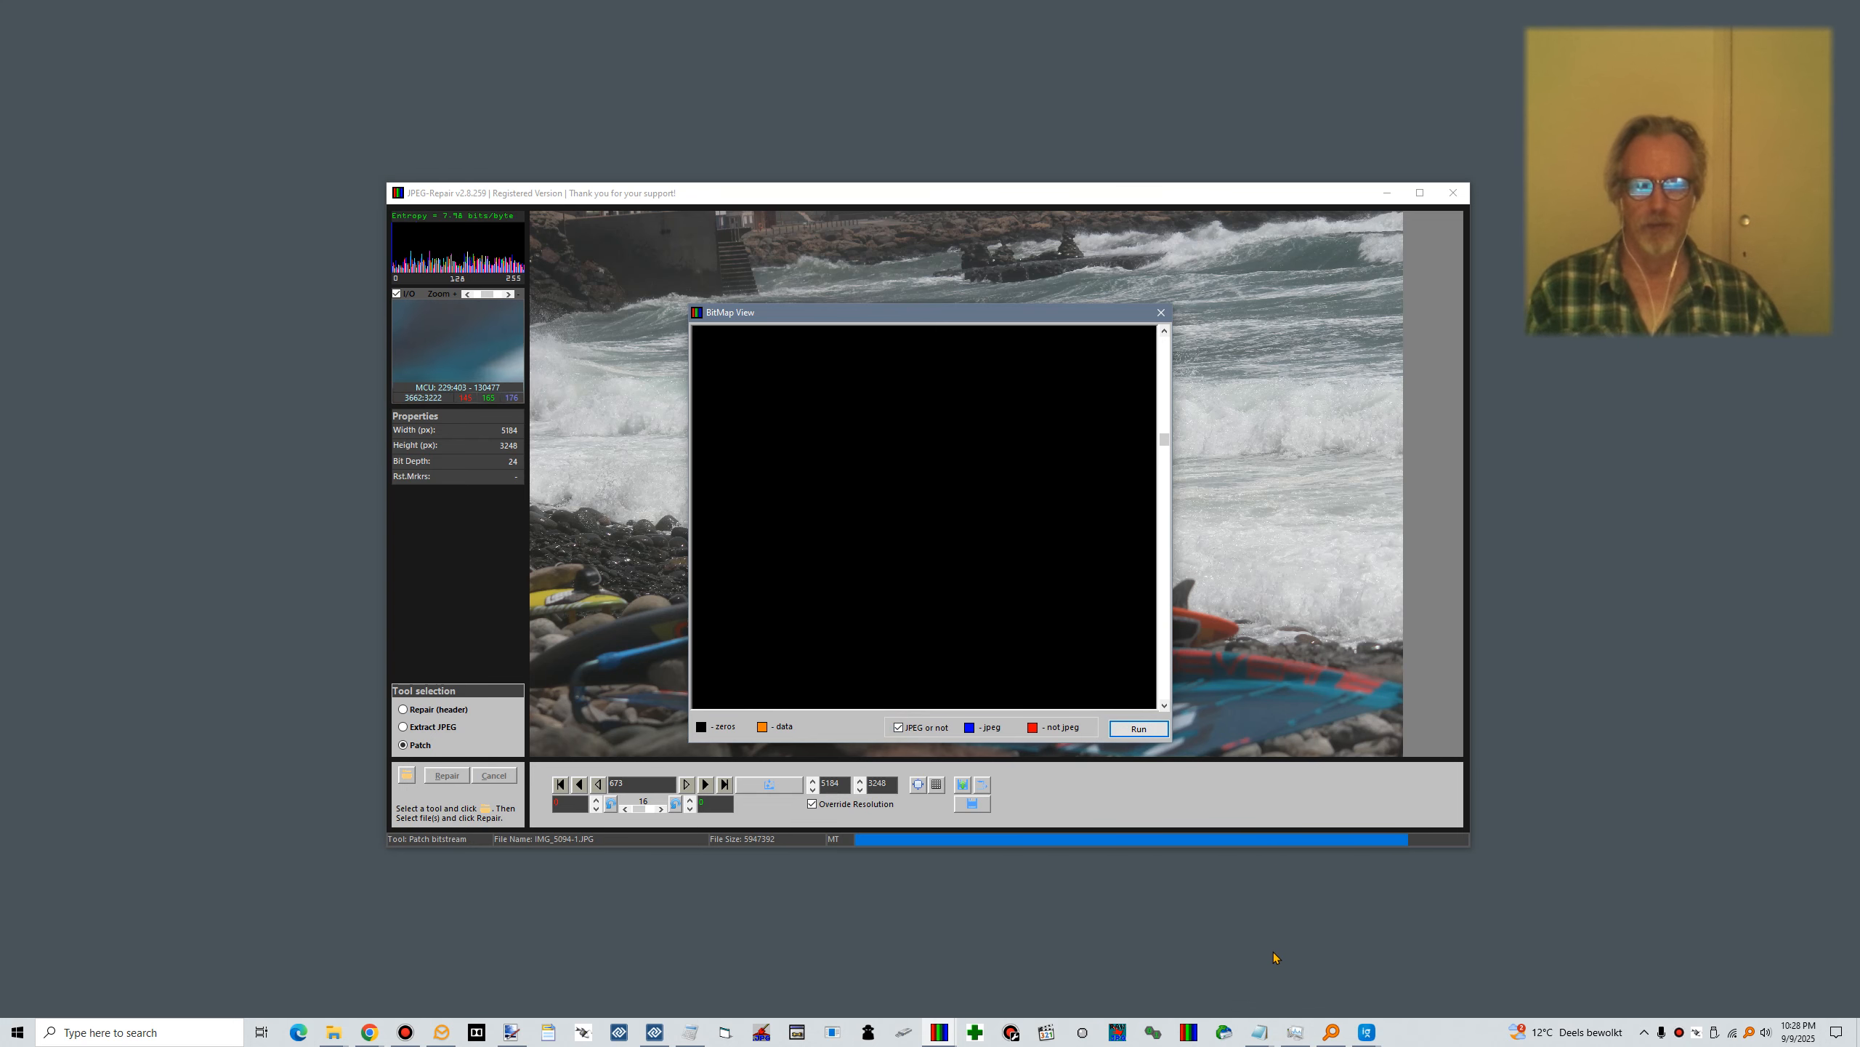
scroll(871, 469, "down", 3)
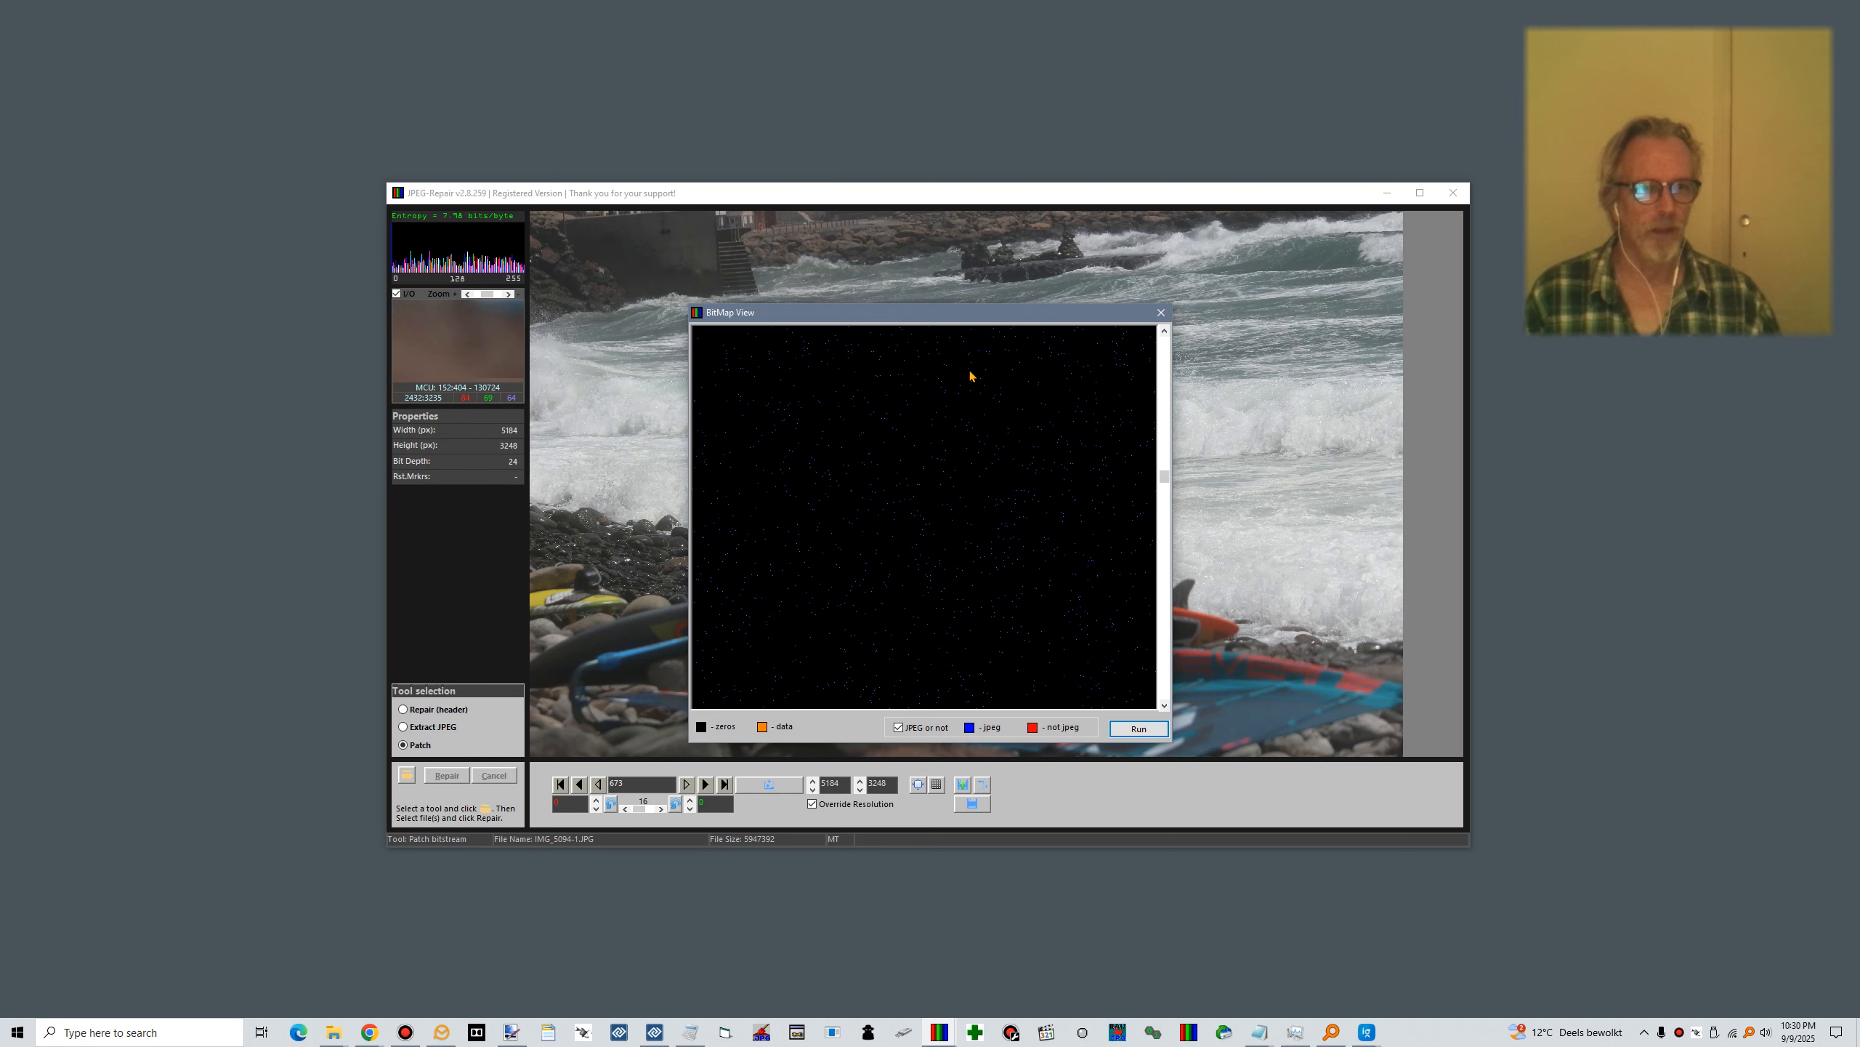
left_click(1161, 313)
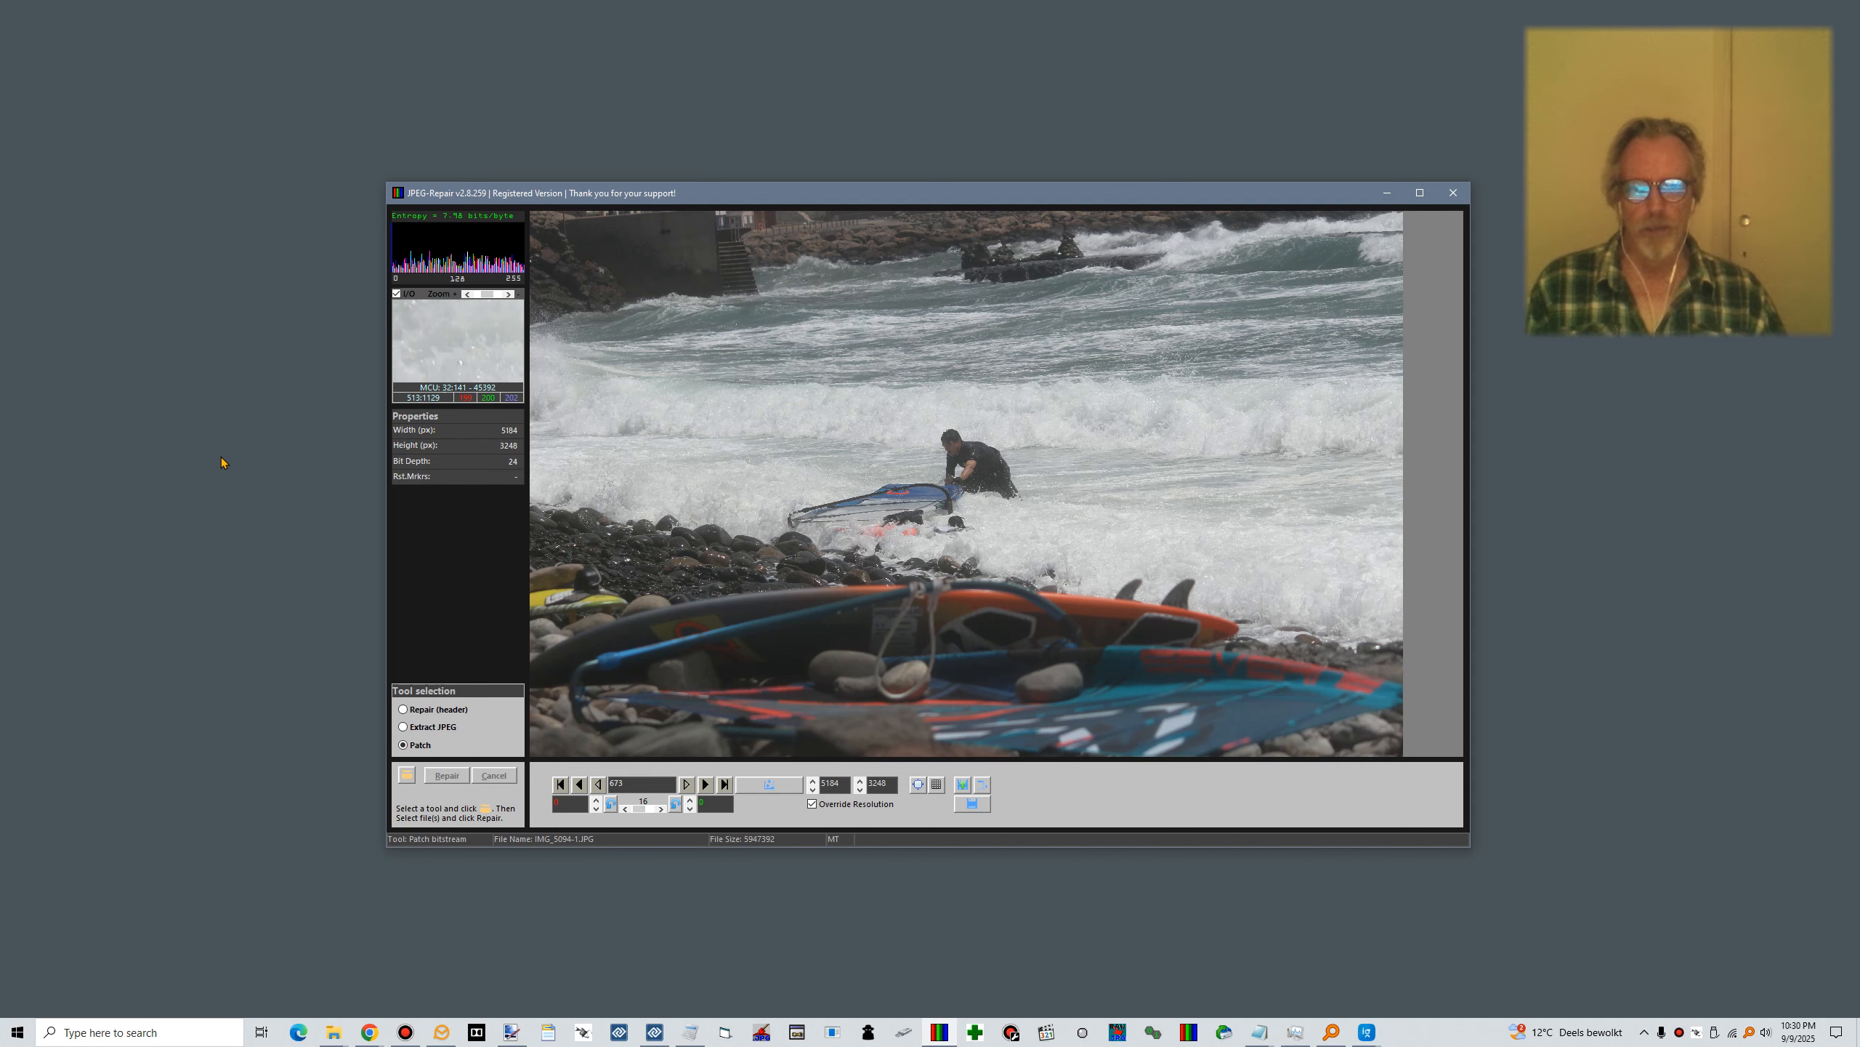